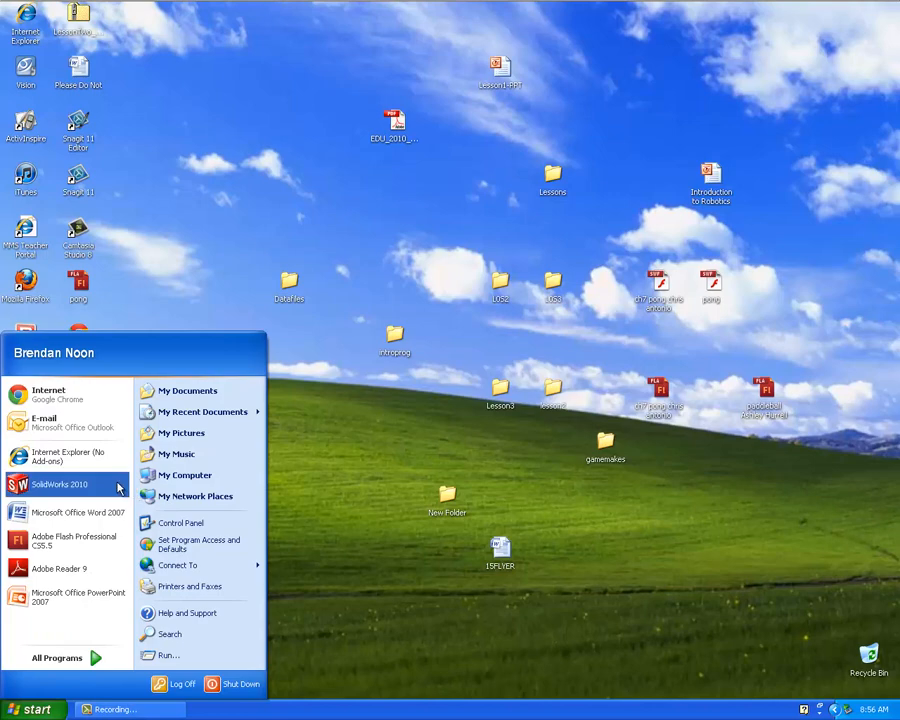
Step: Start SolidWorks and create a new drawing with the A (ANSI) Landscape sheet format
left_click(120, 485)
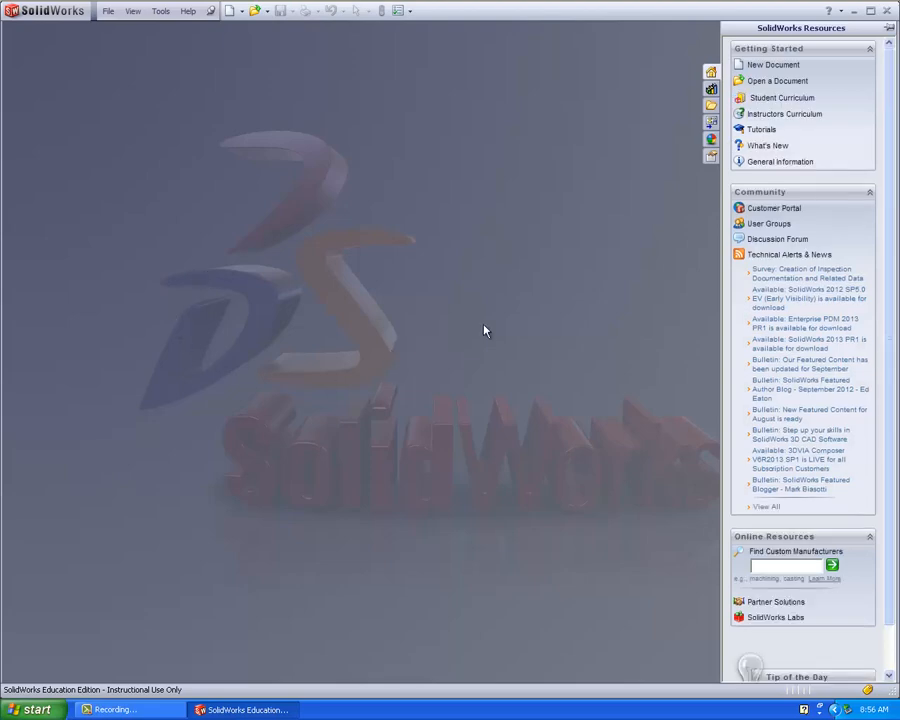
left_click(231, 12)
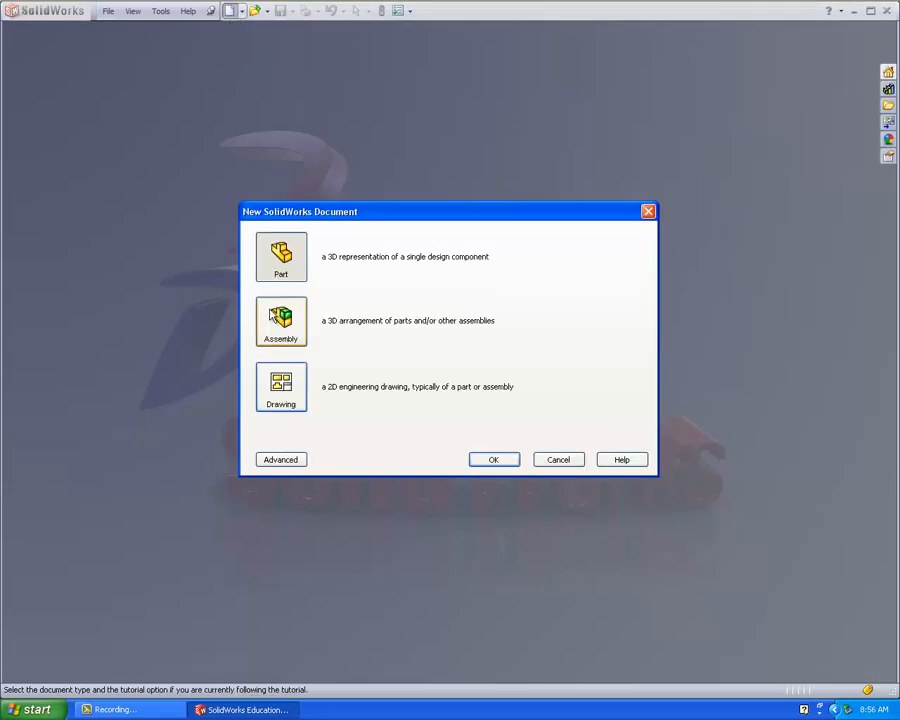
left_click(262, 388)
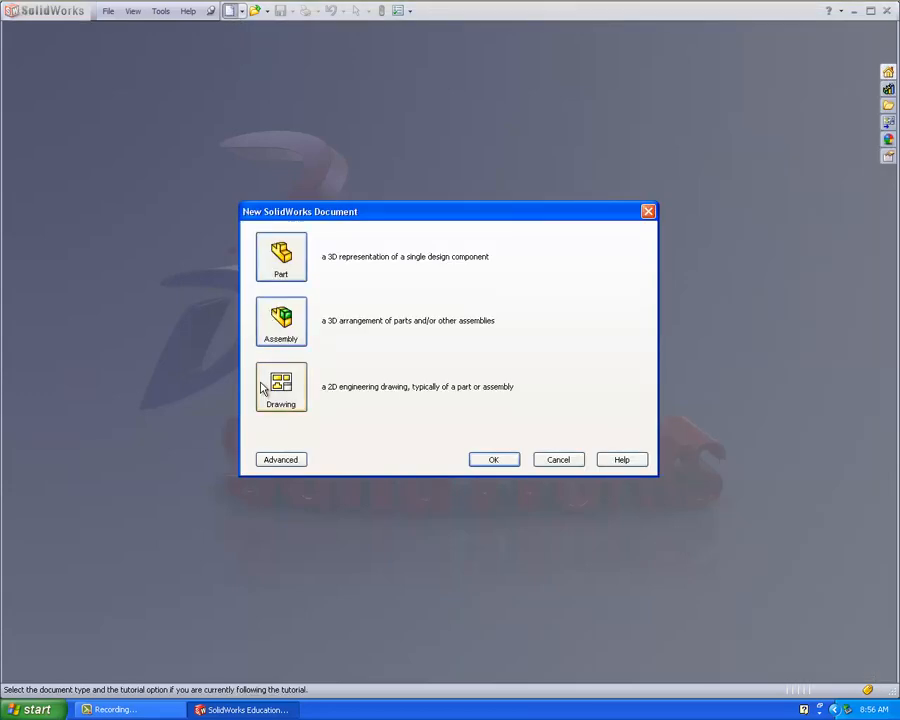
left_click(490, 461)
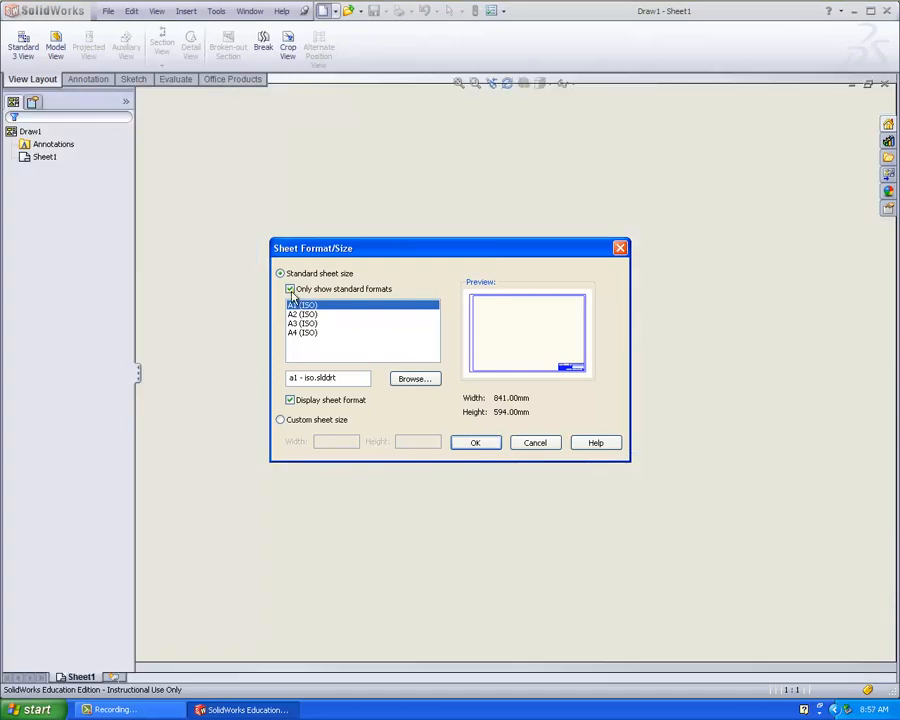
left_click(291, 290)
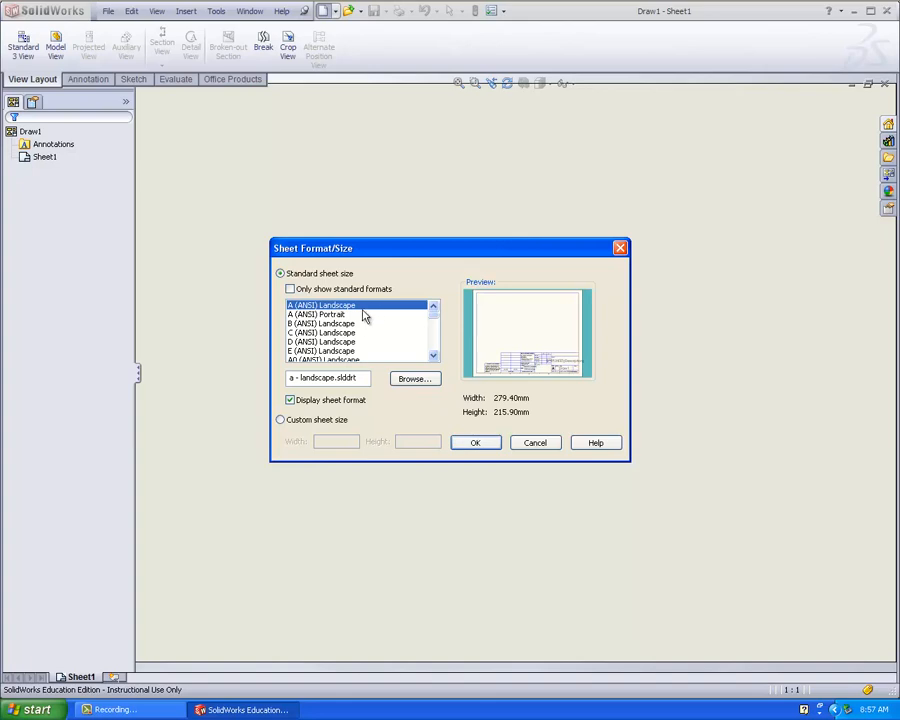
left_click(475, 446)
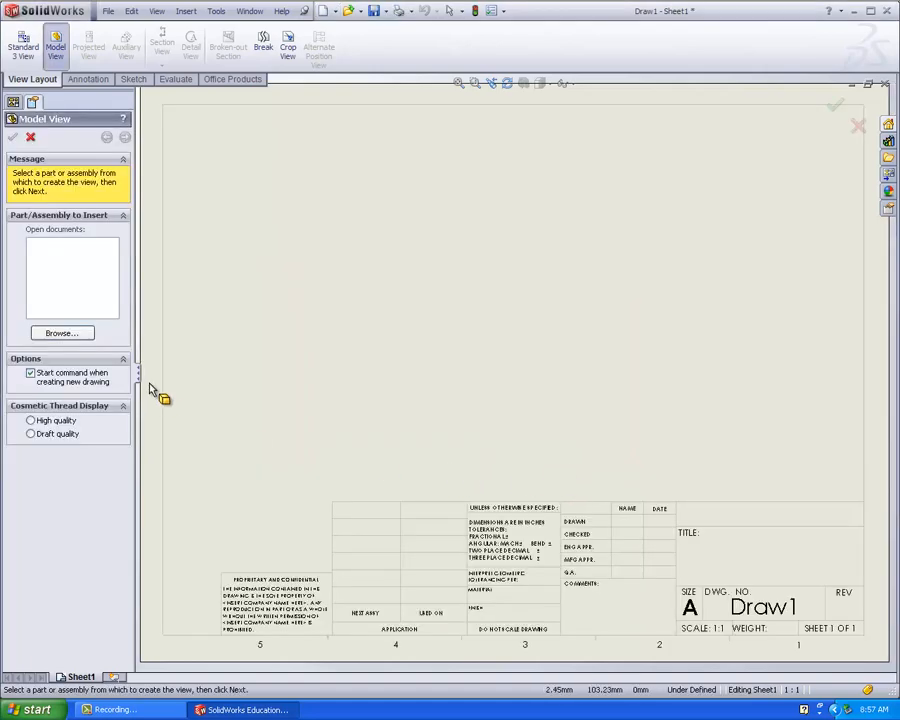
left_click(62, 333)
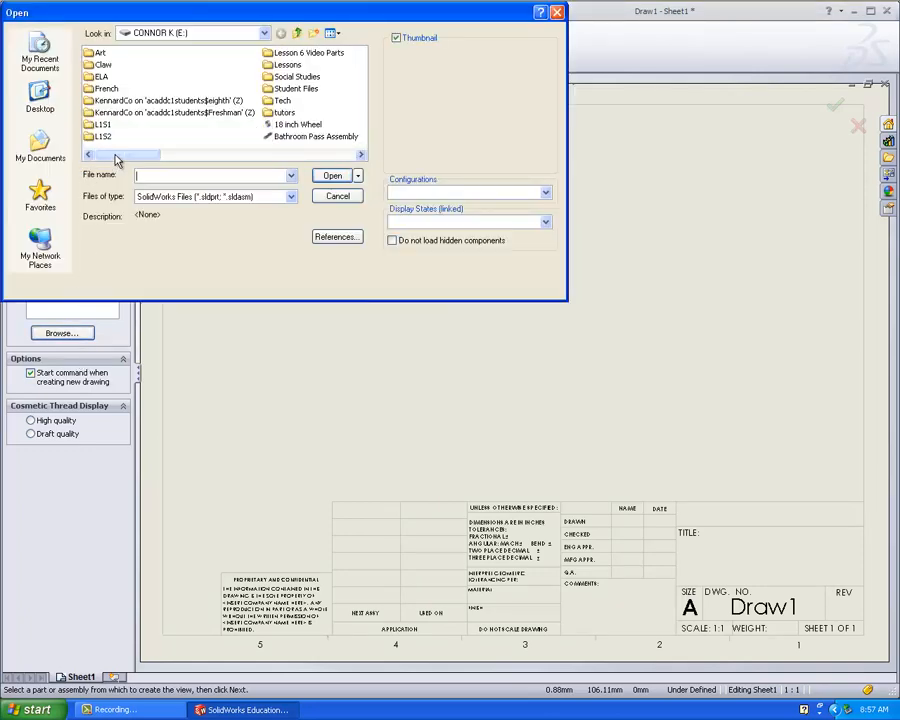
mouse_move(115, 155)
left_mouse_down()
mouse_move(148, 151)
mouse_move(101, 147)
left_mouse_up()
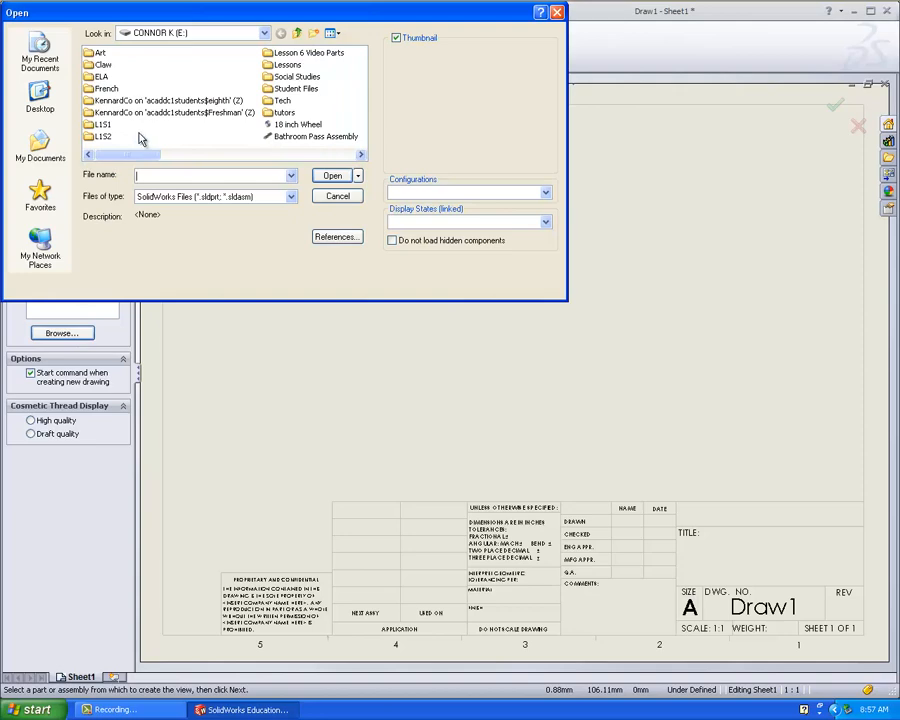
double_click(318, 55)
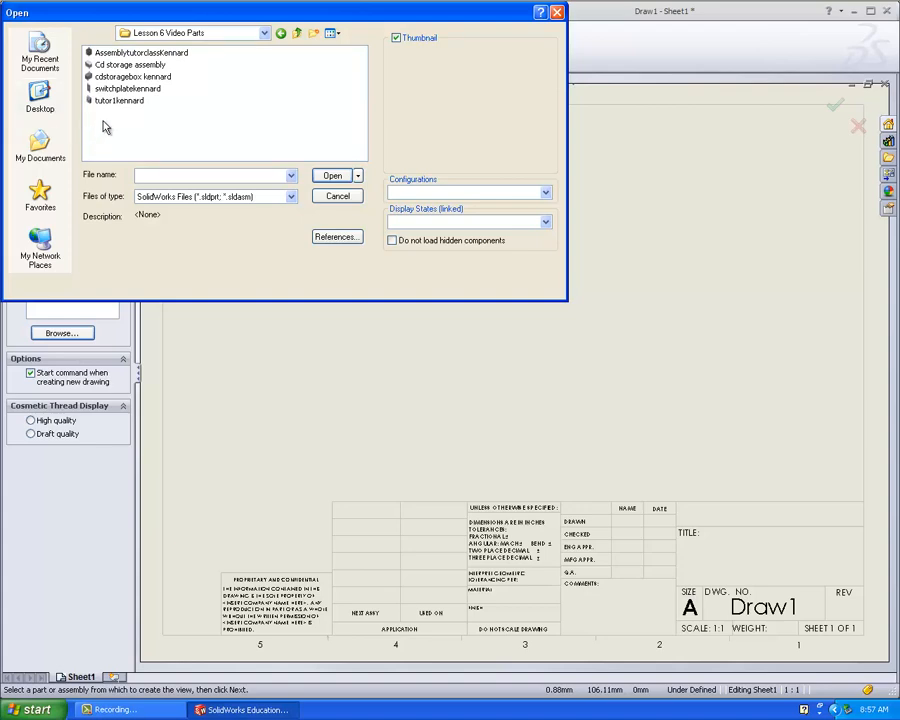
double_click(110, 90)
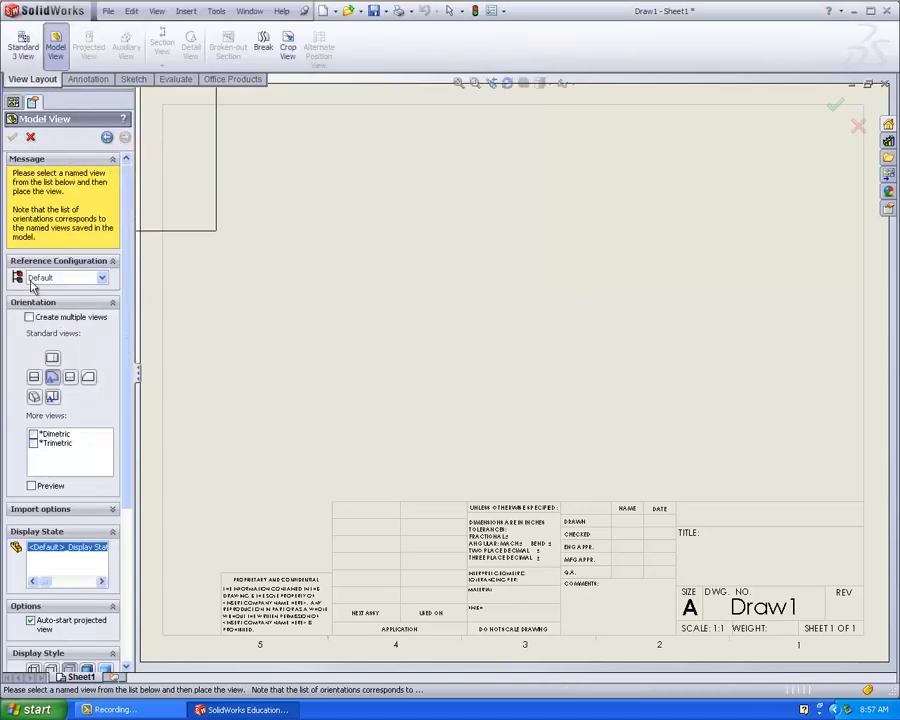
left_click(29, 137)
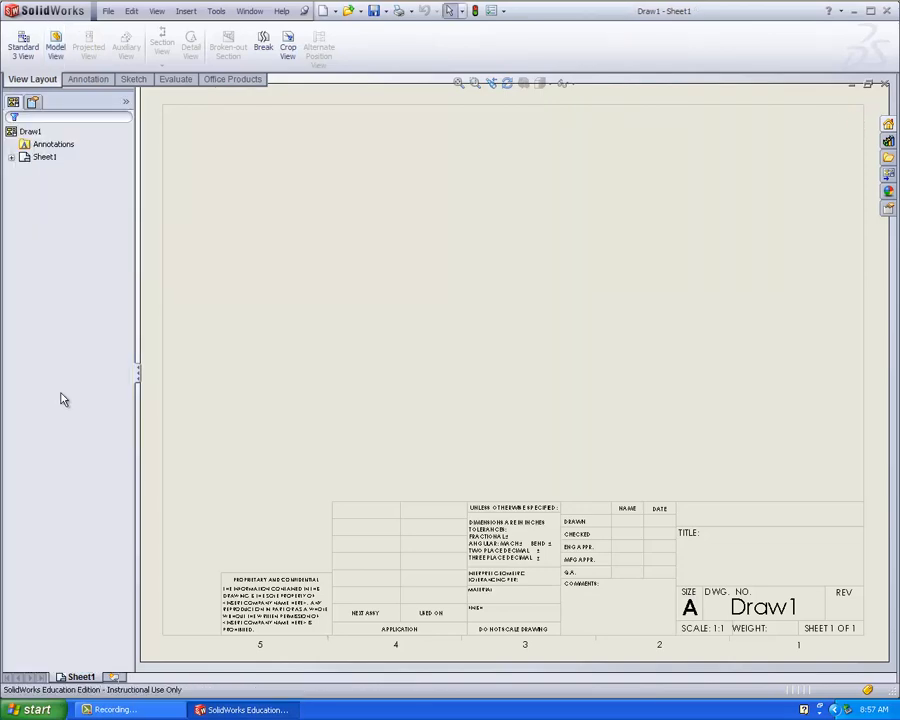
Step: Start a model view from the tutor1kennard part in the Lesson 6 Video Parts folder
left_click(56, 52)
left_click(62, 333)
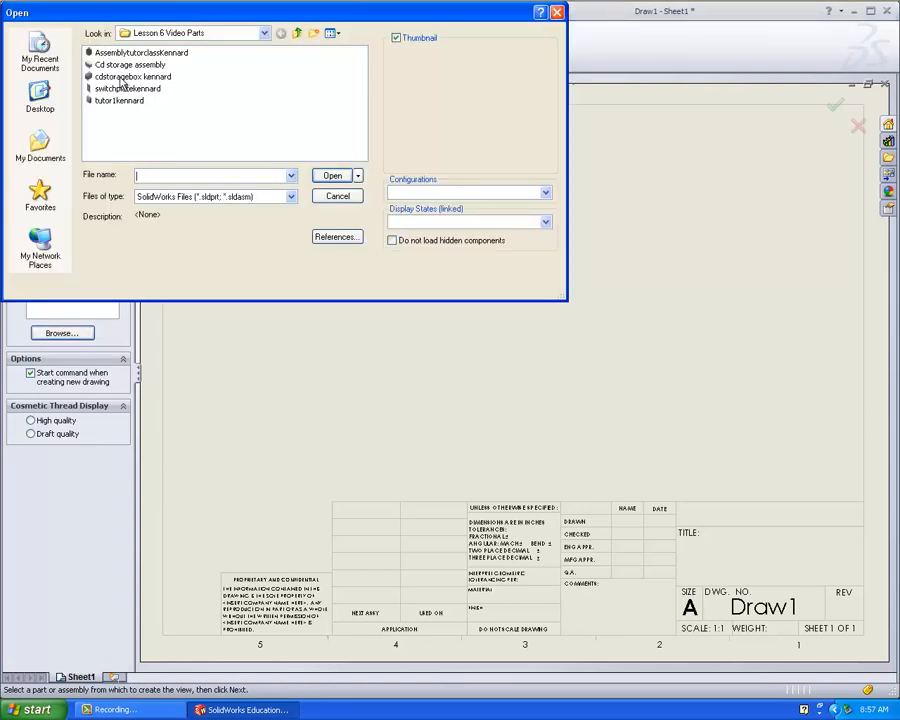
double_click(112, 101)
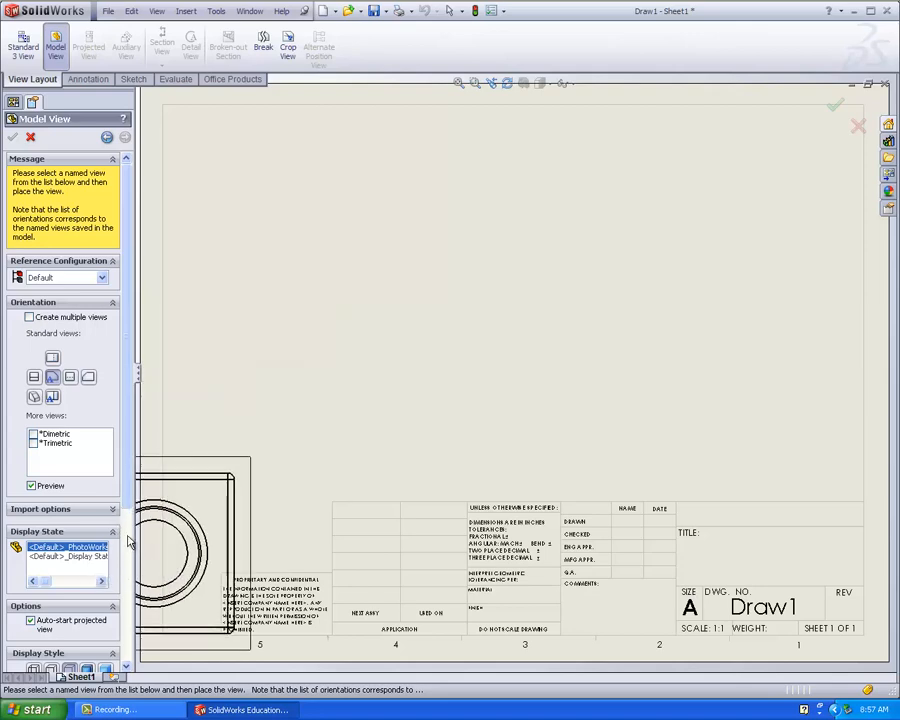
Step: Set a user-defined custom scale of 1:3 and place the front view just above the title block near the sheet's left border
left_click_drag(124, 446, 110, 596)
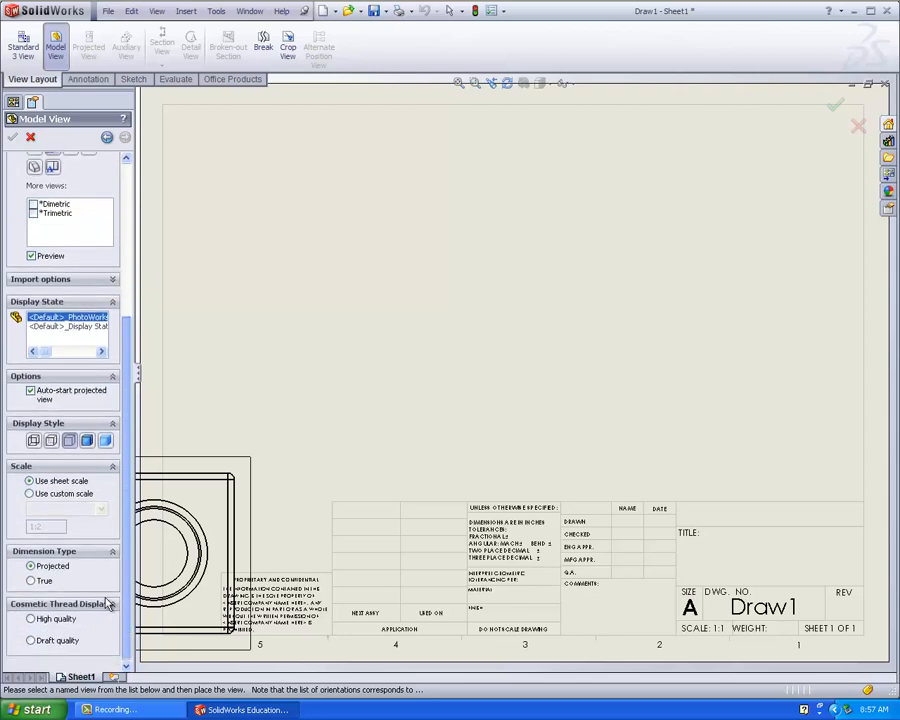
left_click(30, 494)
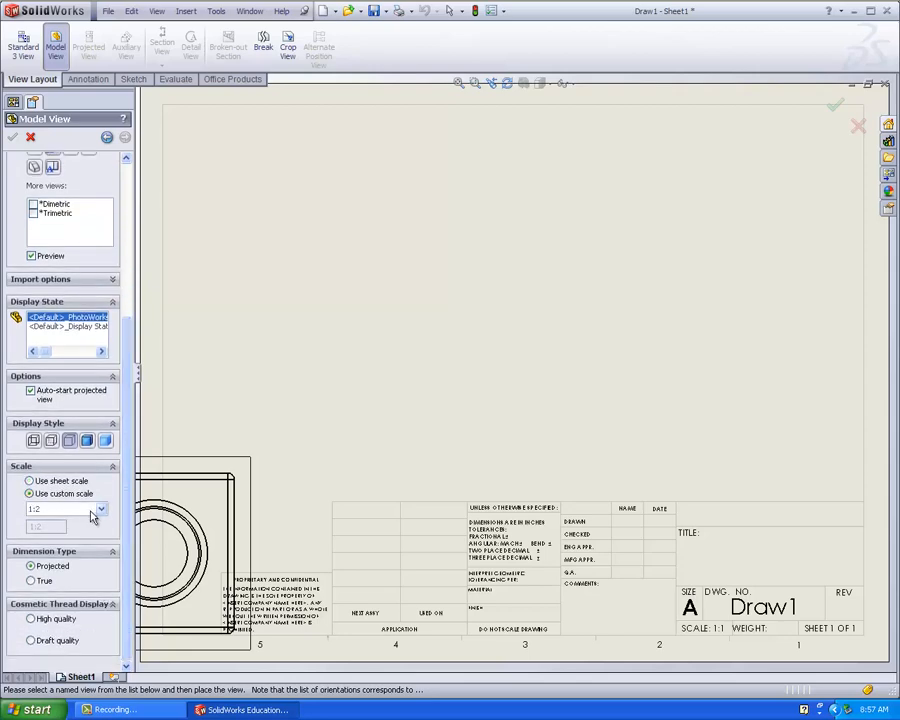
left_click(103, 510)
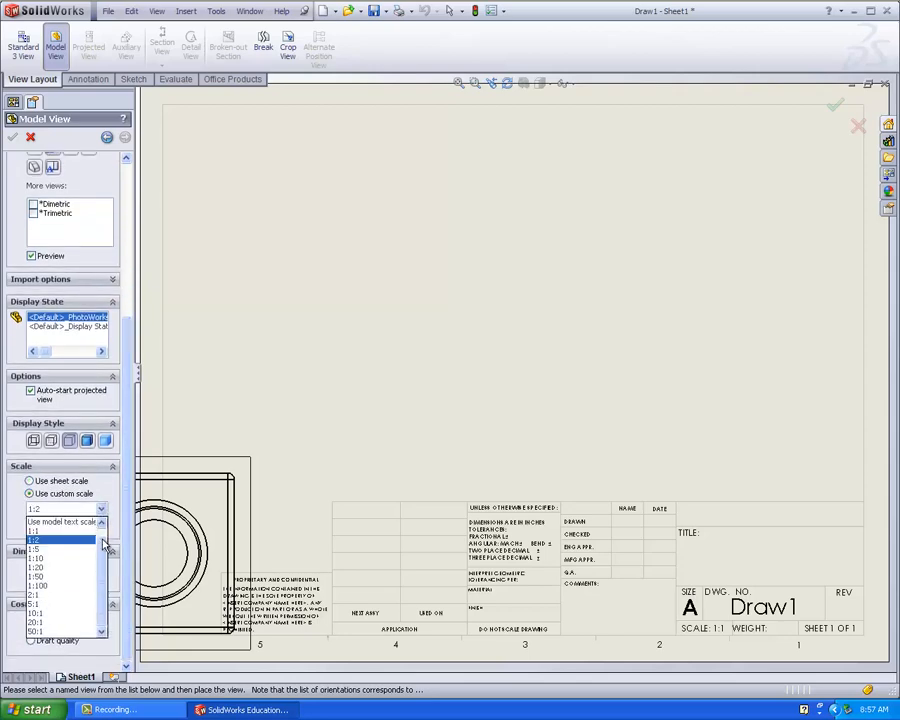
scroll(104, 545, "up", 1)
left_click(50, 522)
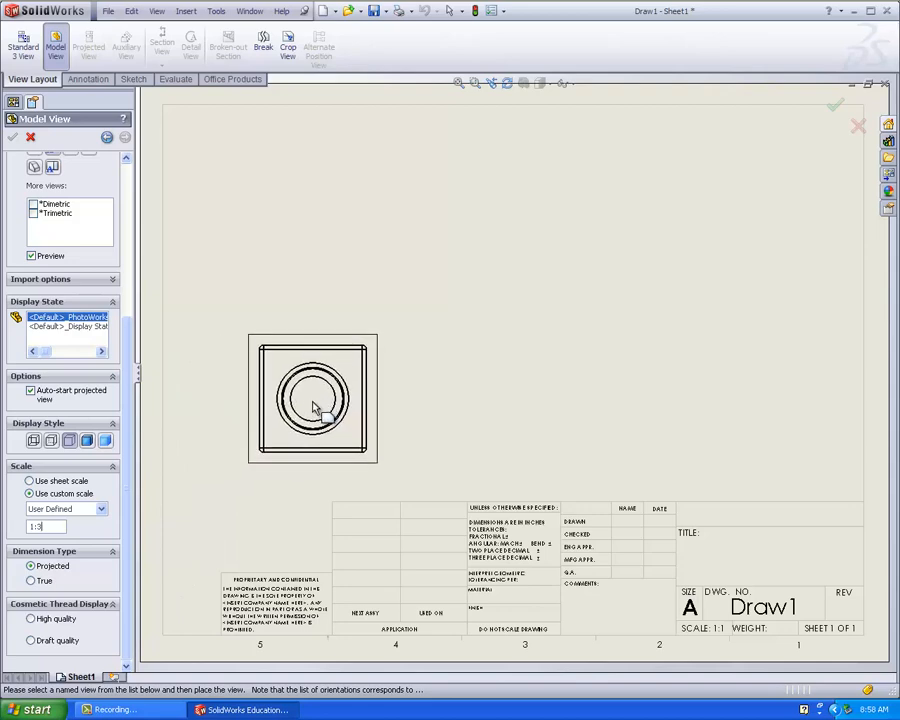
left_click(308, 407)
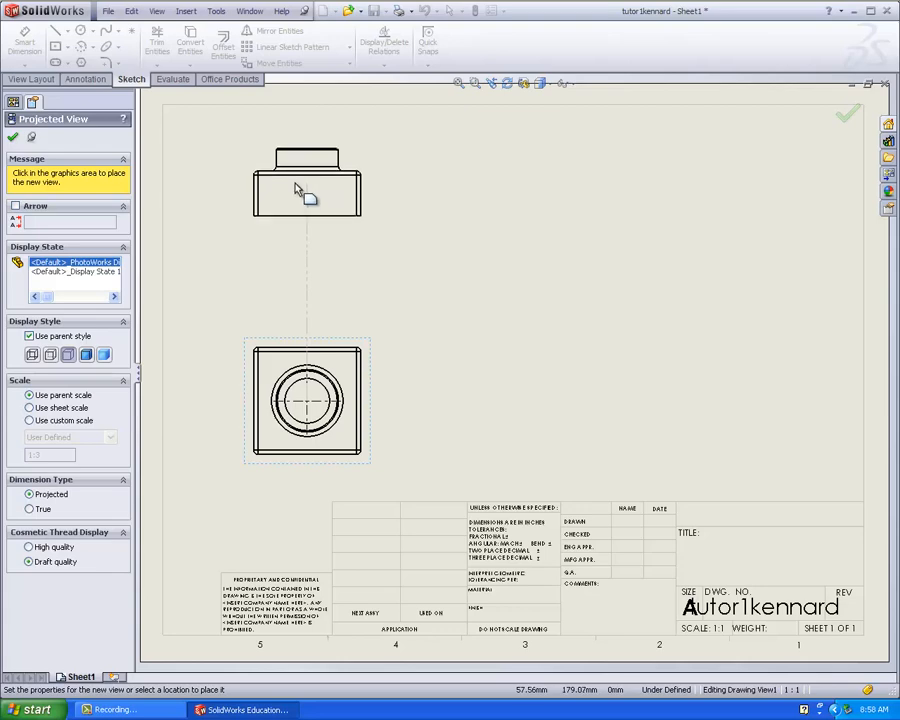
Step: Add a projected top view above the front view and a projected right view beside it, finishing the projections
left_click(296, 200)
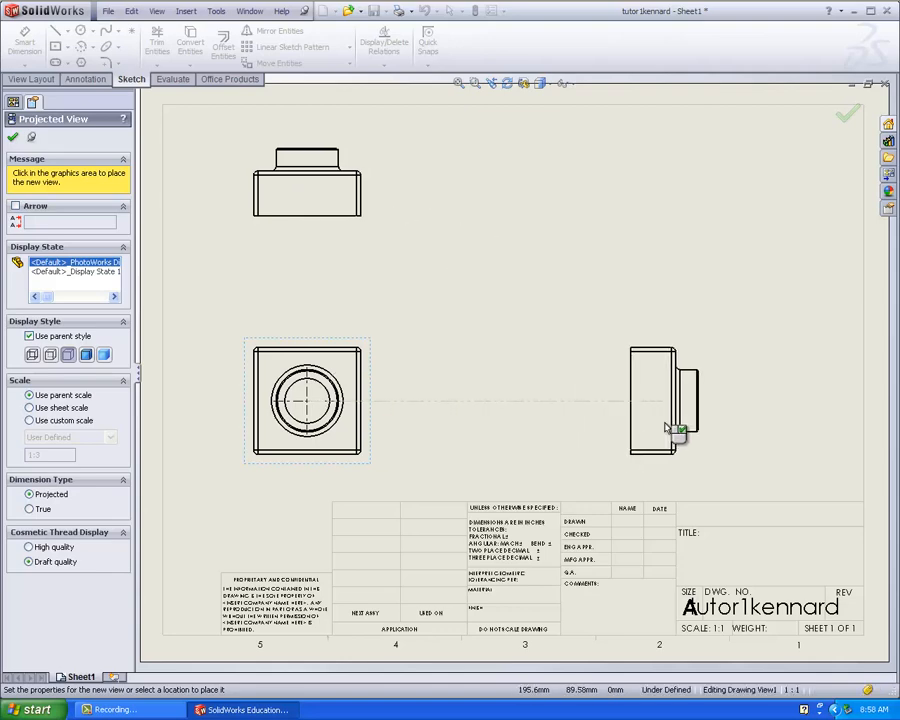
left_click(667, 427)
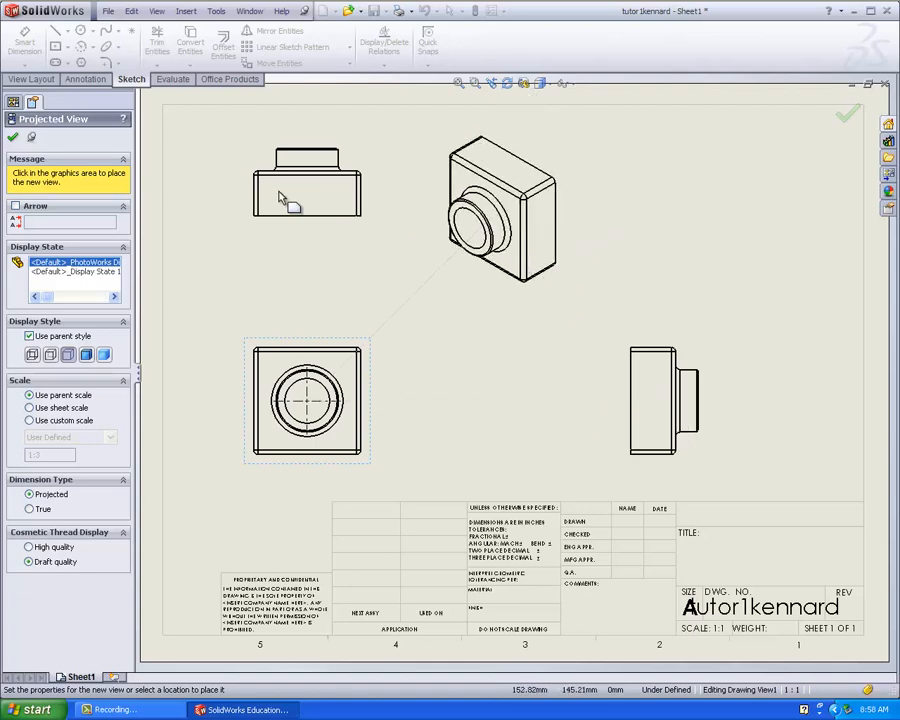
left_click(12, 137)
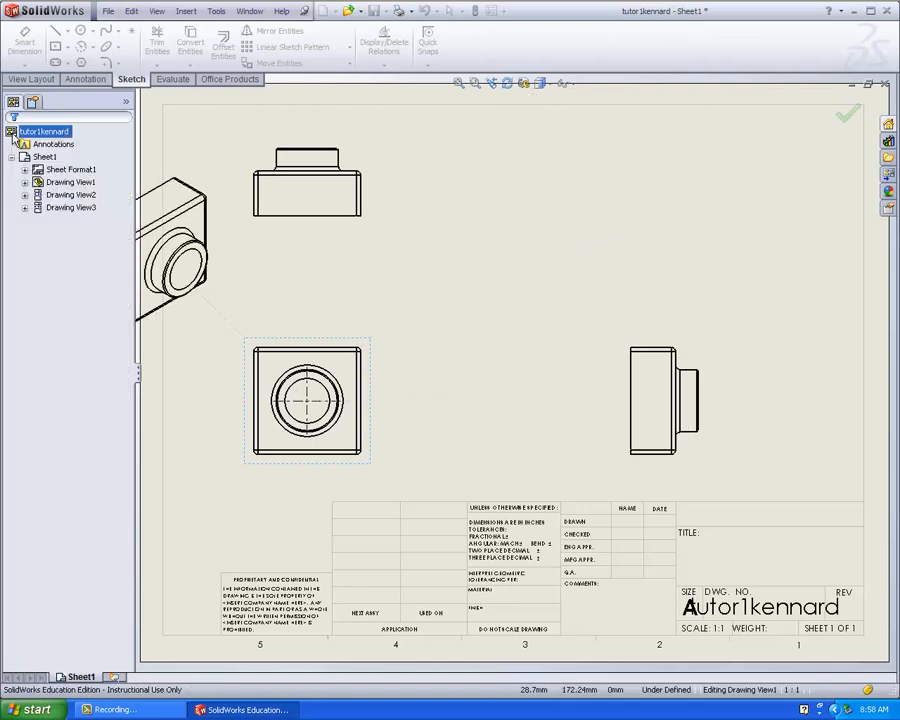
Step: Insert an isometric model view of tutor1kennard at user-defined scale 1:3 above the right view
left_click(22, 79)
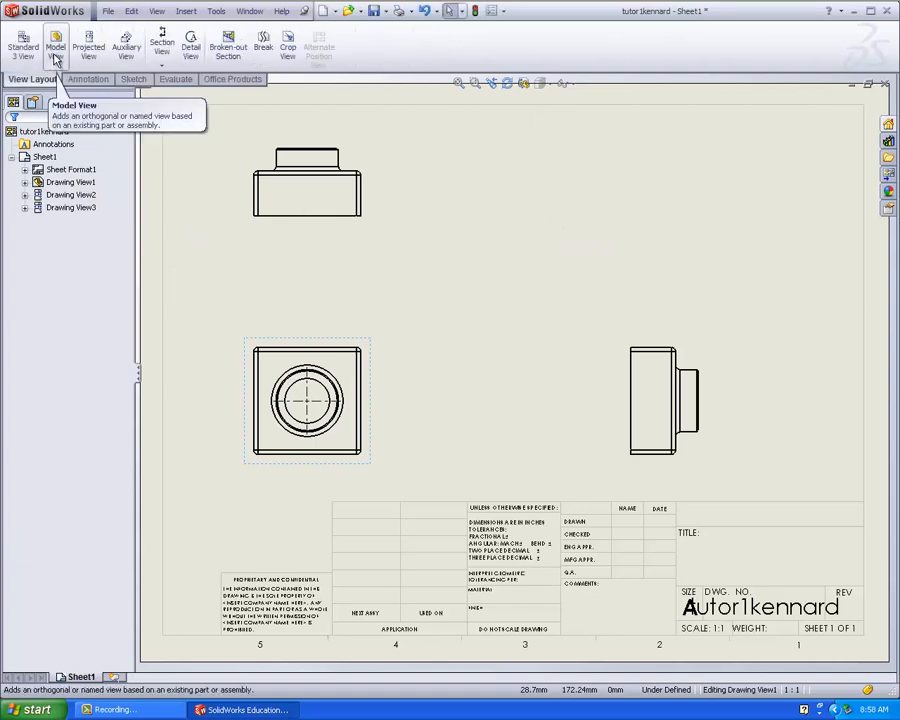
left_click(56, 52)
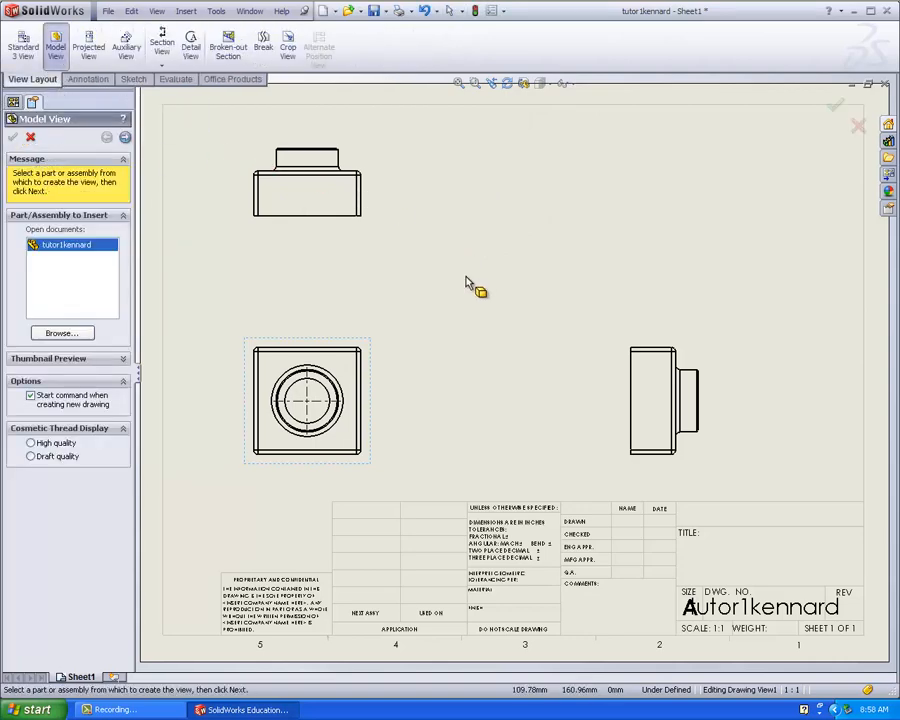
double_click(93, 250)
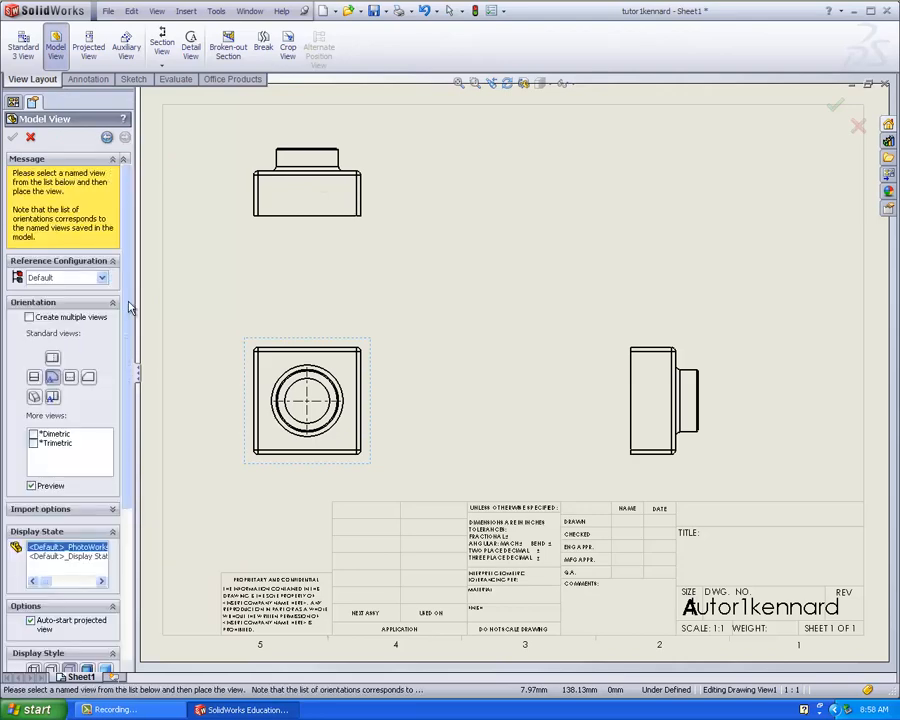
left_click(34, 397)
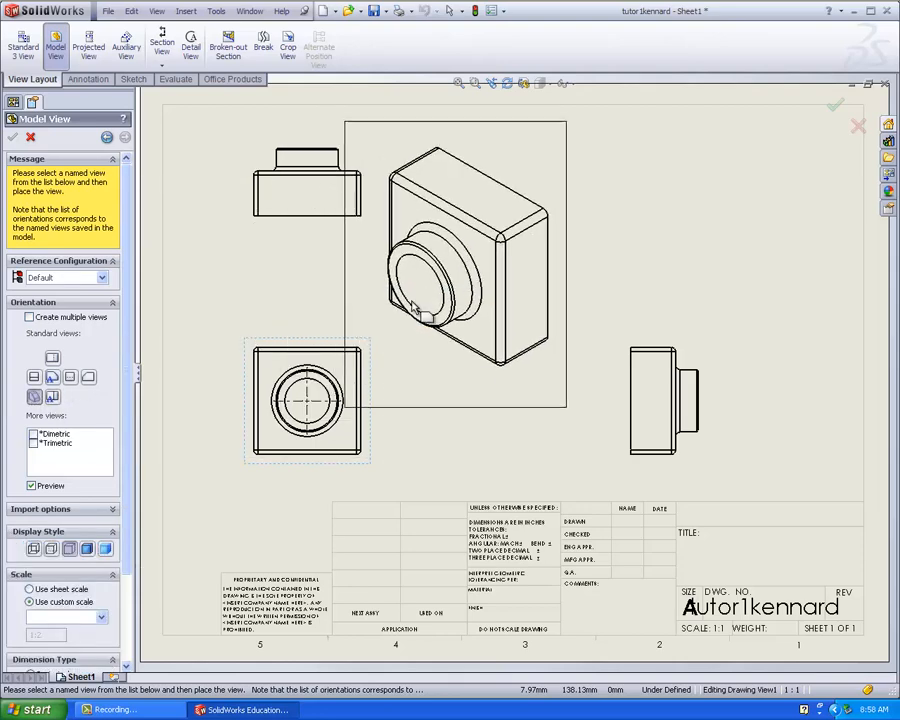
left_click(100, 617)
left_click(50, 491)
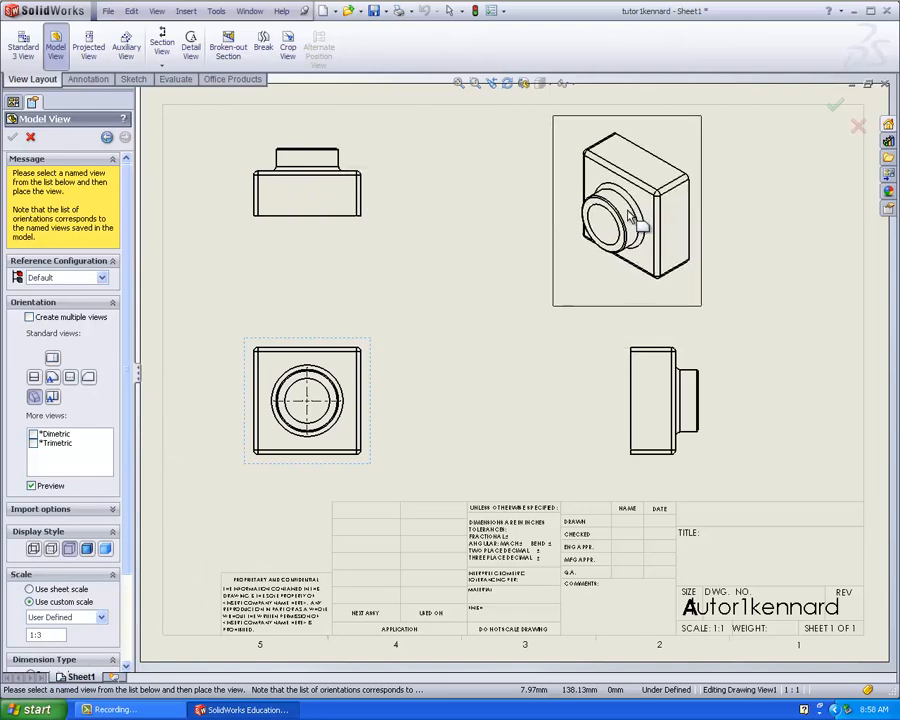
left_click(629, 215)
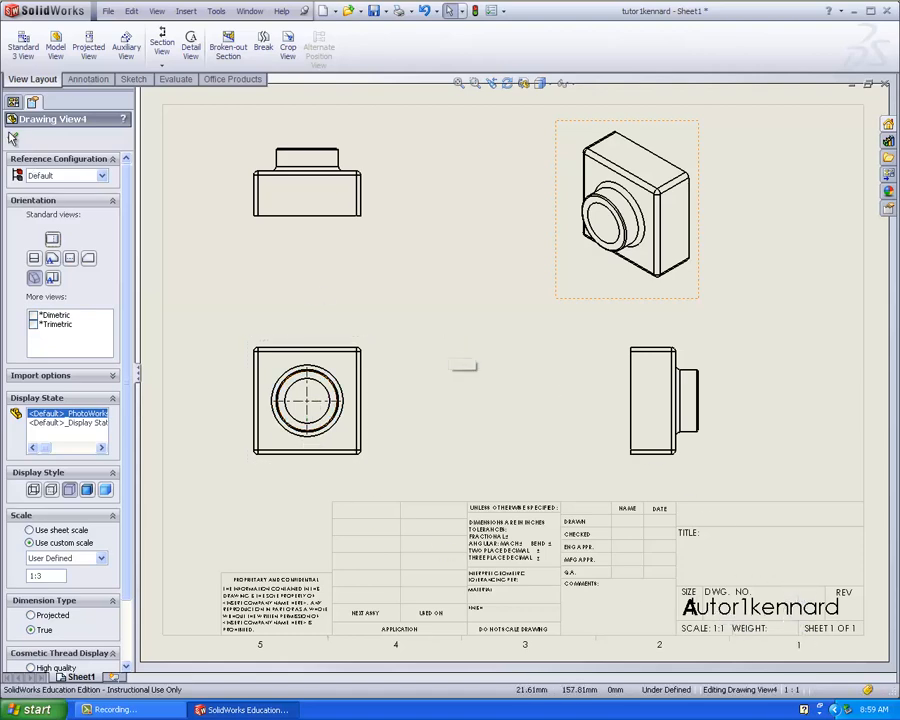
left_click(13, 101)
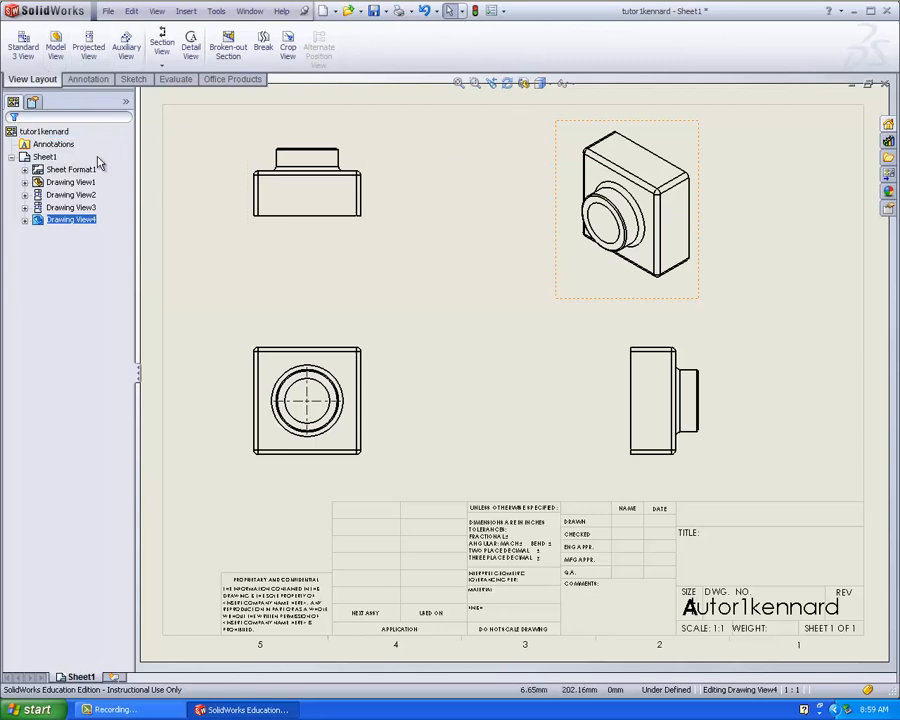
Step: Insert the entire model's dimensions as model items, with the front, top and isometric views selected as destinations
left_click(72, 170, "ctrl")
left_click(74, 170, "ctrl")
left_click(97, 80)
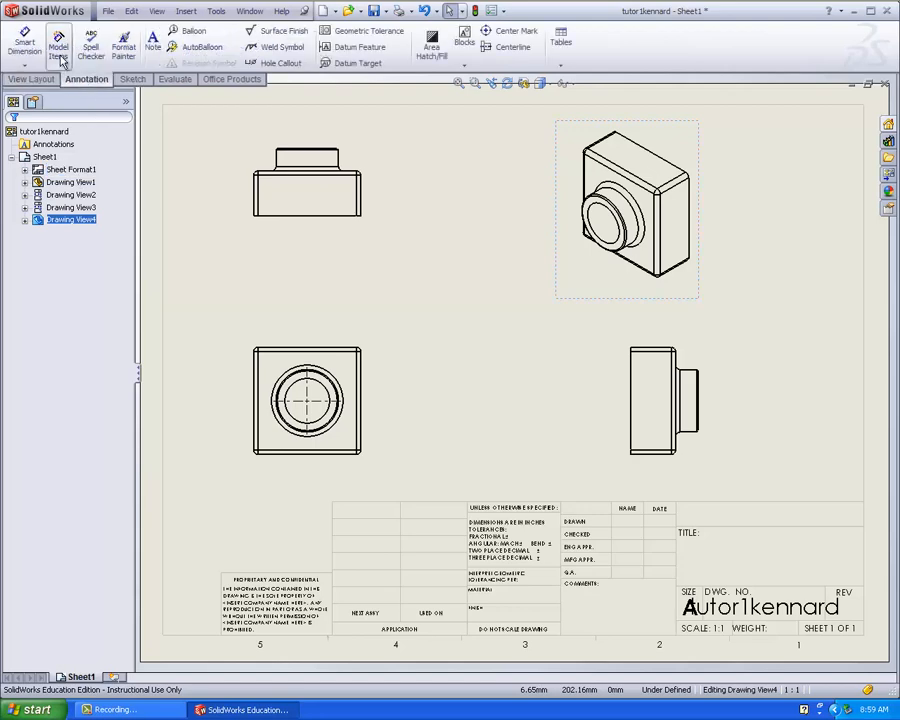
left_click(60, 58)
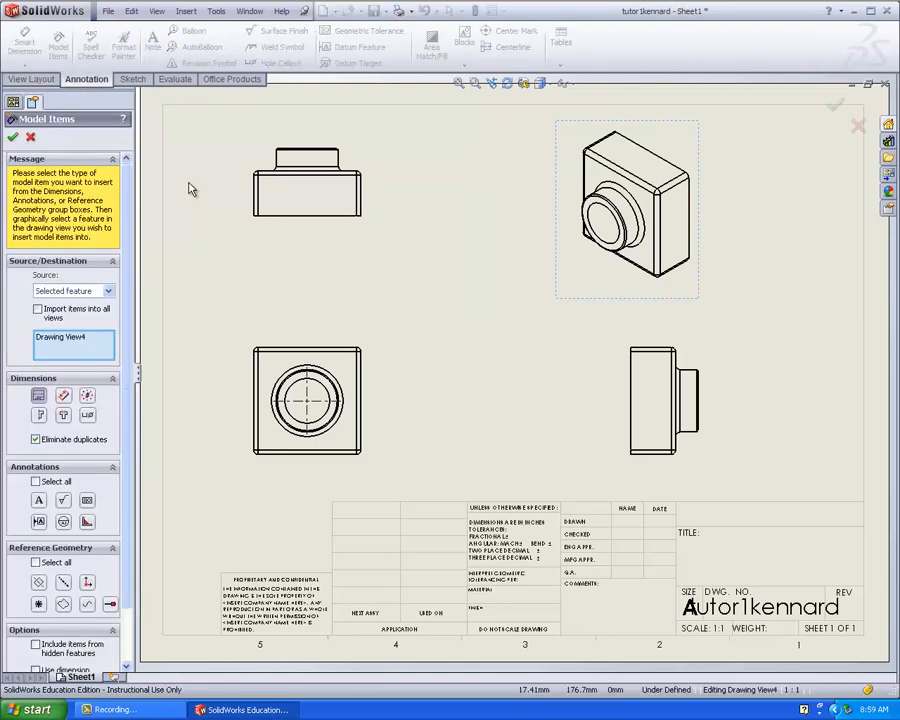
left_click(255, 218)
left_click(276, 352)
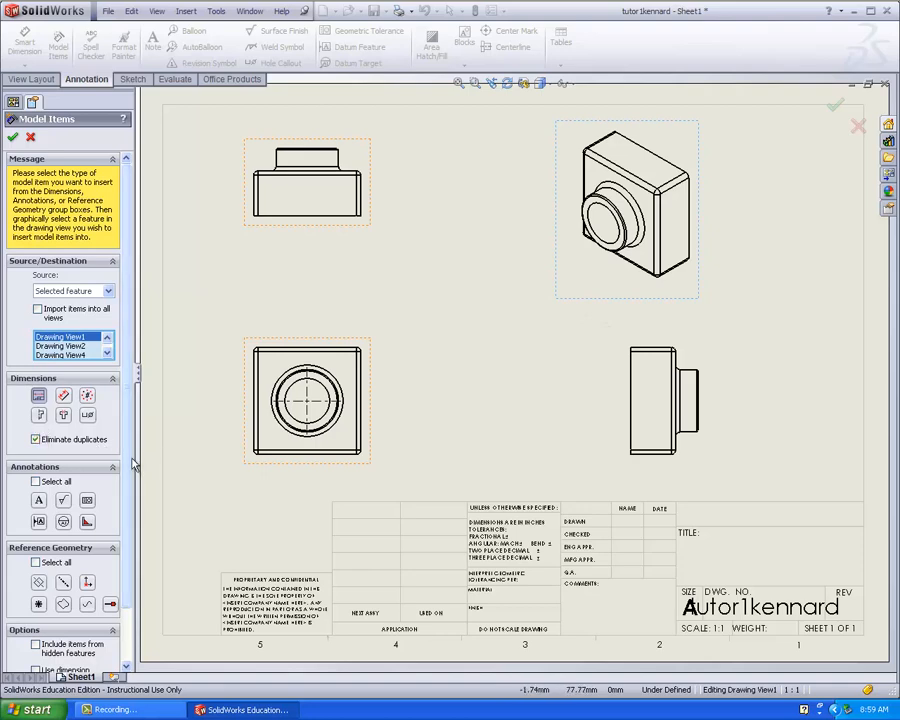
scroll(115, 510, "down", 3)
scroll(115, 520, "down", 1)
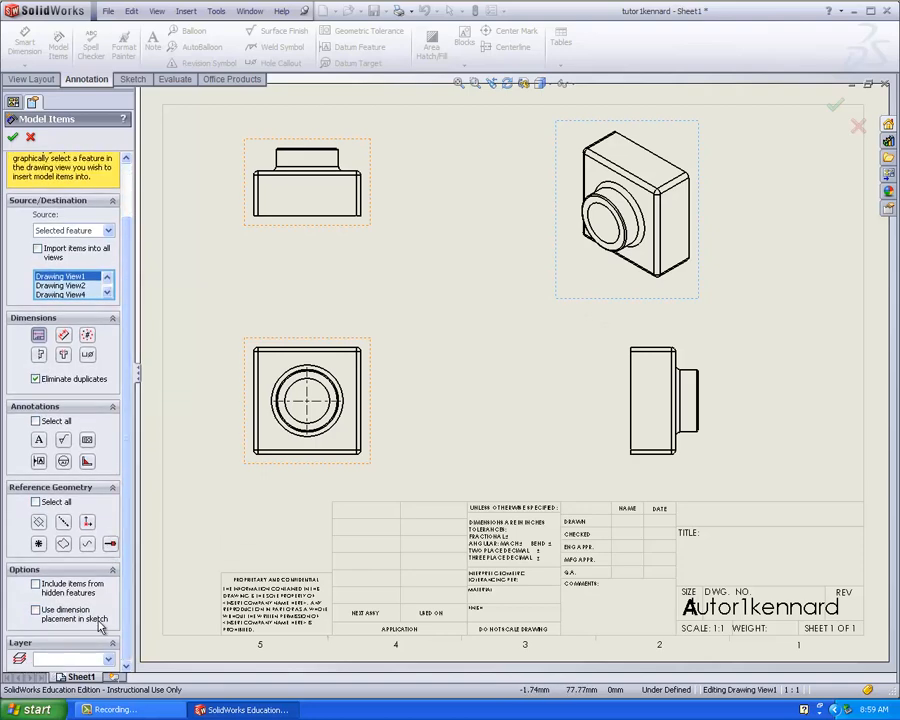
left_click(14, 138)
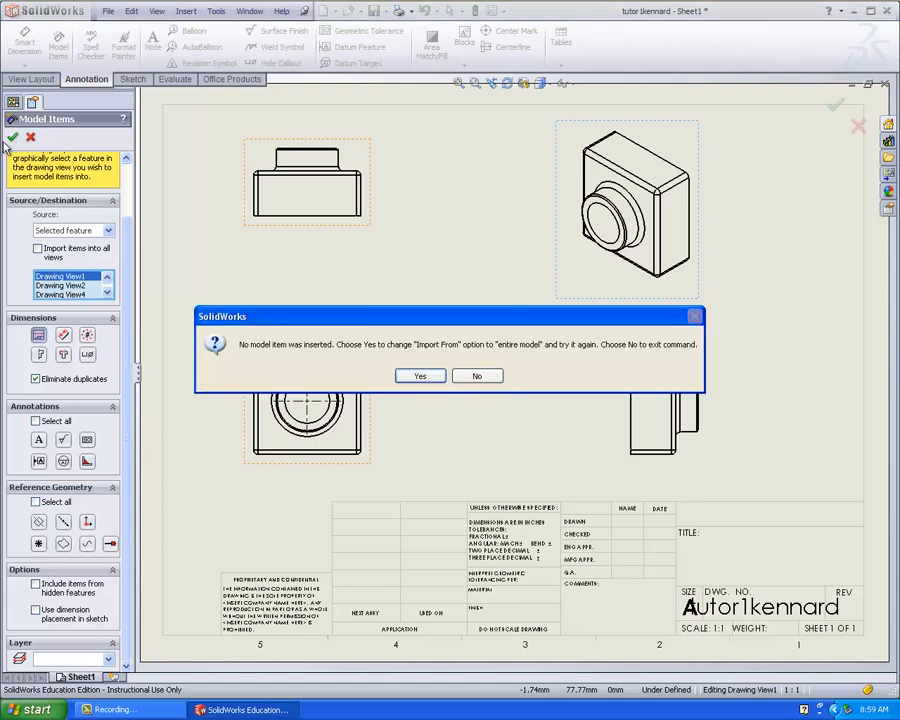
left_click(420, 376)
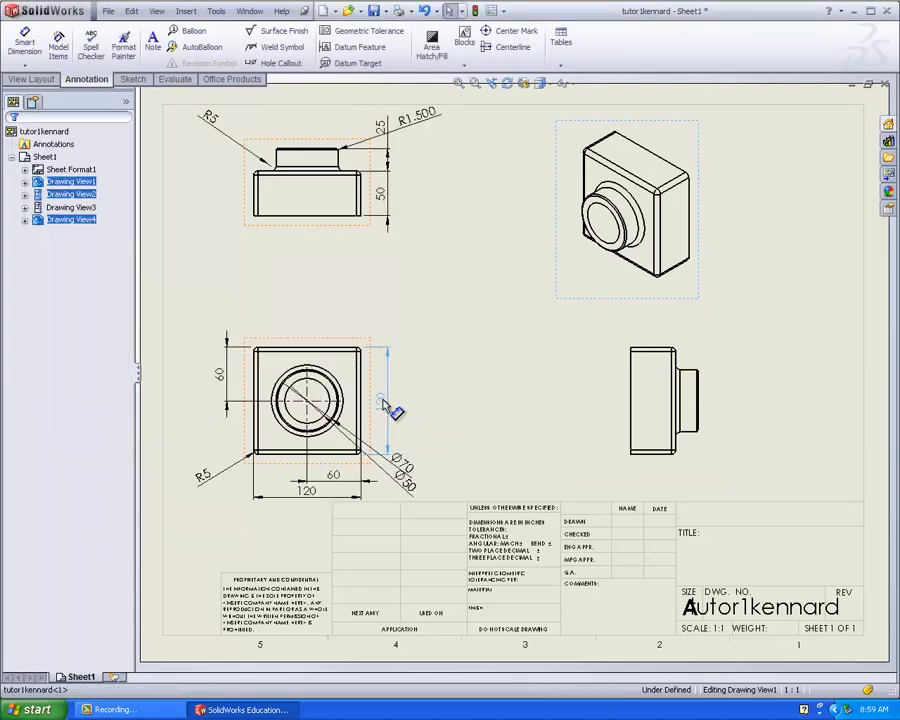
Step: Move the front view's vertical 120 dimension farther out and set the top view's R1.500 fillet dimension to 2 mm, rebuilding the drawing
left_click_drag(394, 412, 420, 400)
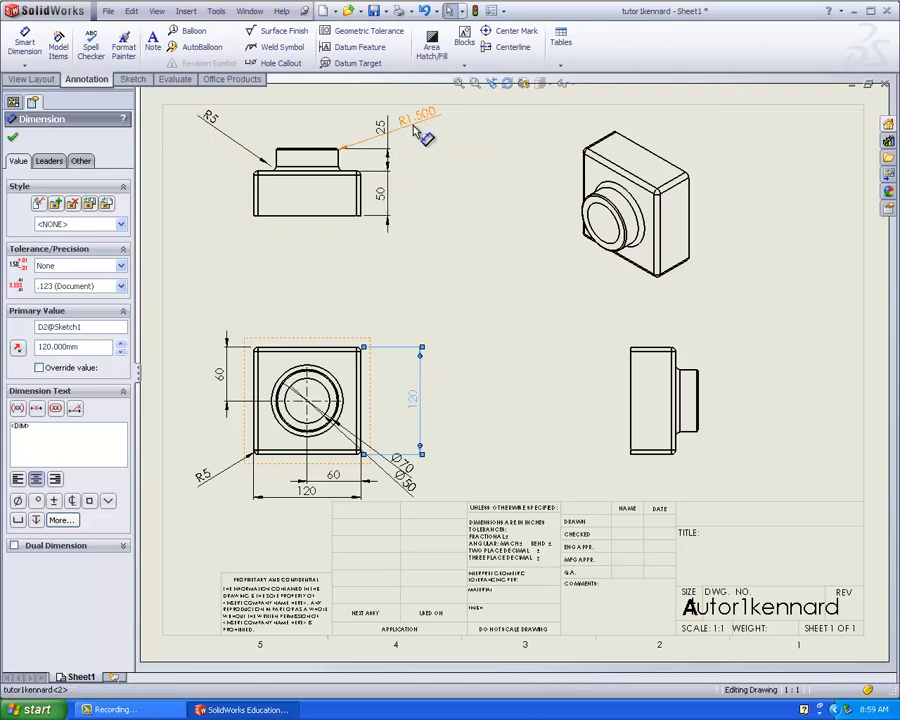
left_click(416, 126)
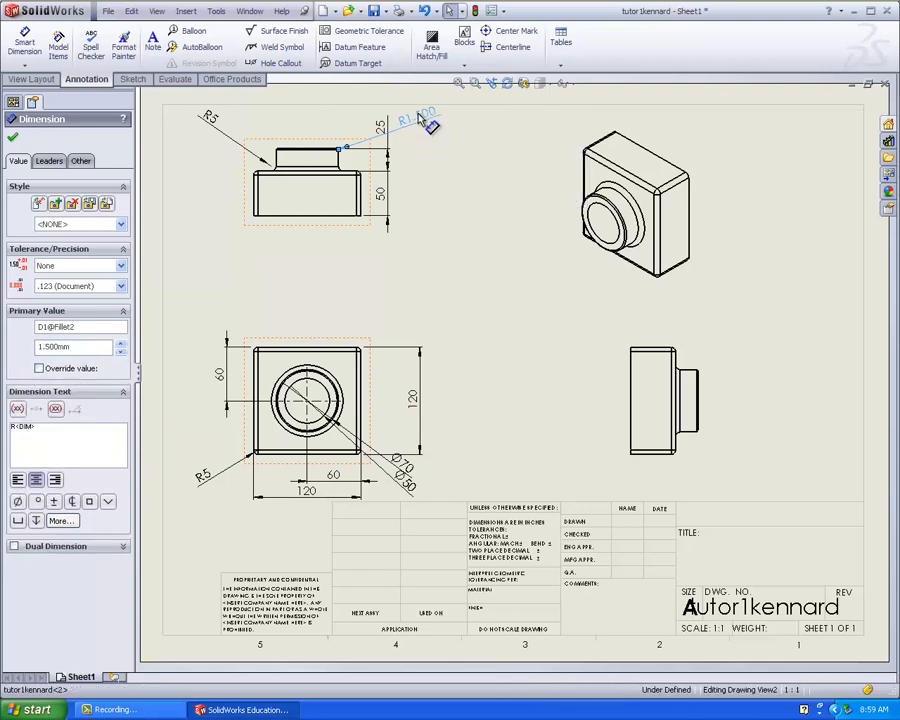
double_click(422, 122)
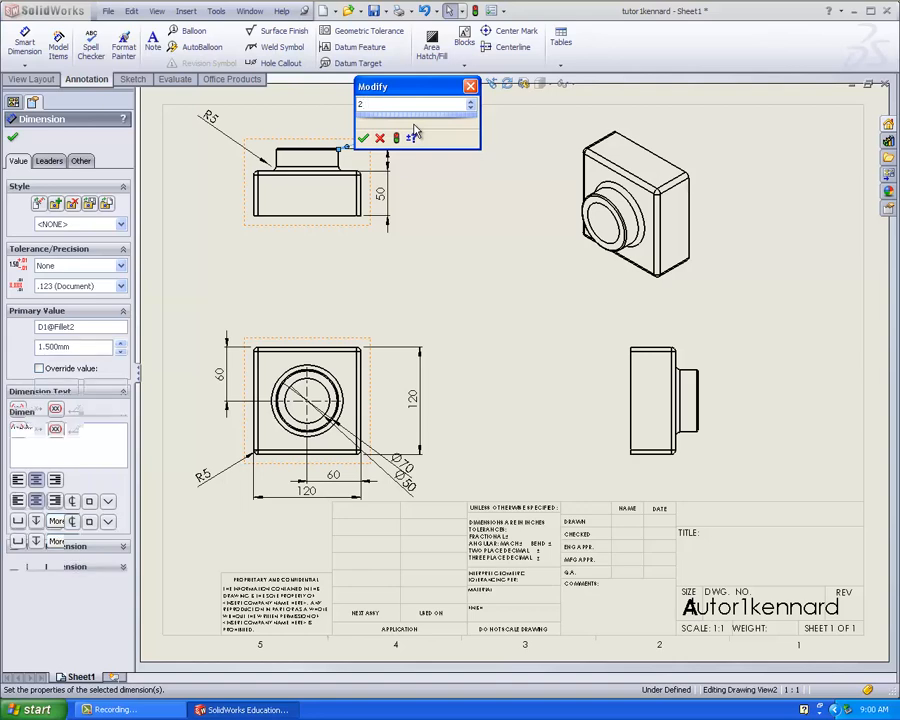
key("Return")
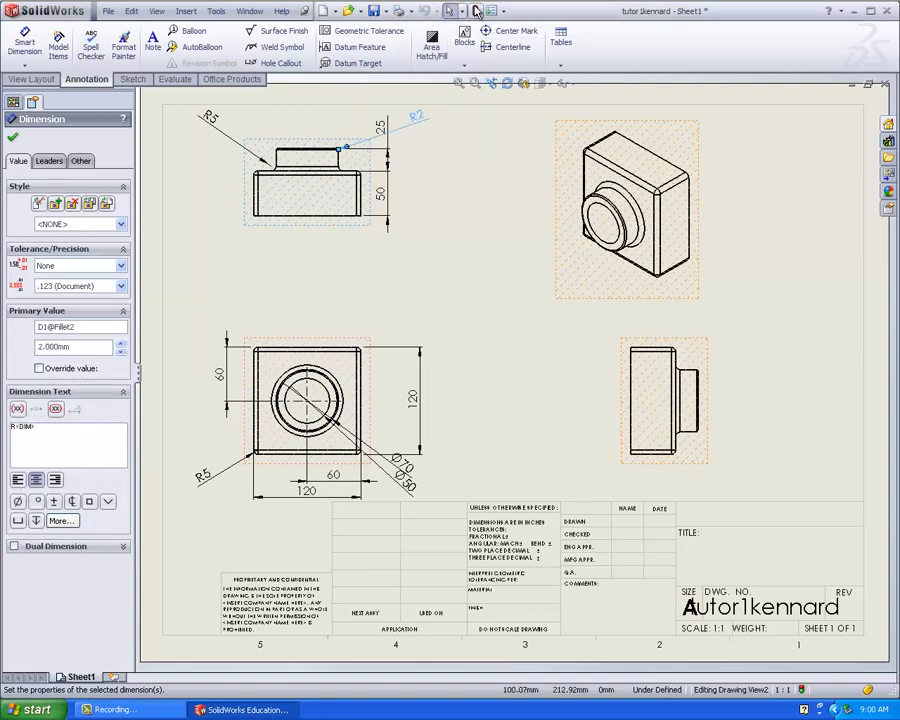
left_click(476, 11)
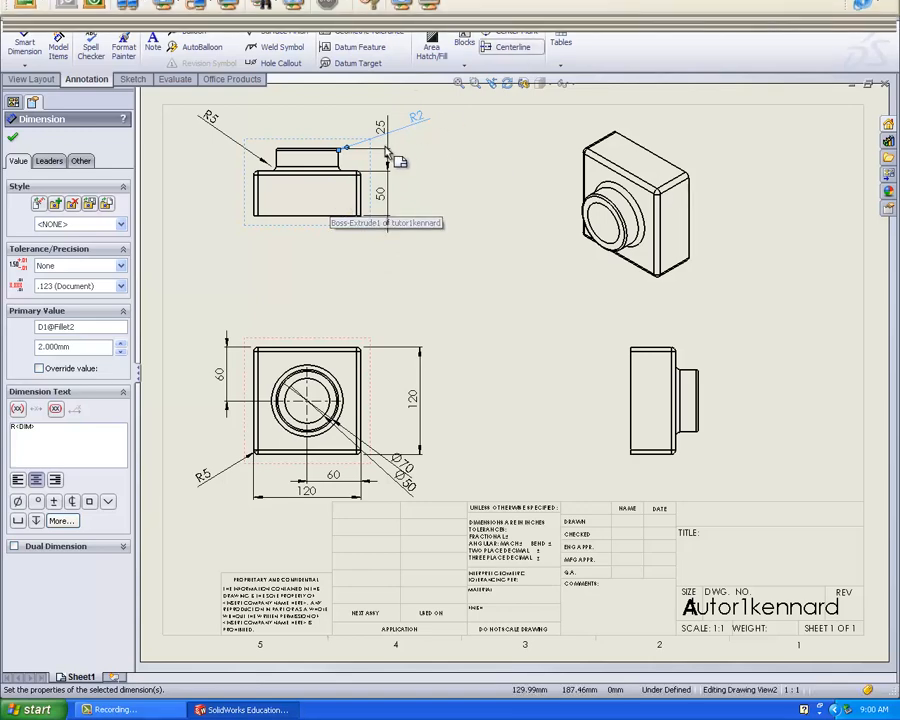
Step: Reposition the top view's 25 dimension farther outward, the front view's vertical 60 dimension beside the vertical 120, and the Ø50 label slightly
left_click_drag(380, 129, 416, 177)
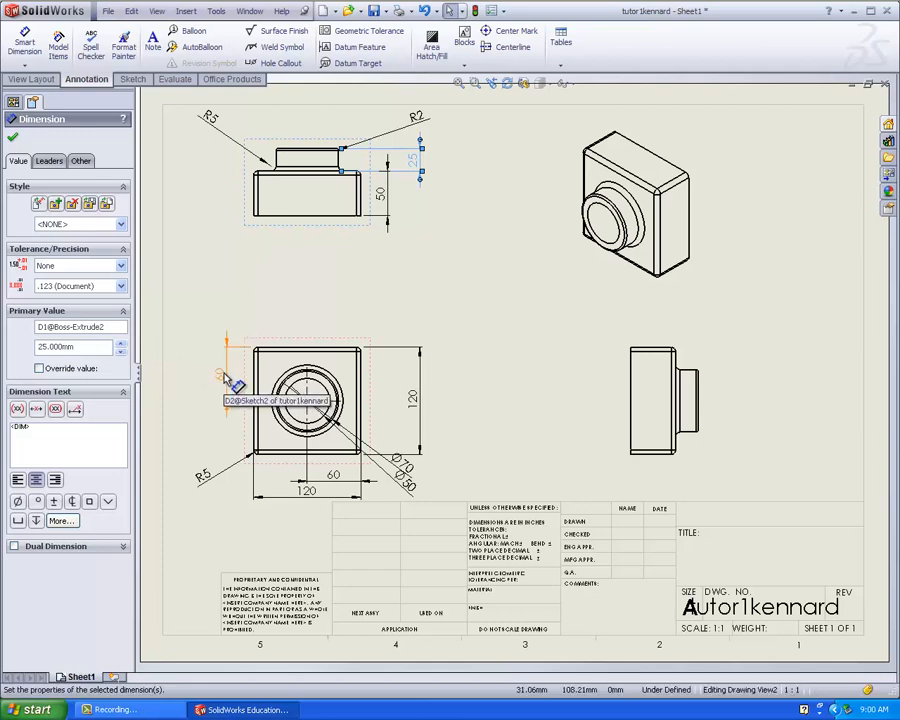
mouse_move(226, 380)
left_mouse_down()
mouse_move(300, 372)
mouse_move(398, 379)
left_mouse_up()
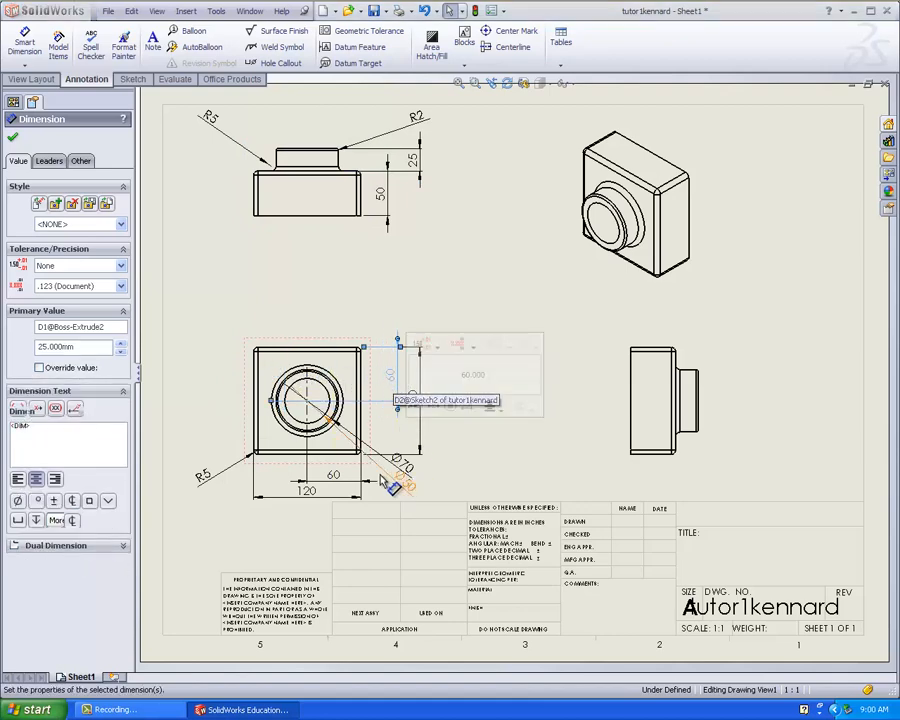
mouse_move(403, 487)
left_mouse_down()
mouse_move(415, 430)
mouse_move(414, 487)
mouse_move(402, 490)
left_mouse_up()
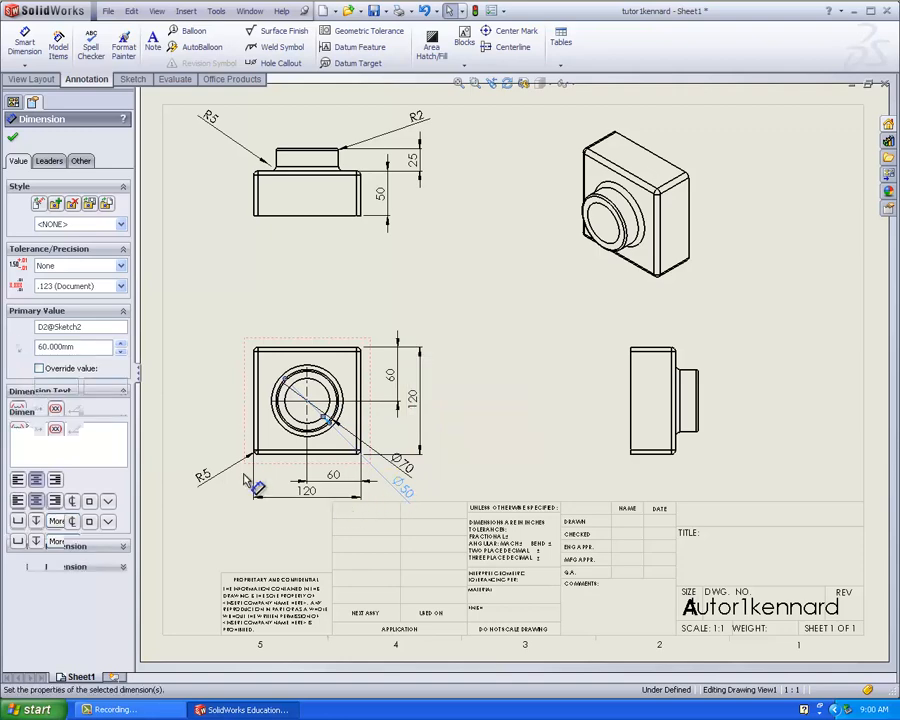
left_click(187, 326)
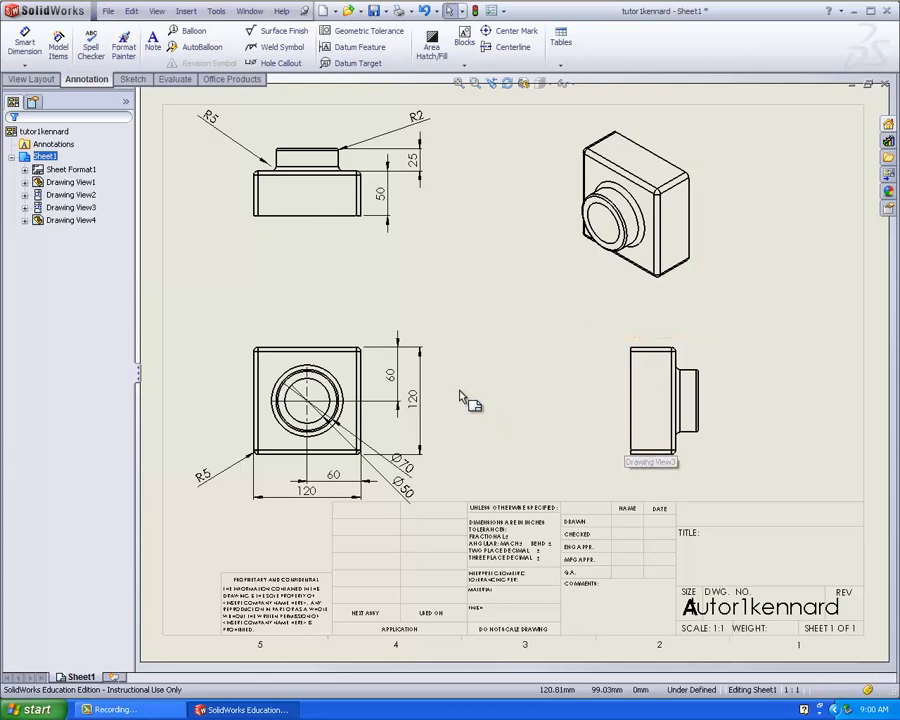
Step: Save the drawing as "Tutor 1 drawing Kennard" in the Lesson 6 Video Parts folder, together with the modified part
left_click(373, 11)
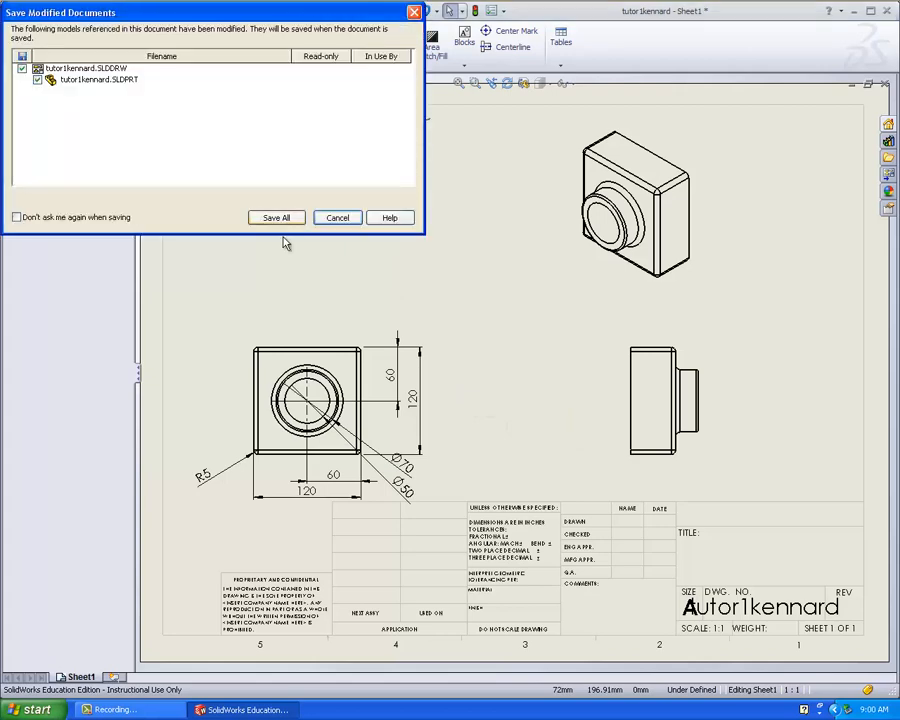
left_click(275, 219)
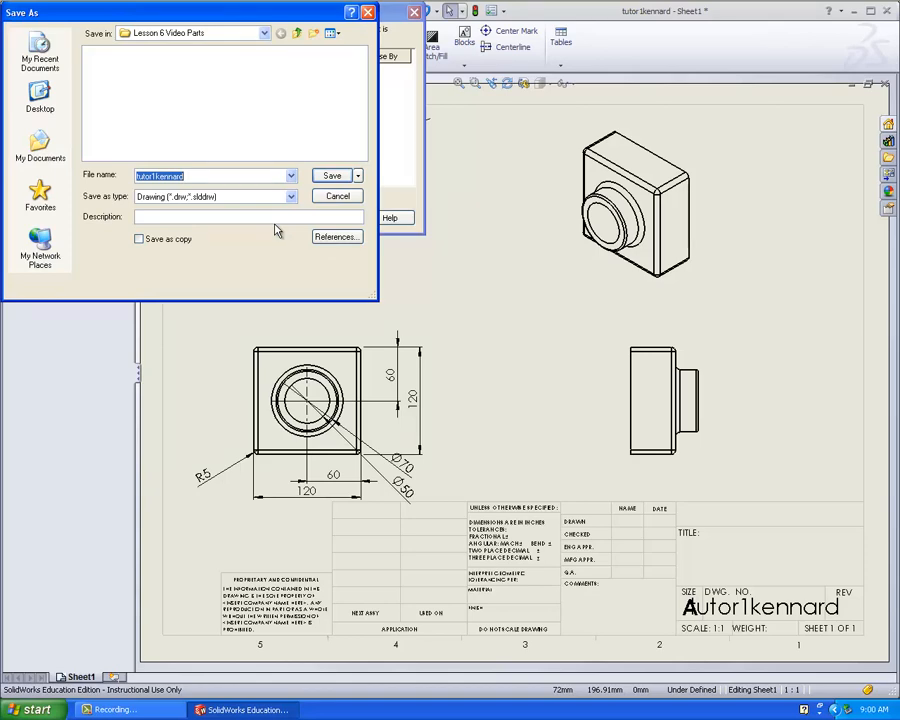
type("Tutor")
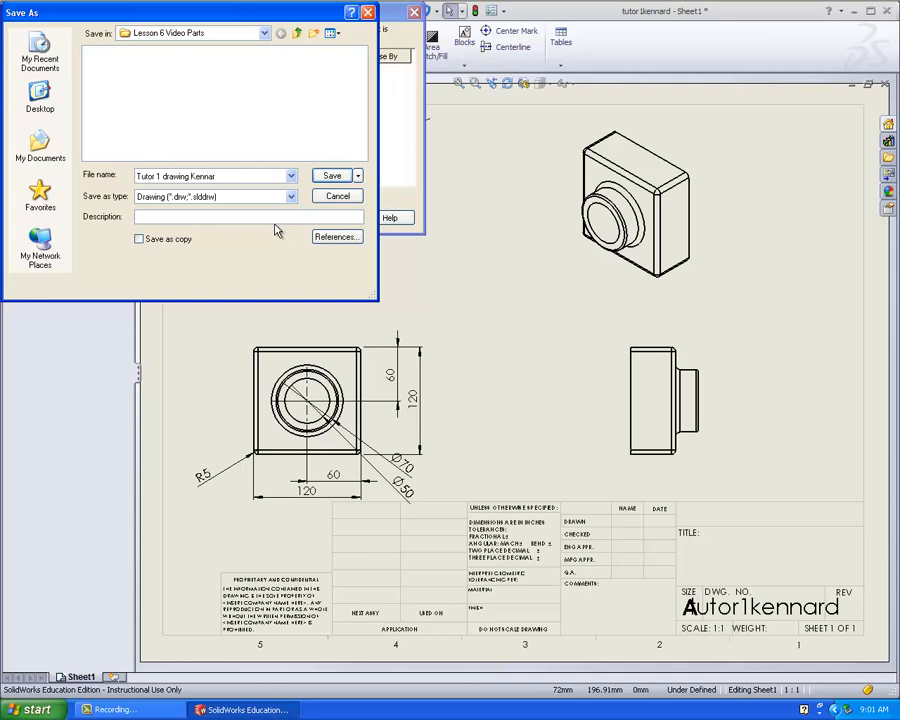
left_click(330, 177)
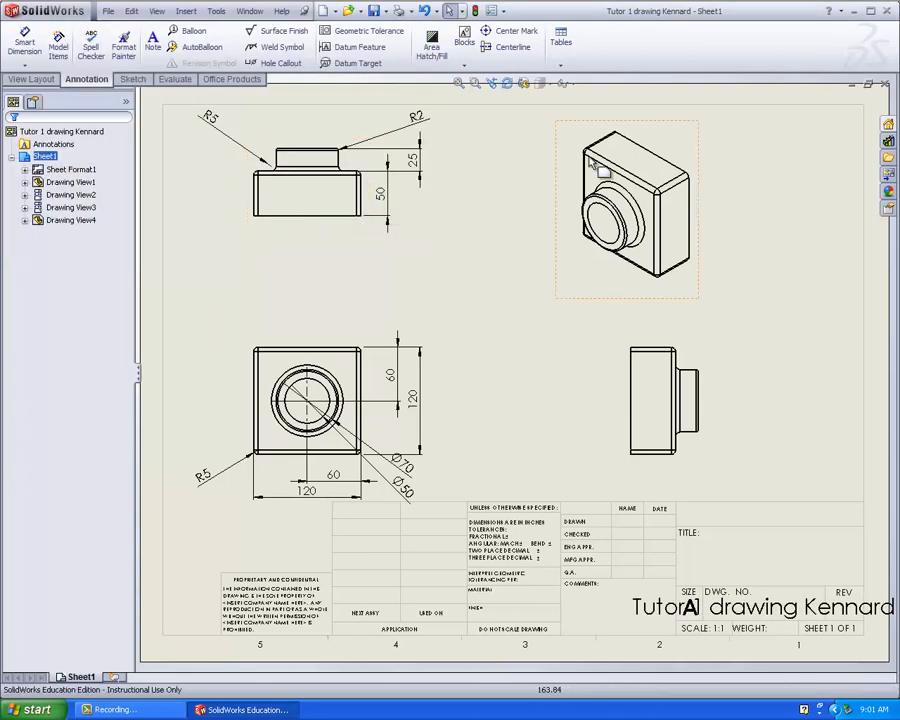
Step: Add a second sheet and load the AssemblytutorclassKennard assembly for a model view, rebuilding it on opening
left_click(115, 678)
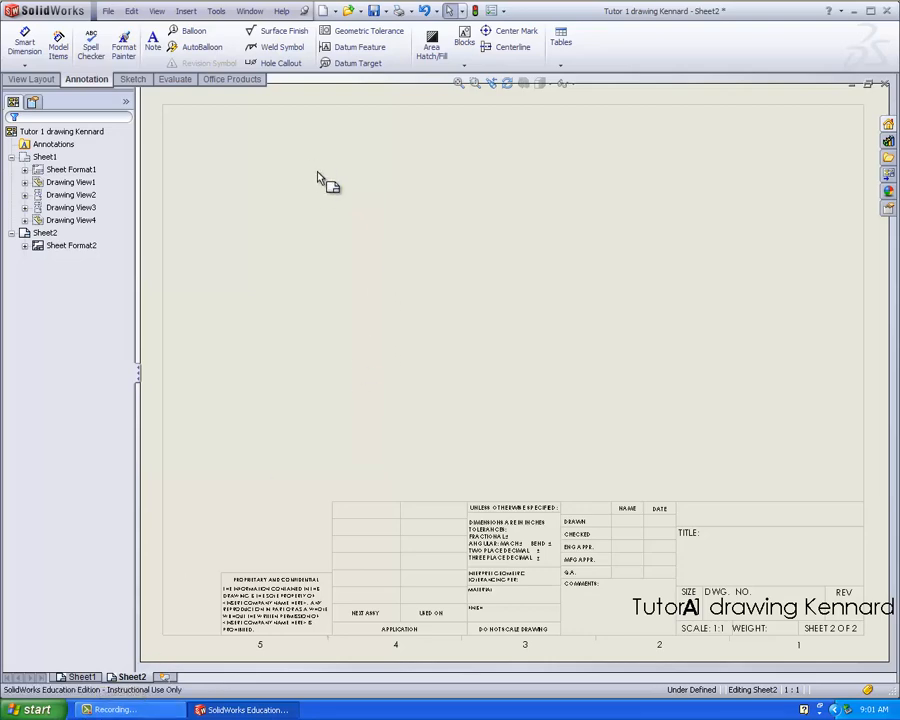
left_click(48, 78)
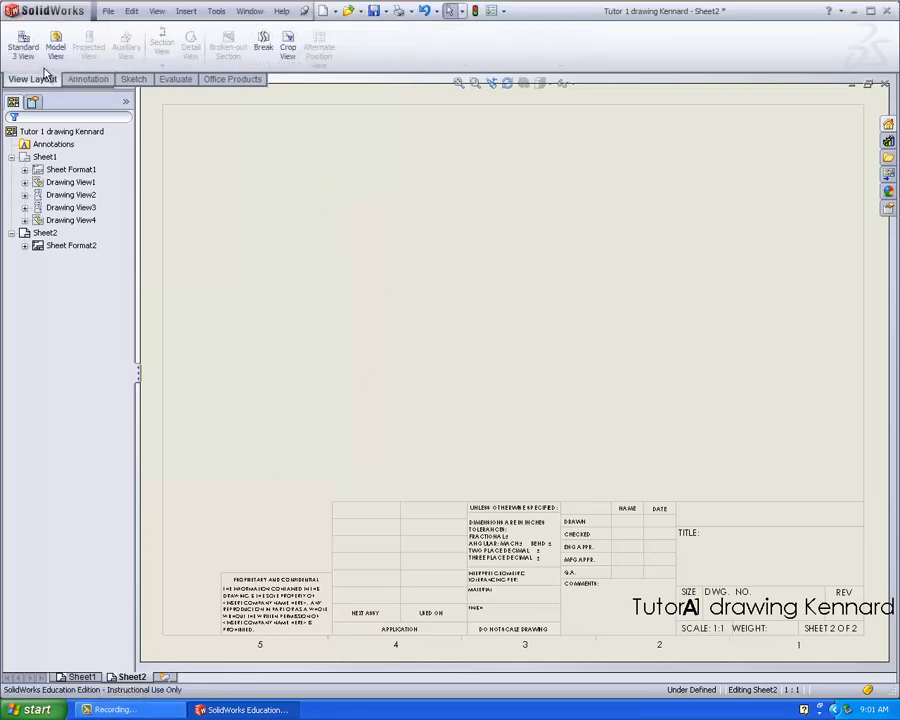
left_click(64, 46)
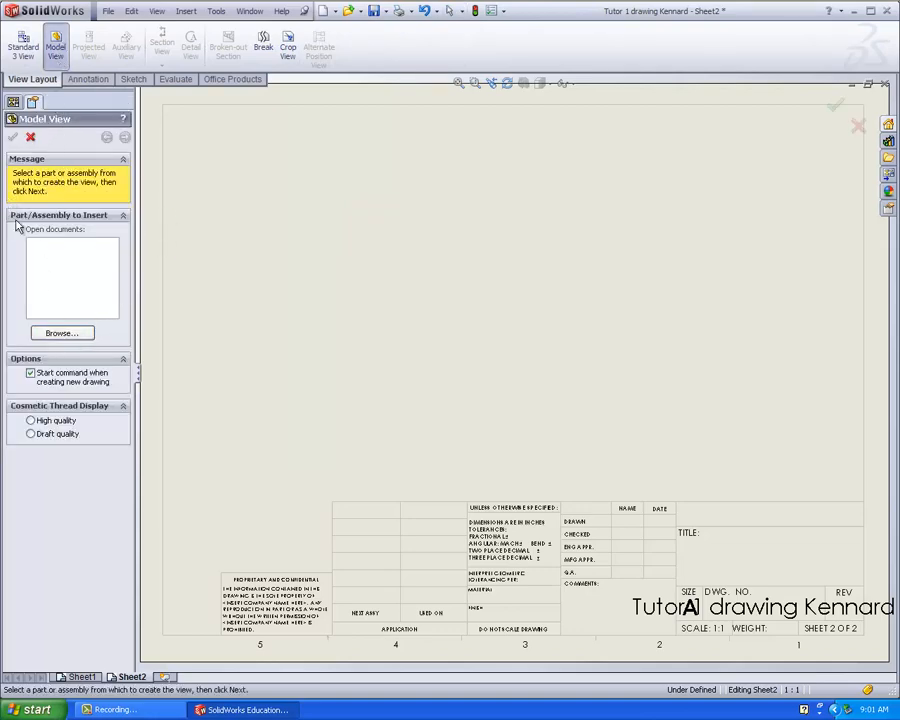
left_click(40, 334)
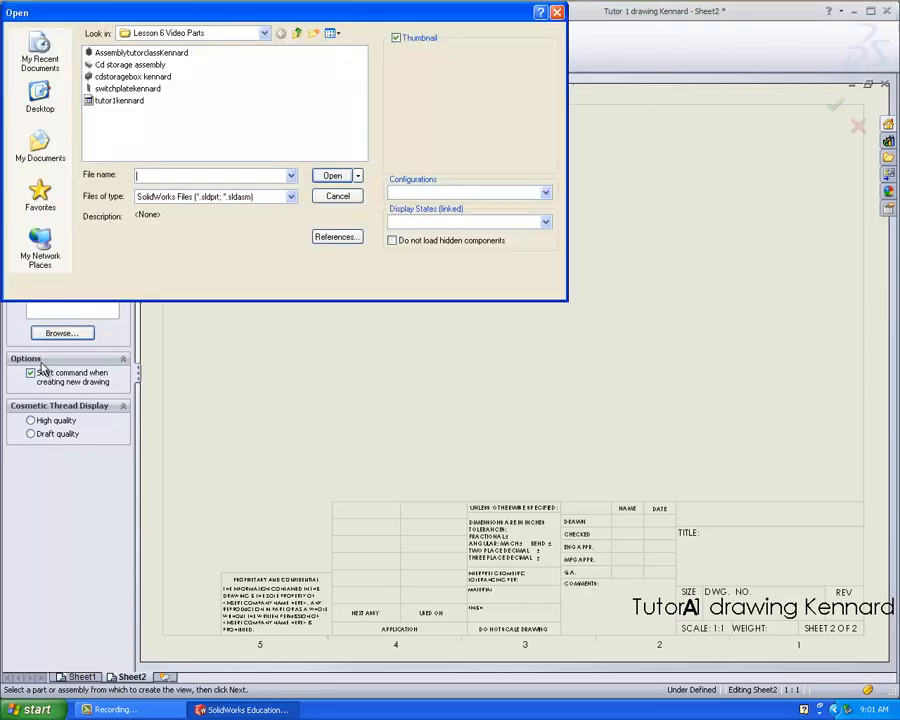
left_click(164, 58)
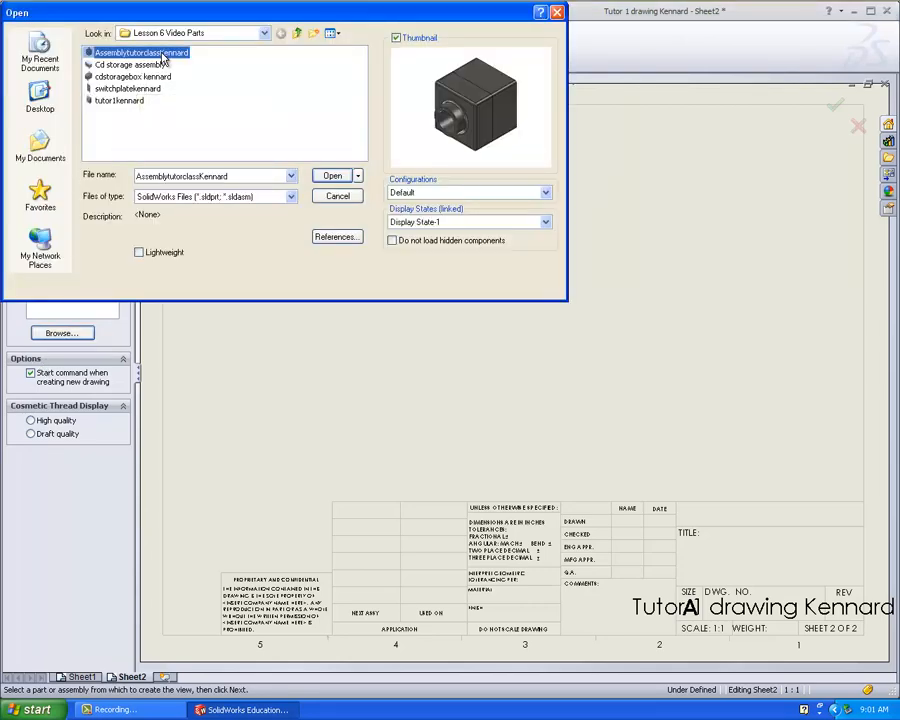
left_click(331, 177)
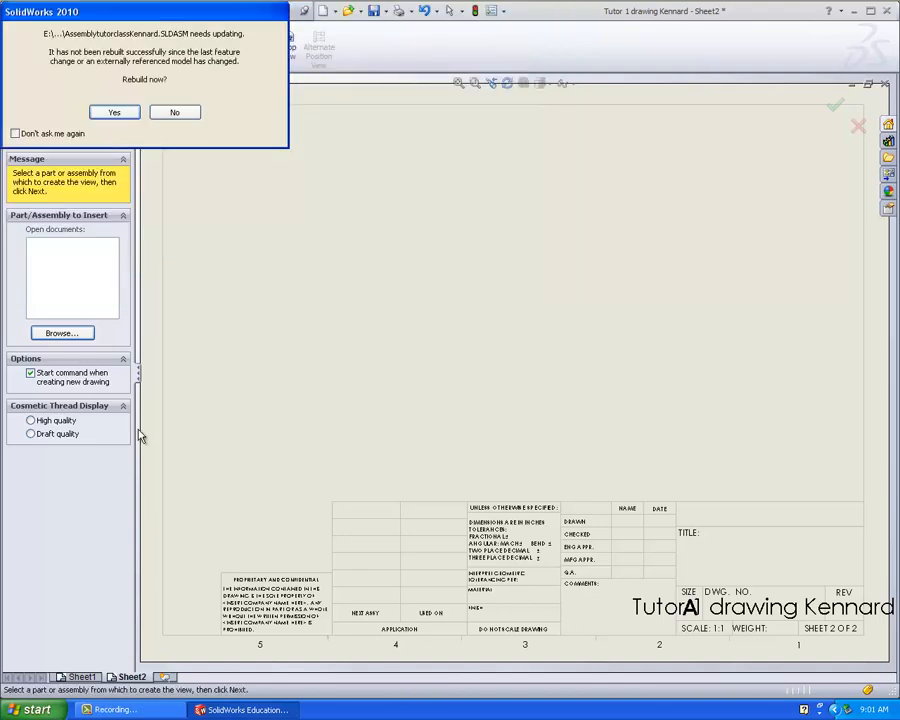
left_click(113, 112)
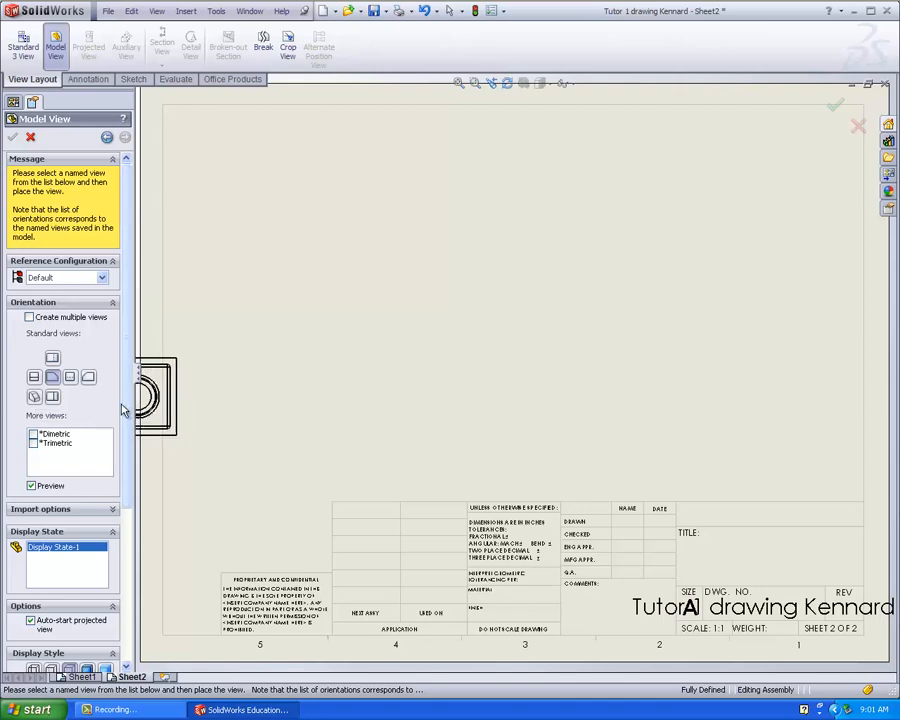
Step: Place the assembly's front view at user-defined scale 1:2 just above the title block, with projected top and right views
scroll(122, 410, "down", 5)
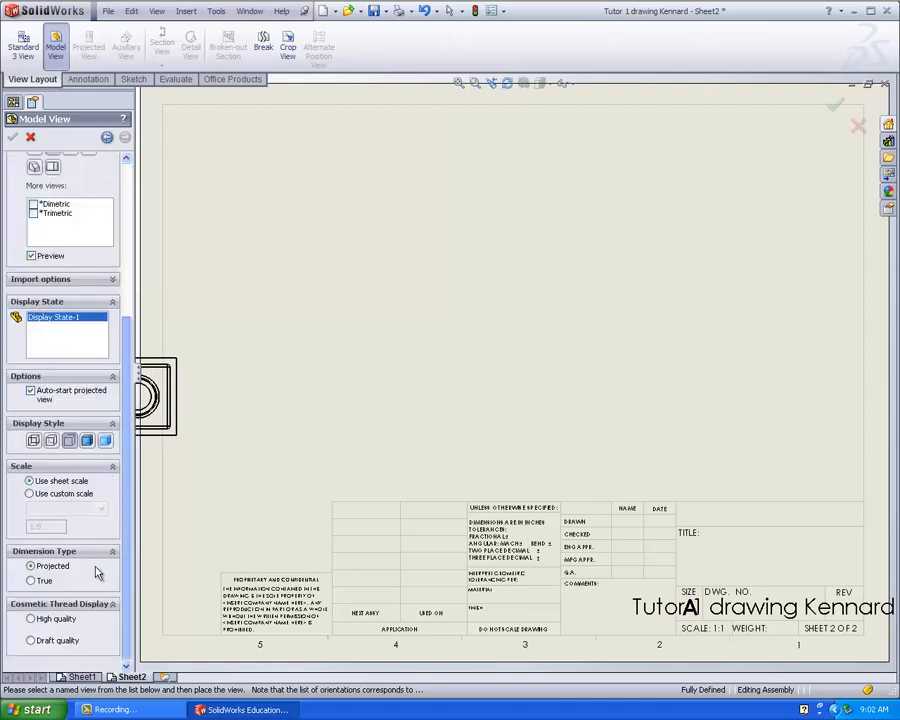
left_click(86, 496)
left_click(99, 509)
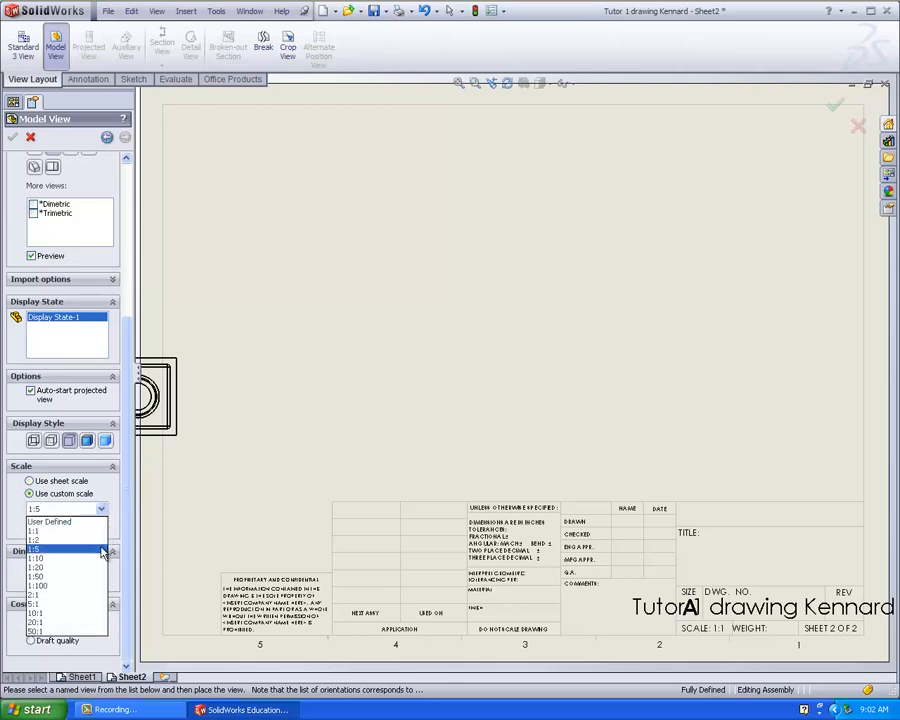
left_click(71, 525)
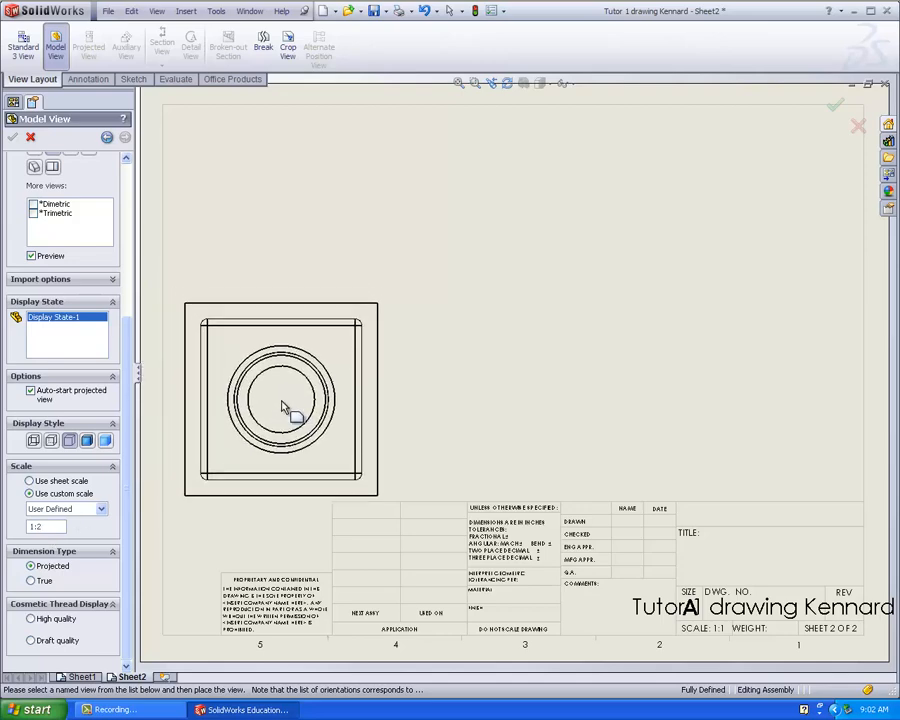
left_click(283, 410)
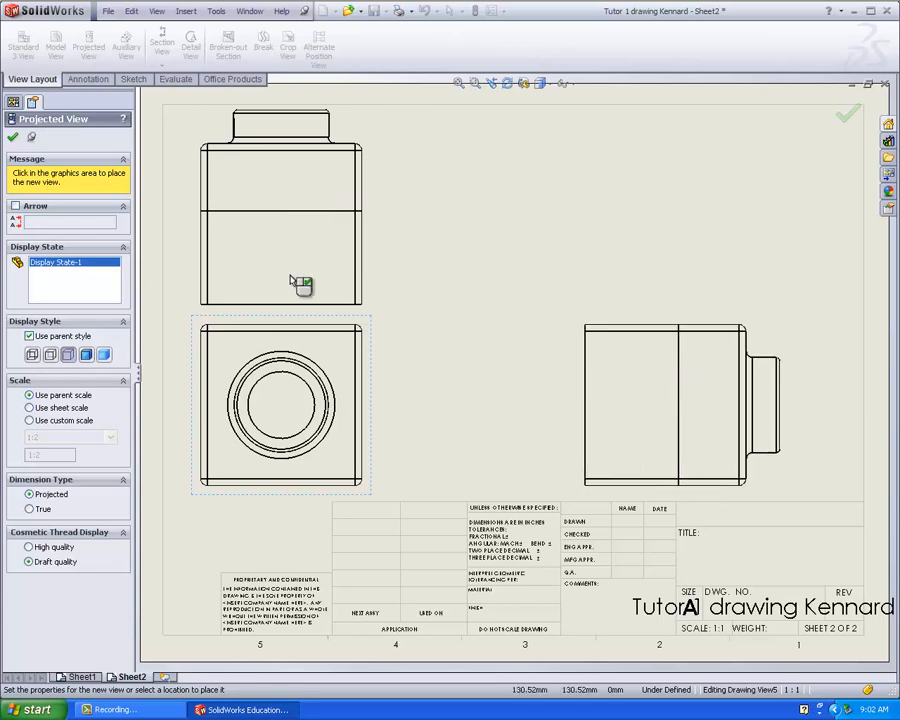
left_click(9, 139)
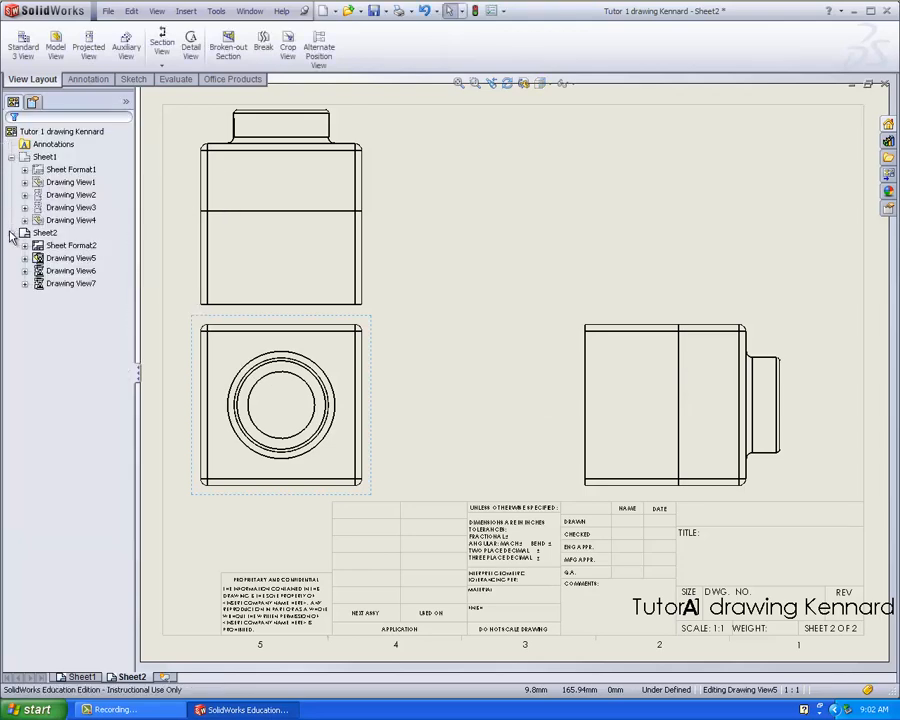
Step: Set the assembly front view's custom scale to user-defined 1:3
left_click(265, 320)
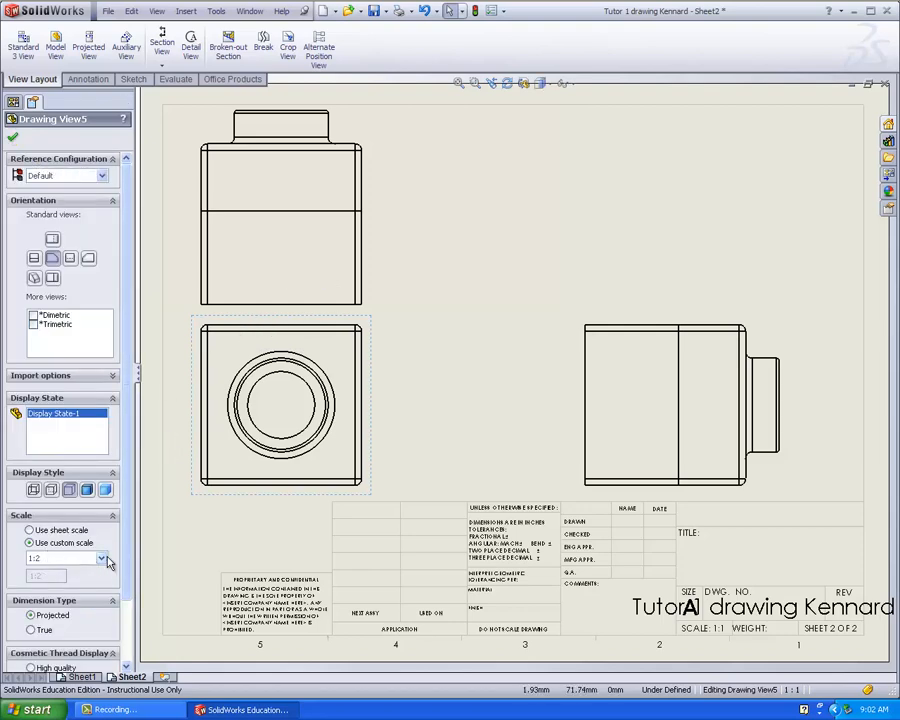
left_click(106, 561)
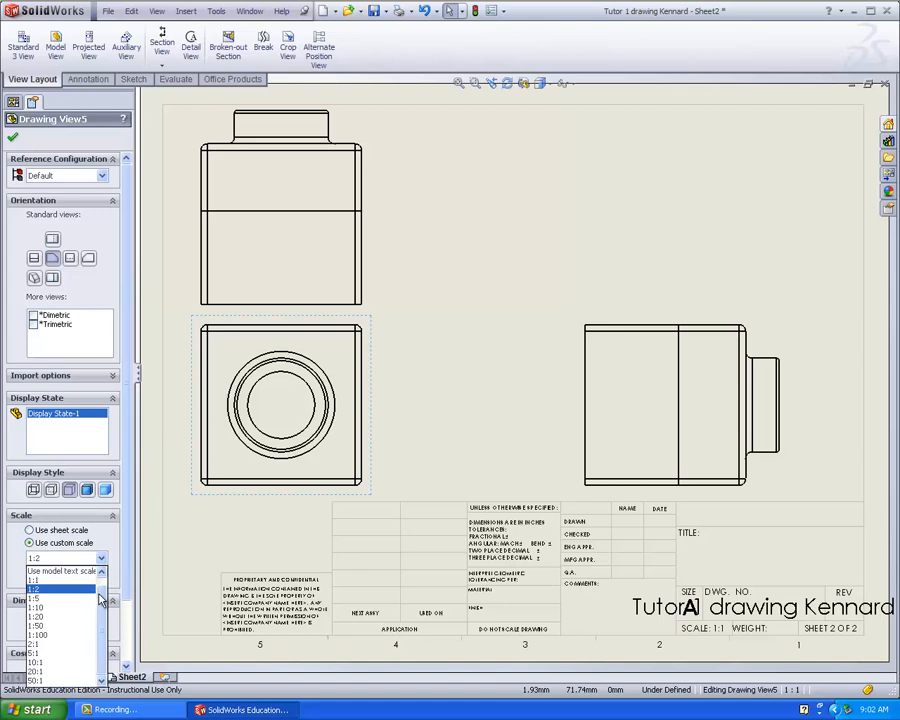
scroll(100, 600, "up", 1)
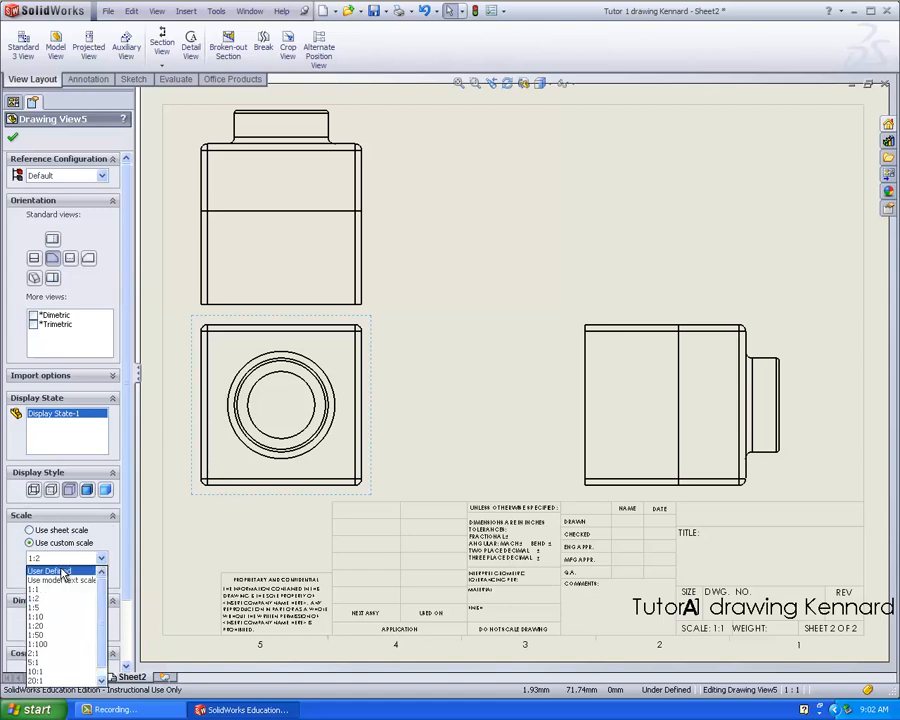
left_click(63, 572)
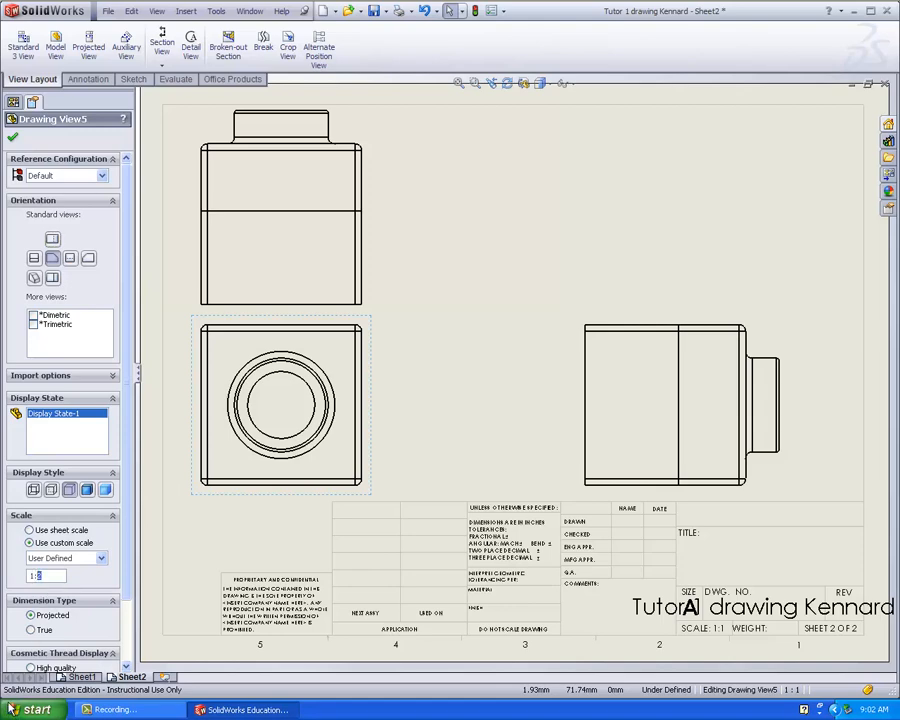
type("3")
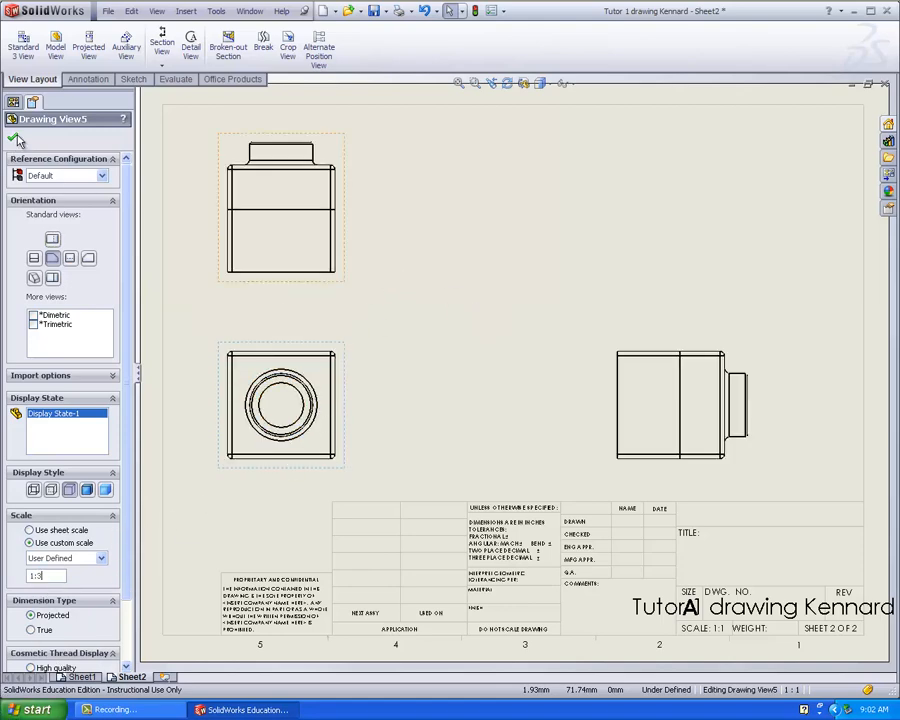
left_click(13, 101)
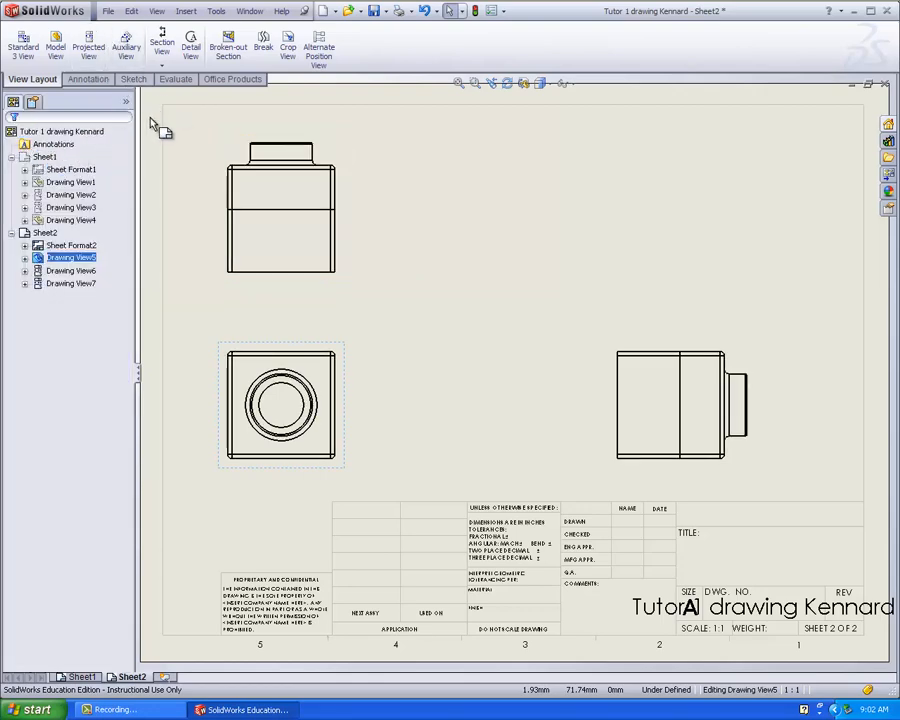
Step: Place a shaded isometric view of the AssemblytutorclassKennard assembly at user-defined scale 1:3 above the right view on Sheet2
left_click(55, 50)
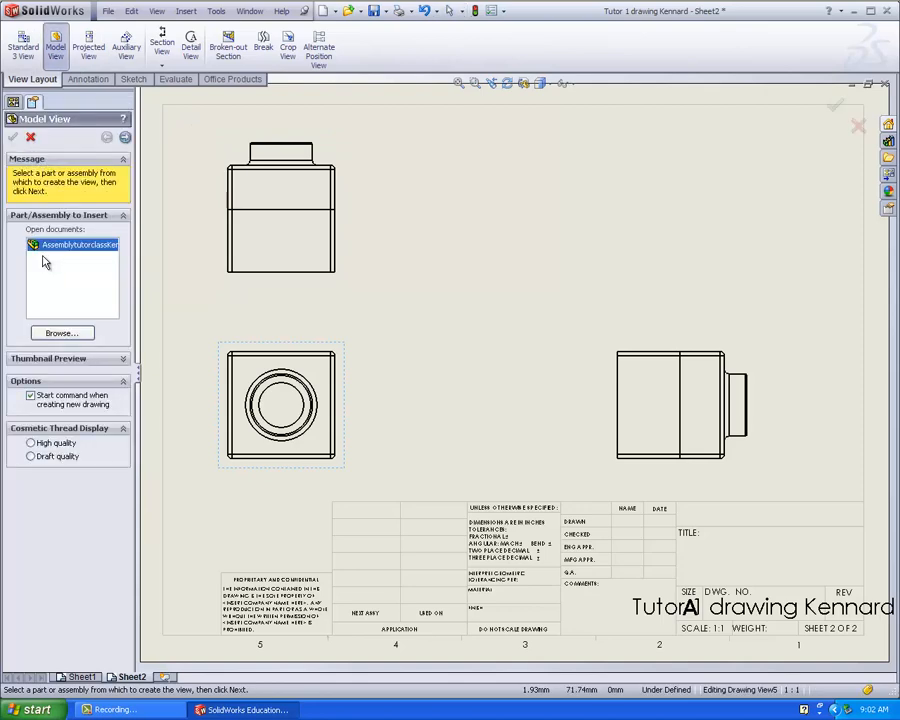
double_click(85, 250)
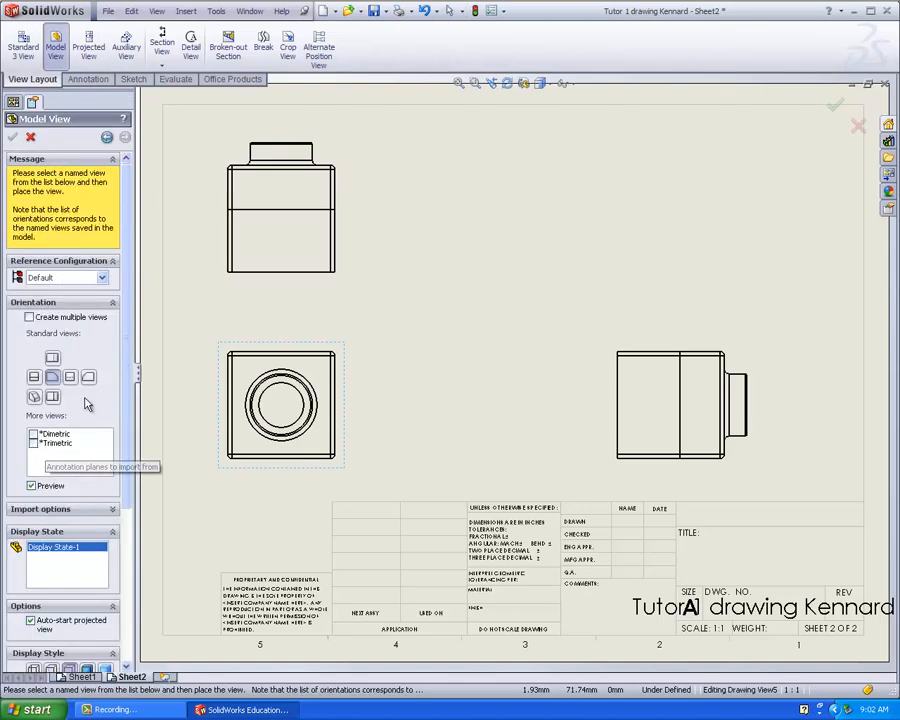
left_click(34, 396)
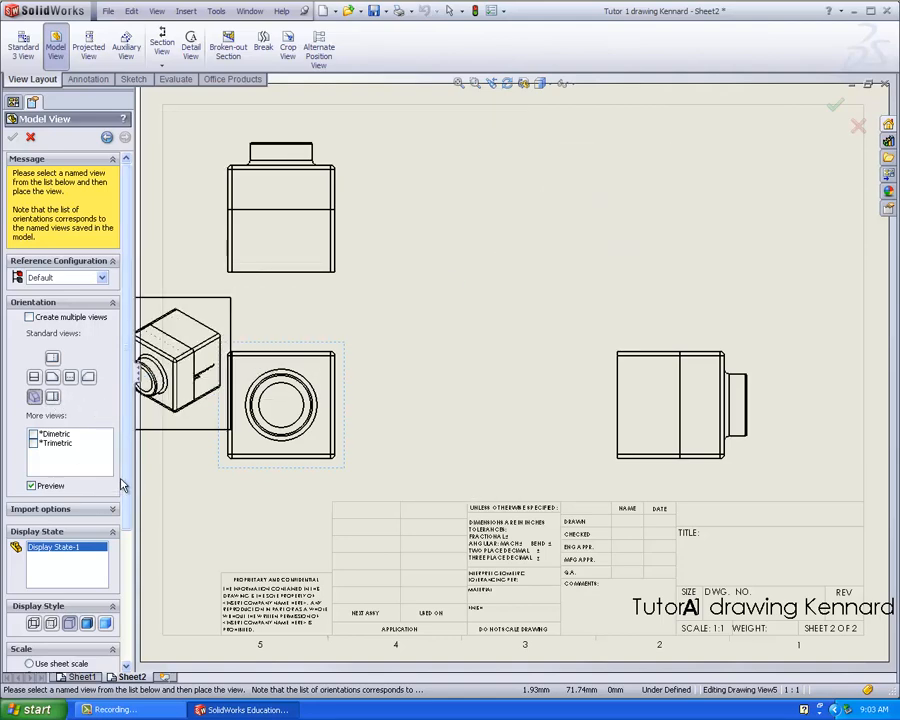
scroll(120, 500, "down", 3)
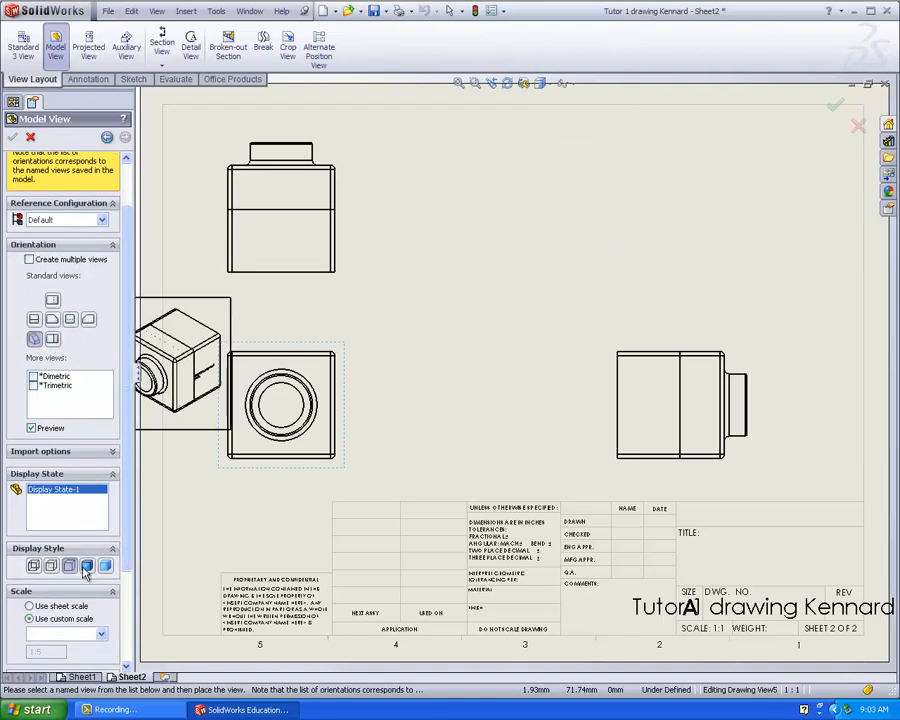
left_click(106, 567)
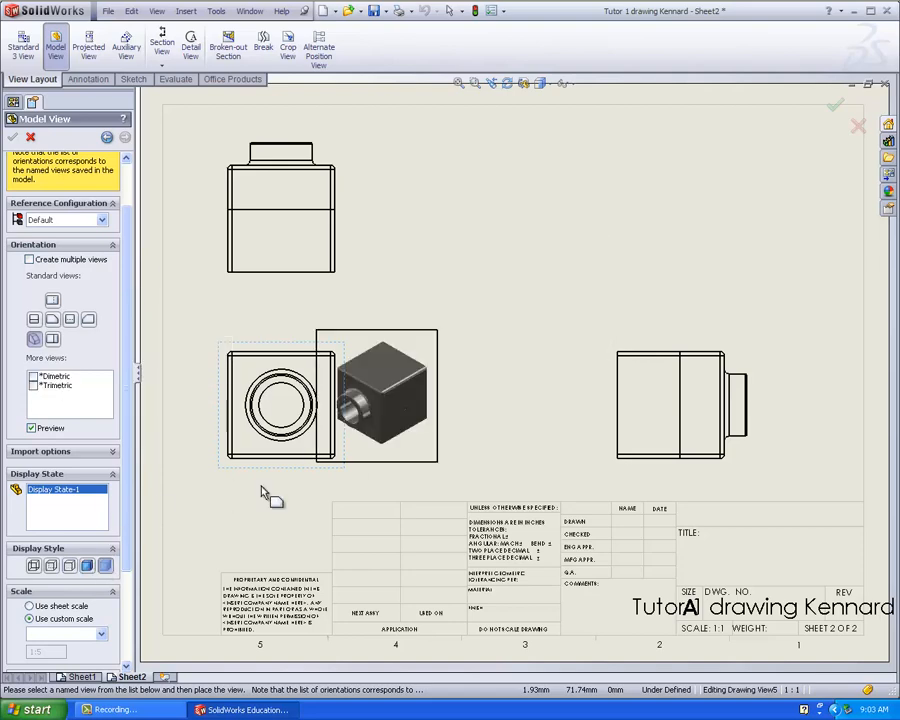
scroll(116, 549, "down", 2)
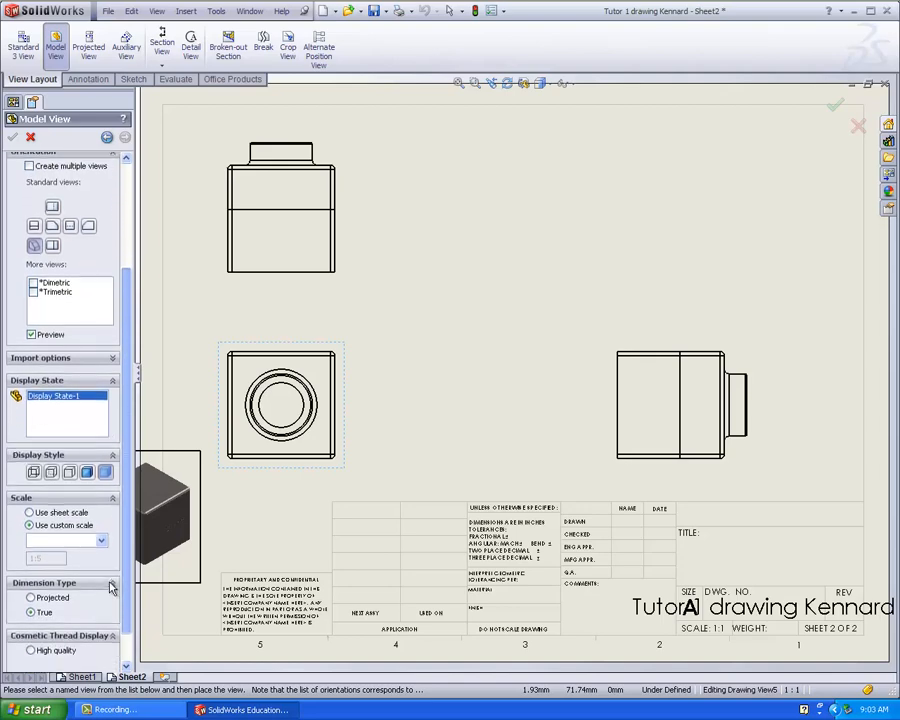
left_click(100, 537)
left_click(52, 550)
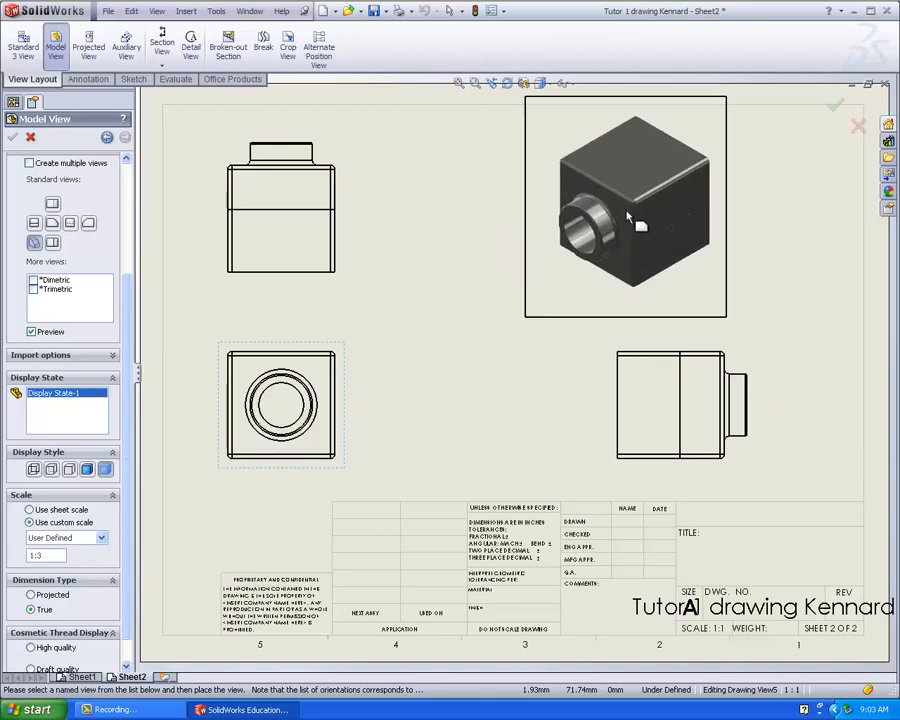
left_click(650, 226)
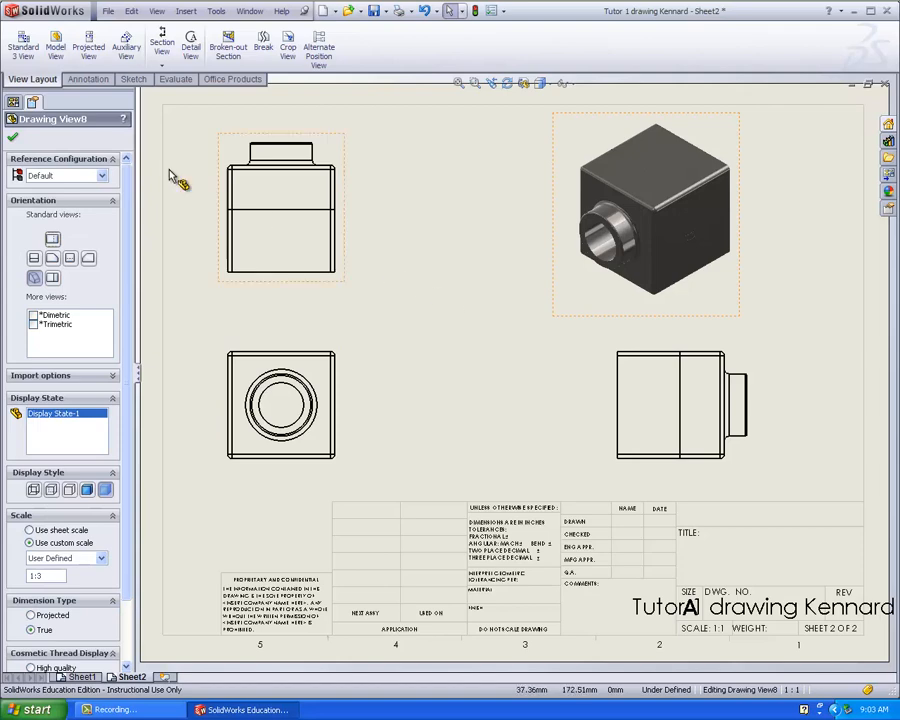
left_click(12, 140)
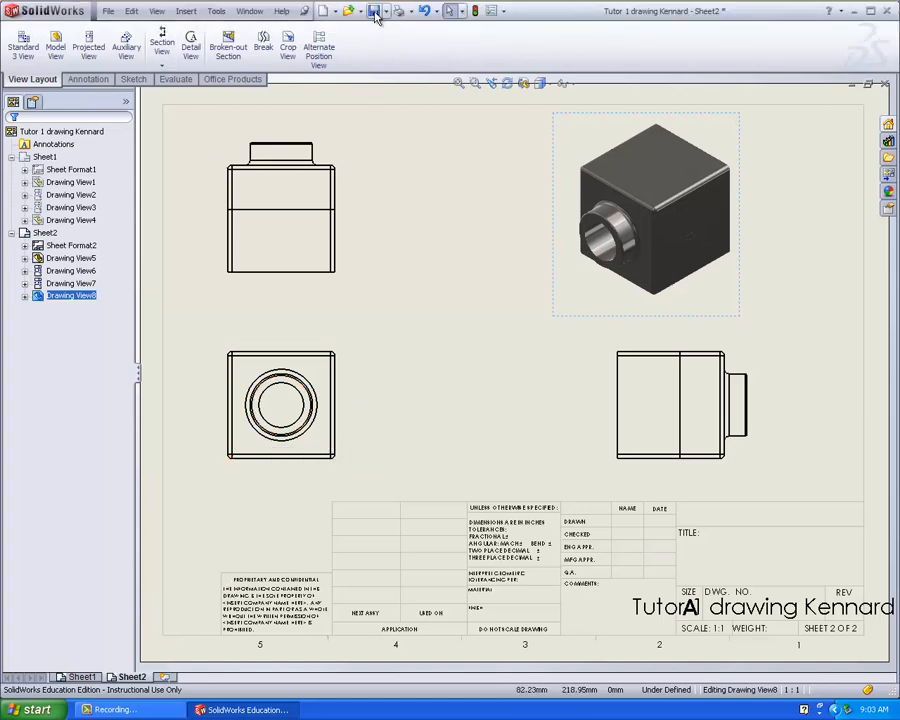
Step: Save the drawing and switch to Sheet1
left_click(375, 13)
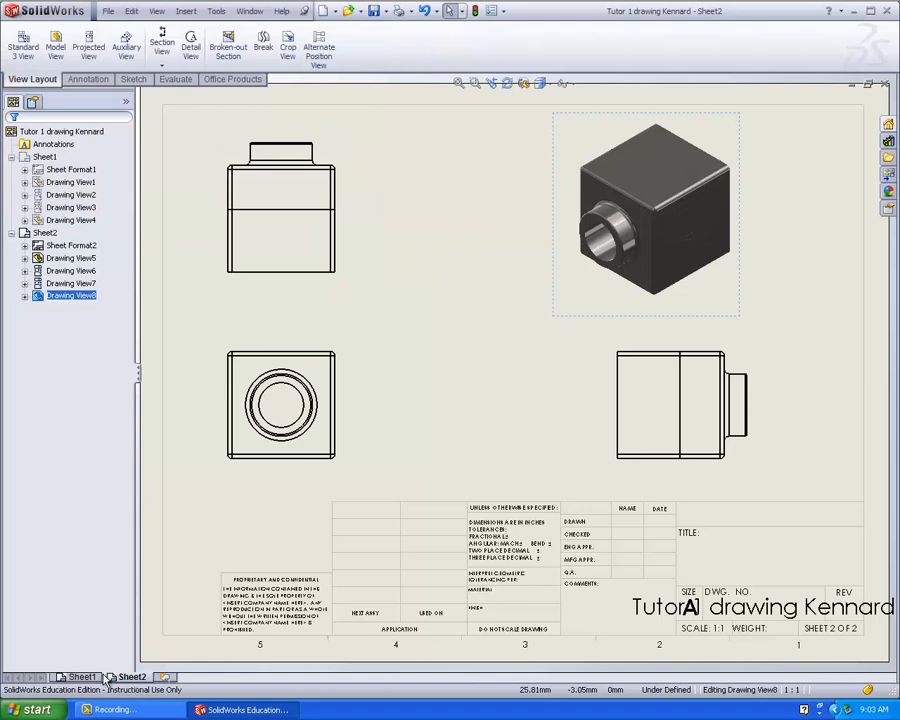
left_click(72, 677)
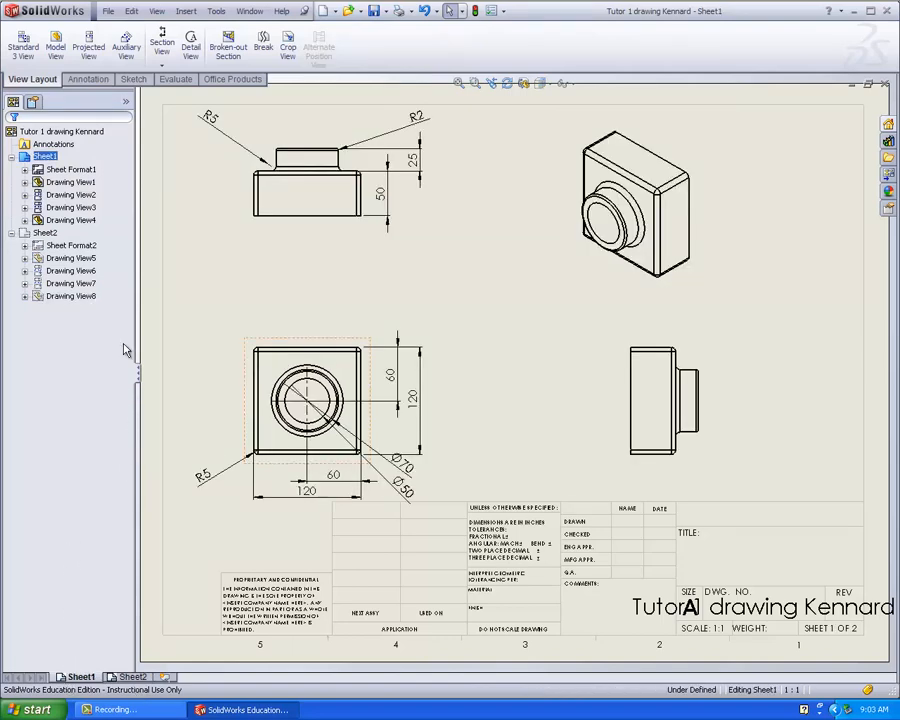
Step: Add a note reading "Tutor 1" directly on Sheet1, under TITLE in the title block
left_click(89, 80)
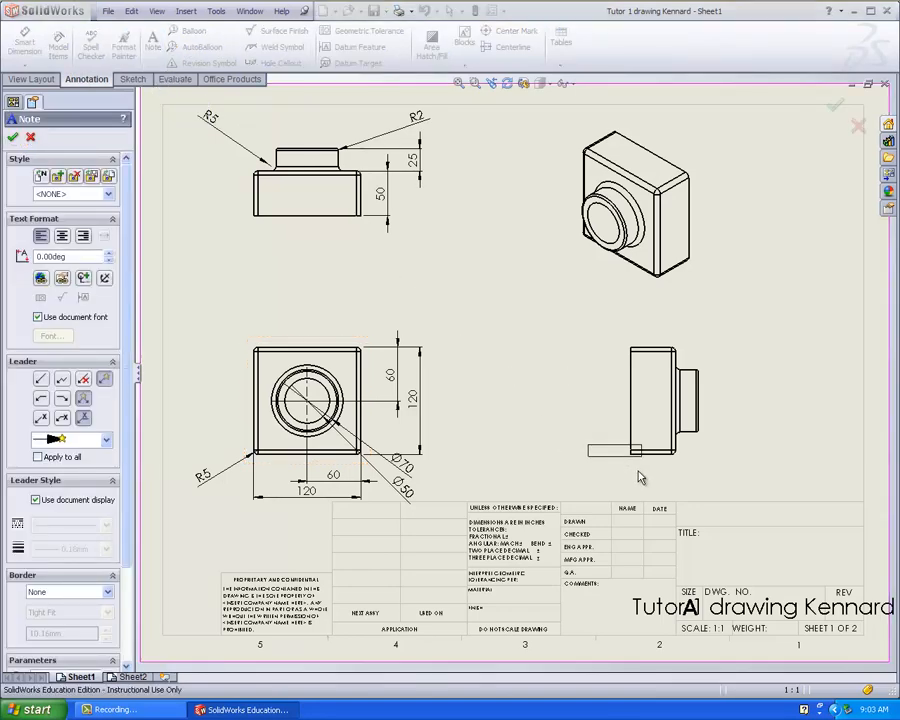
left_click(686, 555)
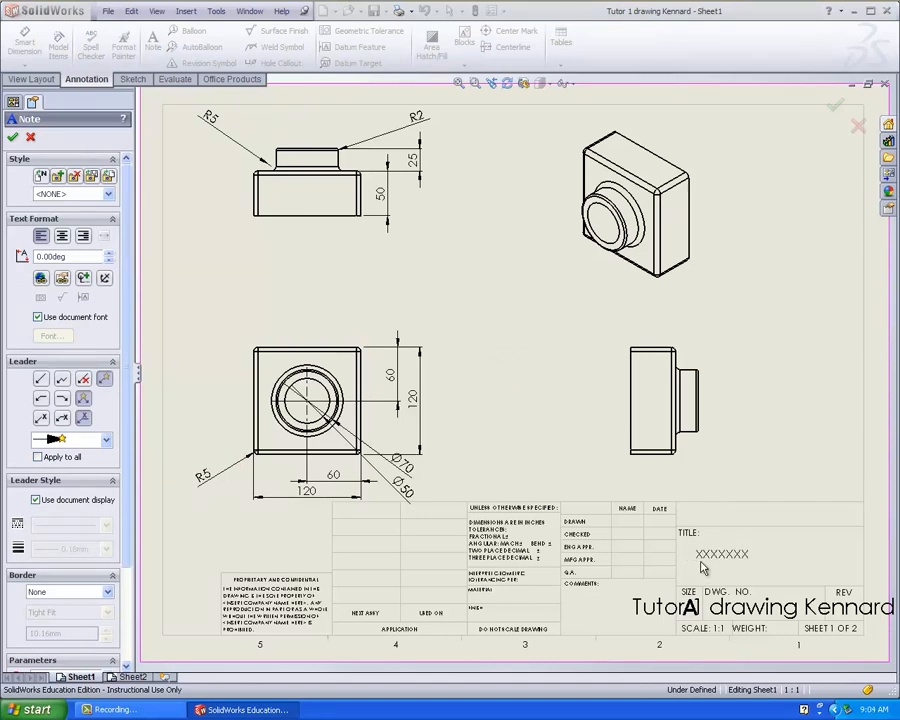
left_click(690, 552)
type("T")
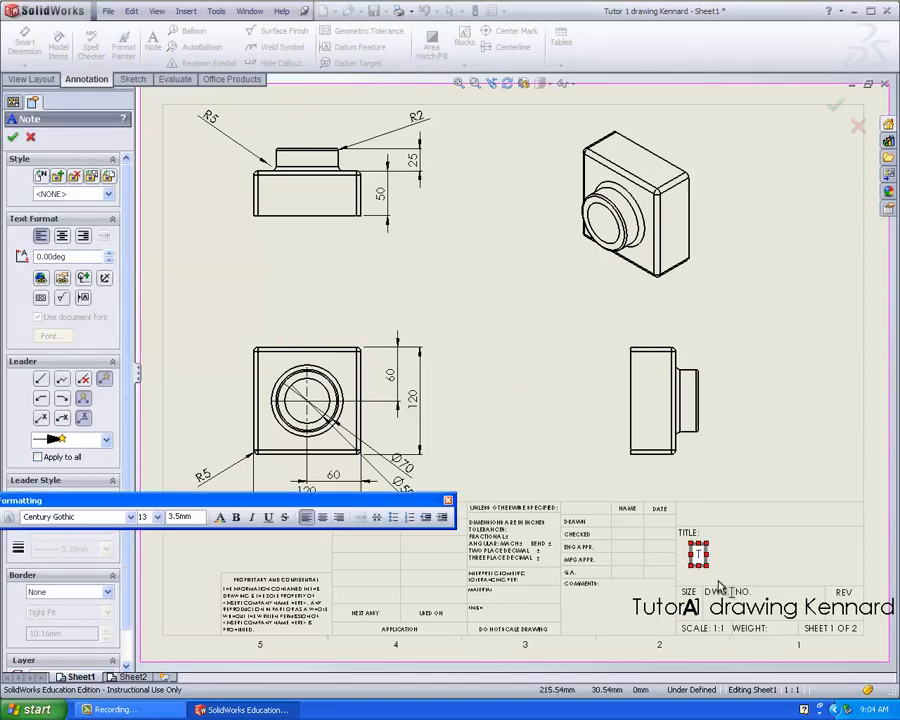
type("utor")
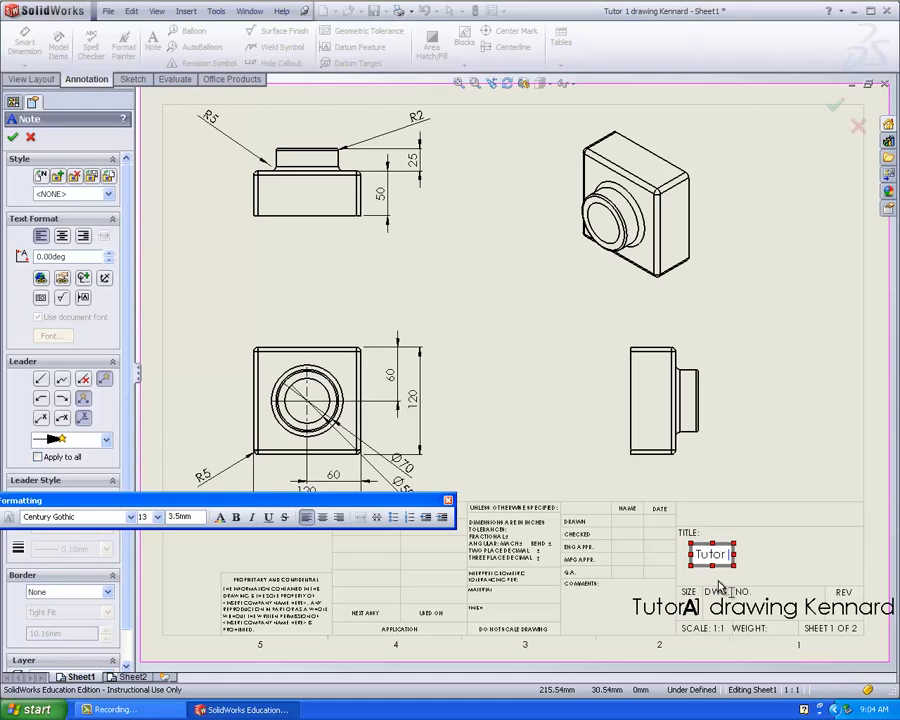
type(" 1")
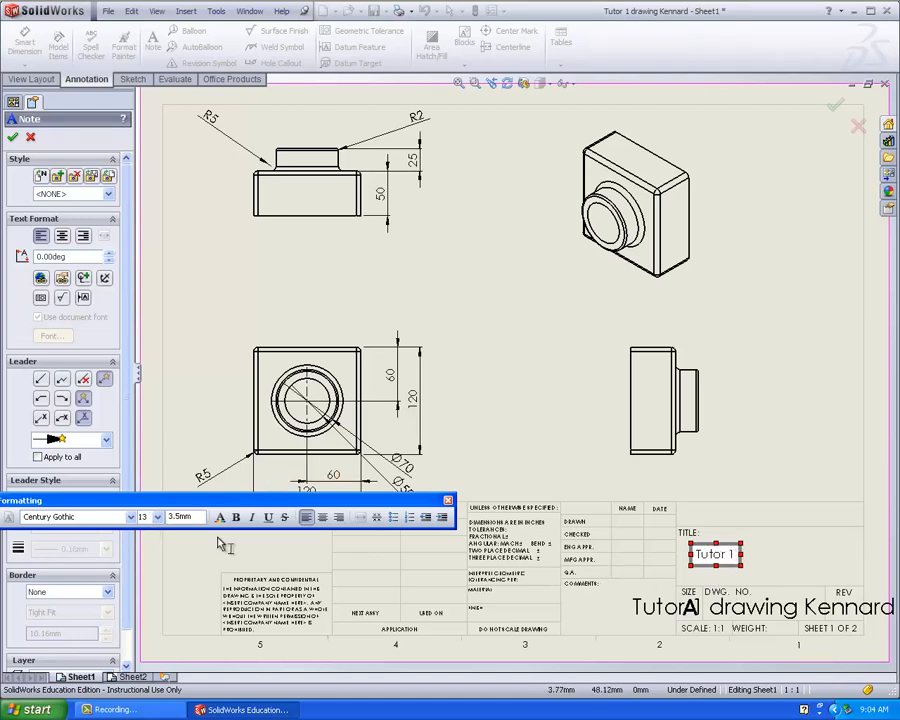
left_click(11, 138)
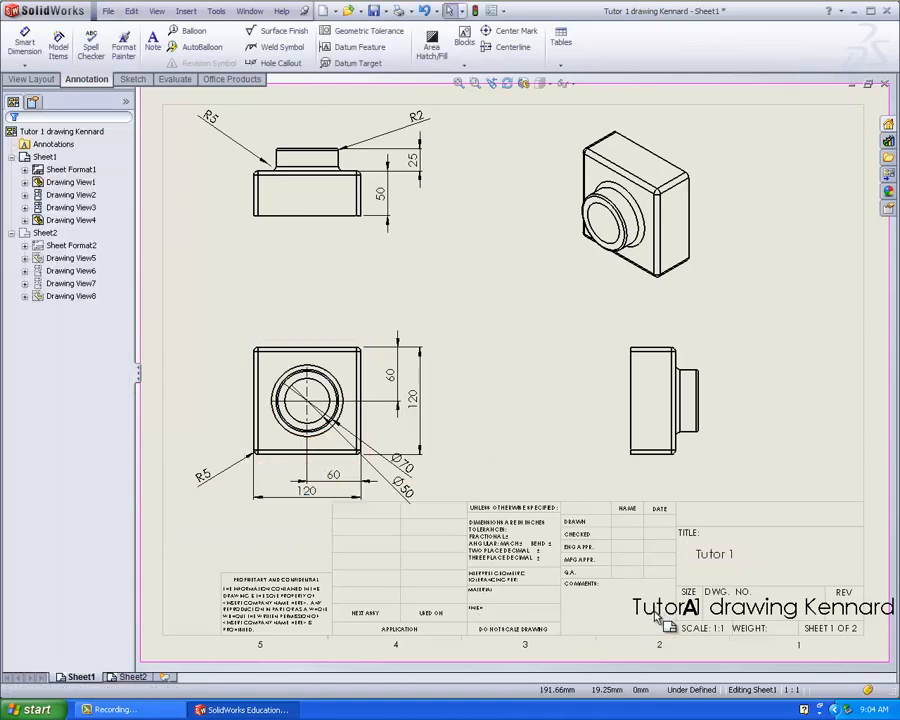
Step: Edit Sheet1's sheet format and delete the oversized file name text from the DWG. NO. field
left_click(660, 615)
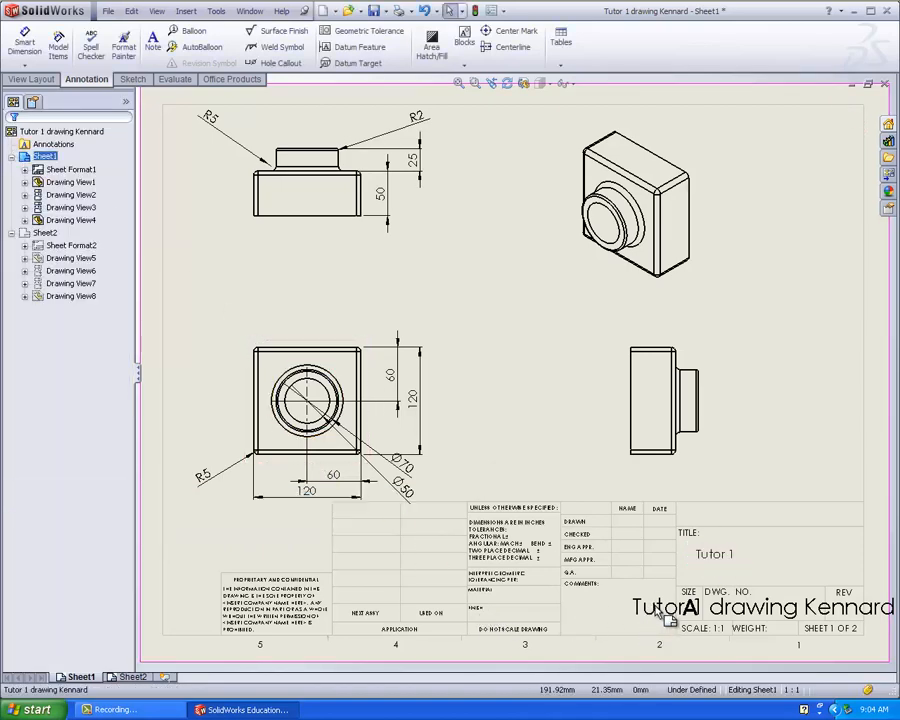
right_click(473, 335)
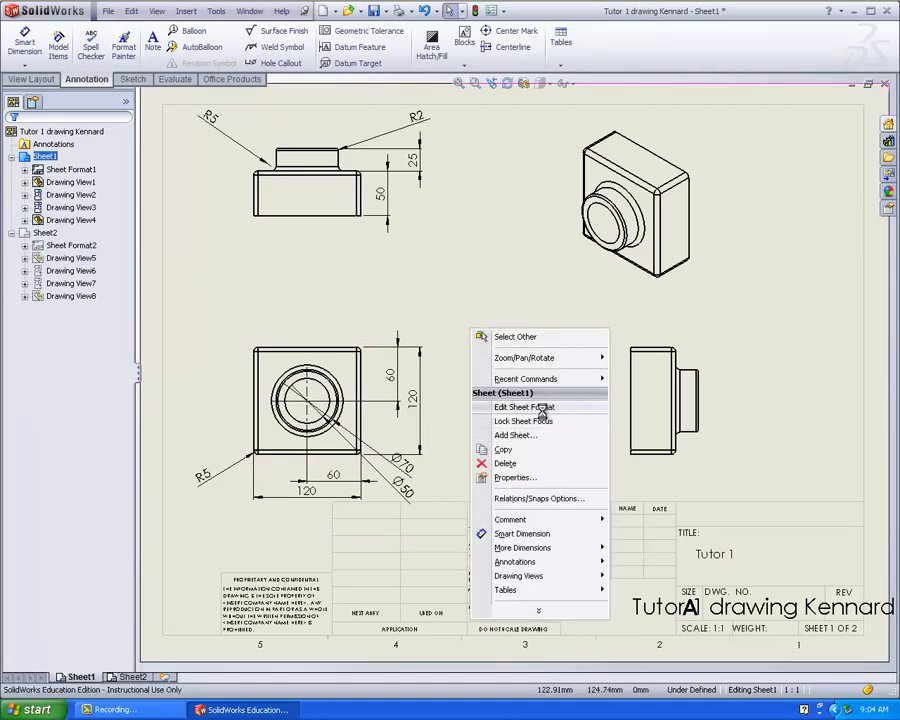
left_click(528, 407)
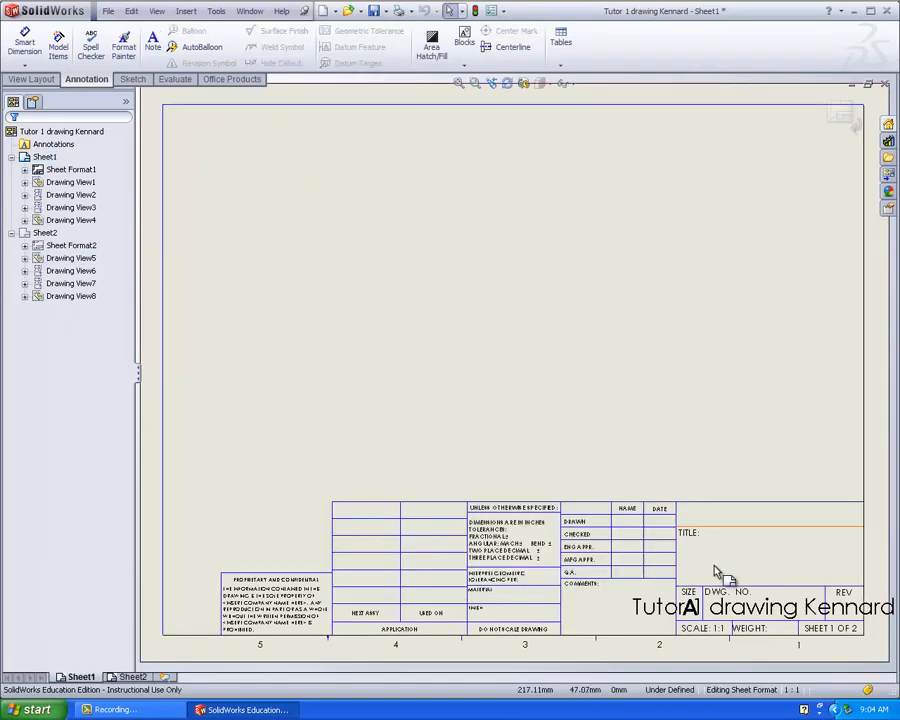
left_click(743, 612)
key("Delete")
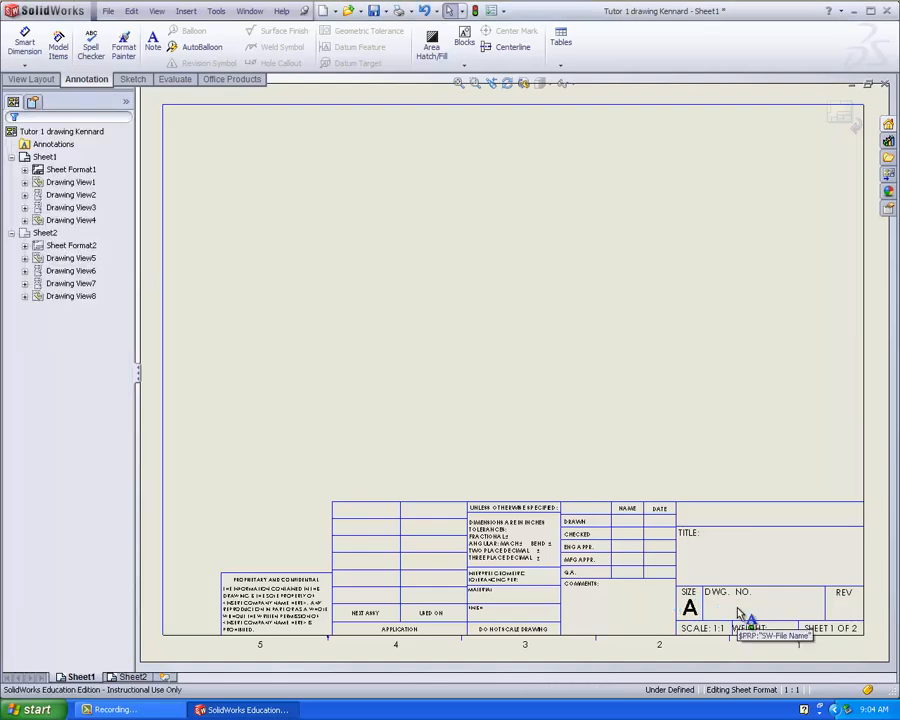
Step: Add a note reading "Tutor 1" under TITLE in Sheet1's sheet format
right_click(729, 567)
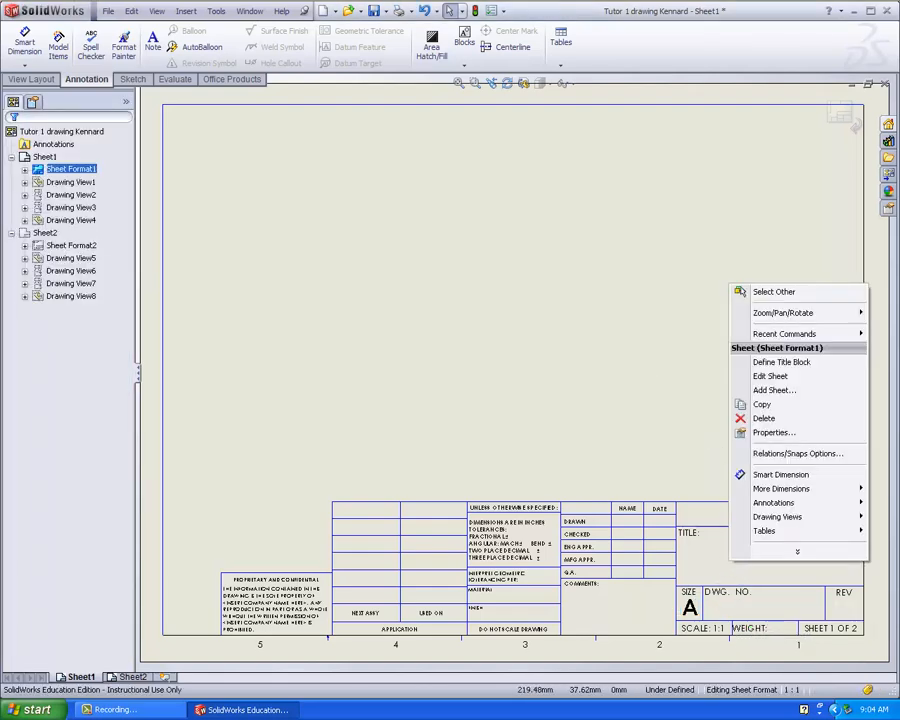
left_click(150, 55)
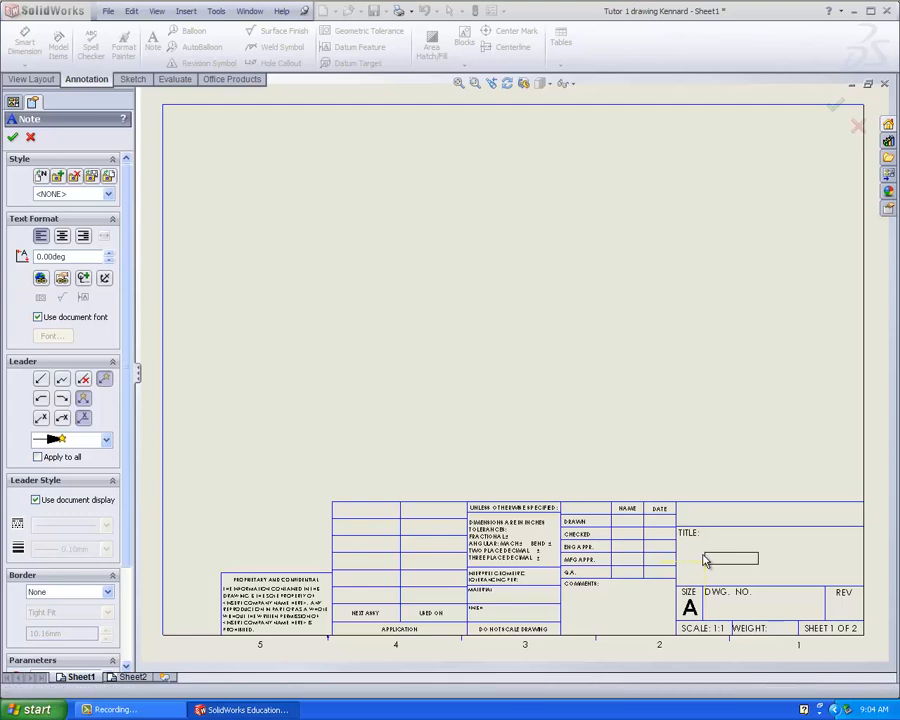
left_click(704, 558)
type("T")
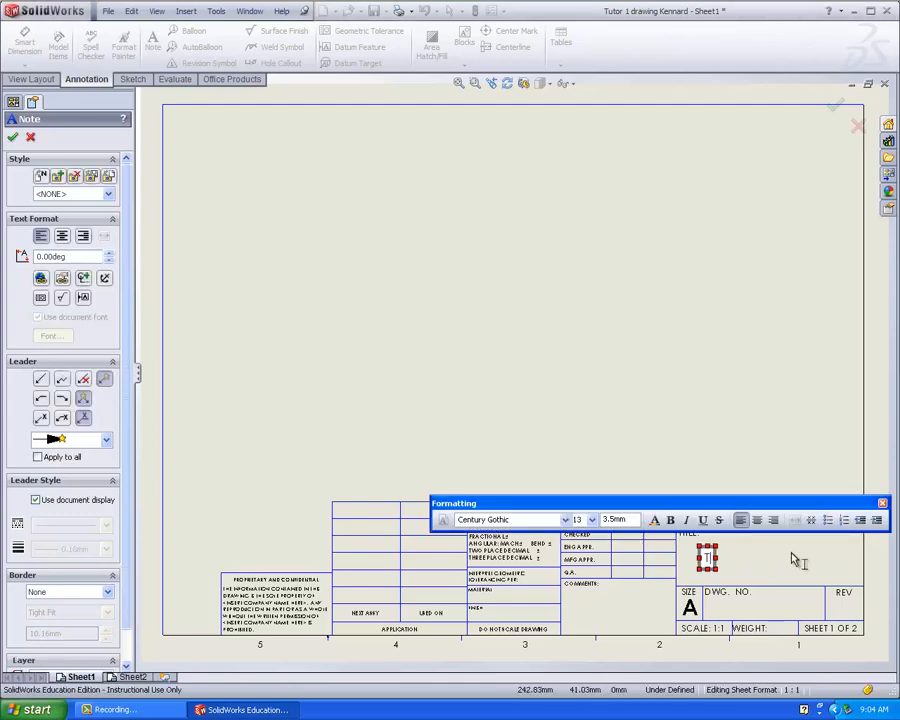
type("utor")
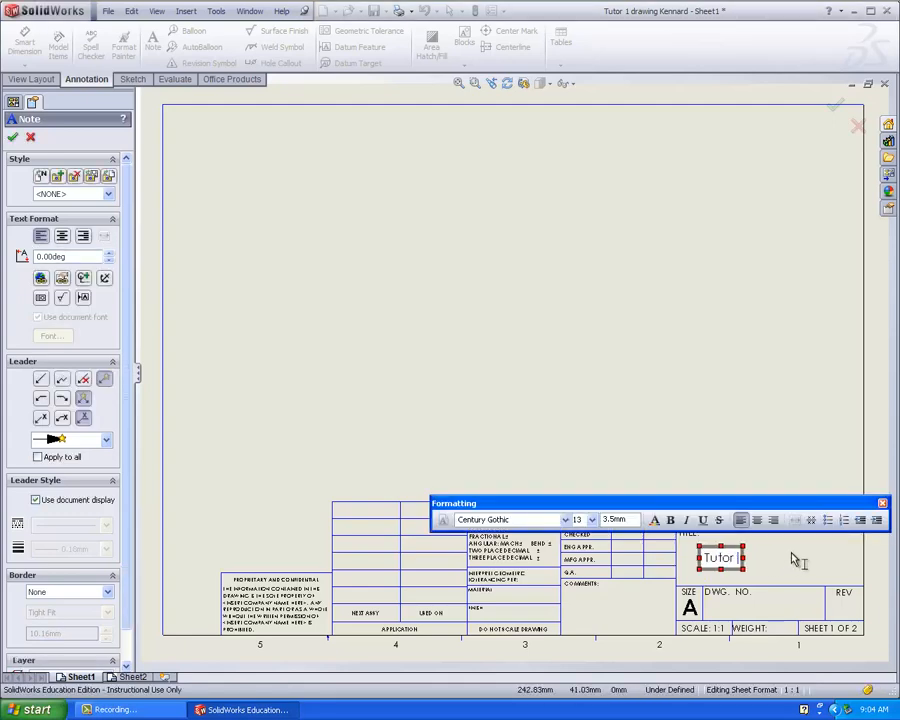
type(" 1")
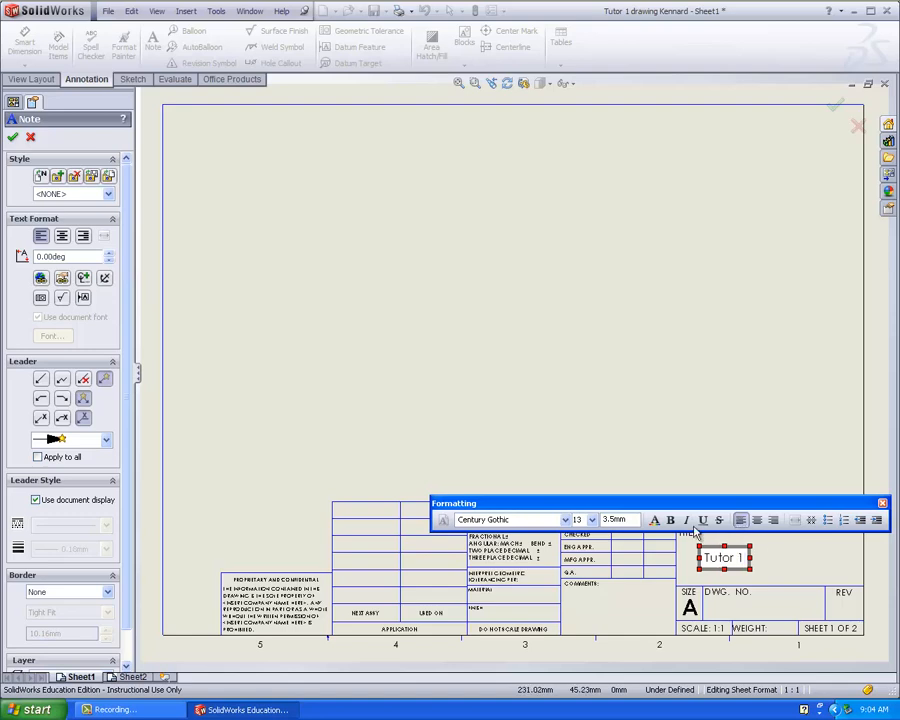
left_click(13, 137)
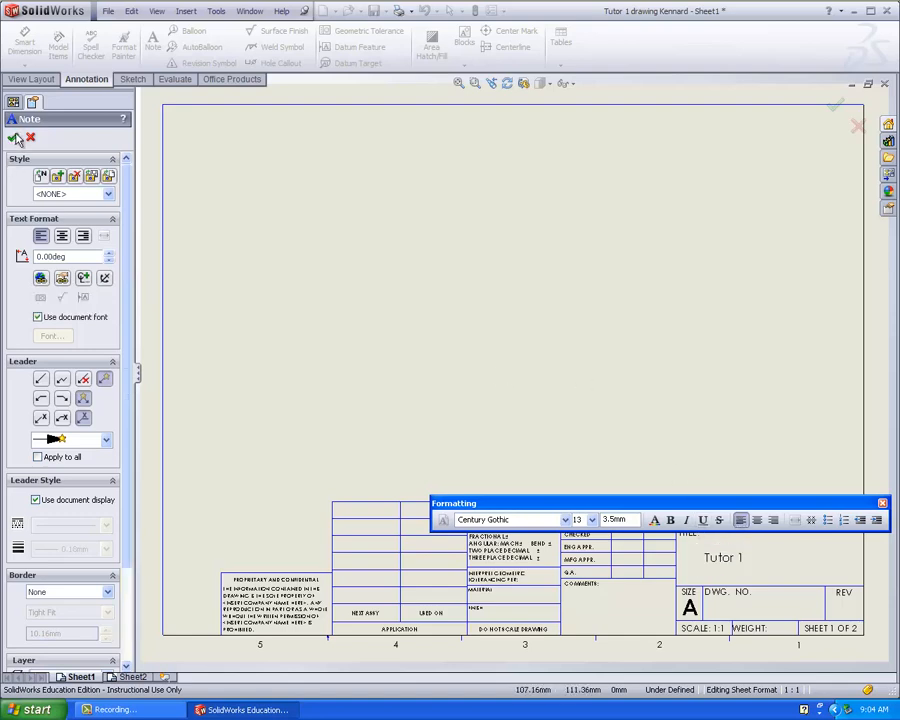
Step: Add a note with the drafter's name under COMMENTS in the title block and return to editing the sheet
left_click(152, 42)
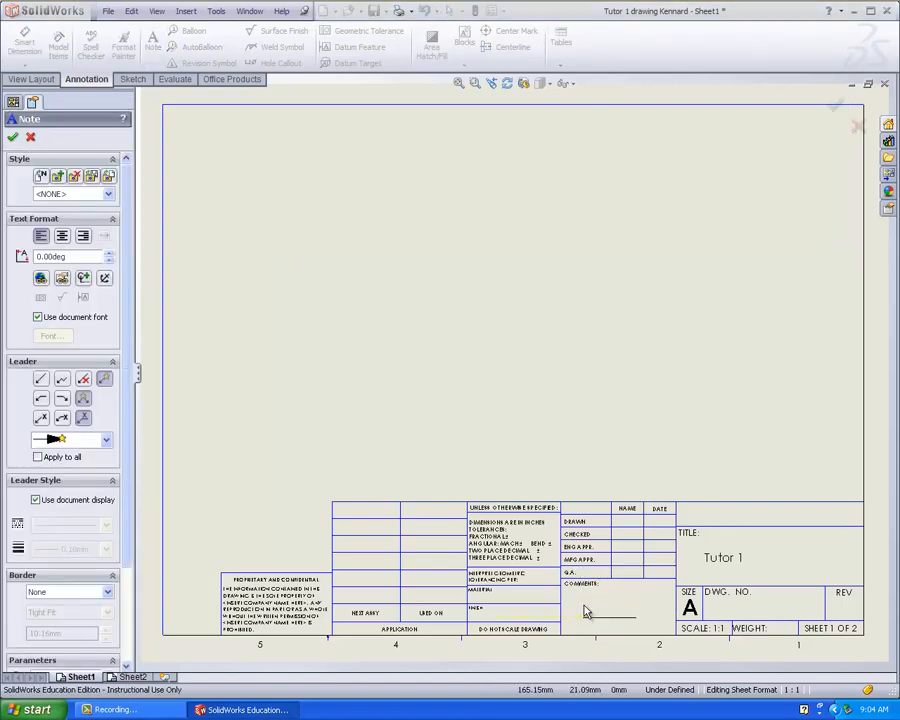
left_click(590, 607)
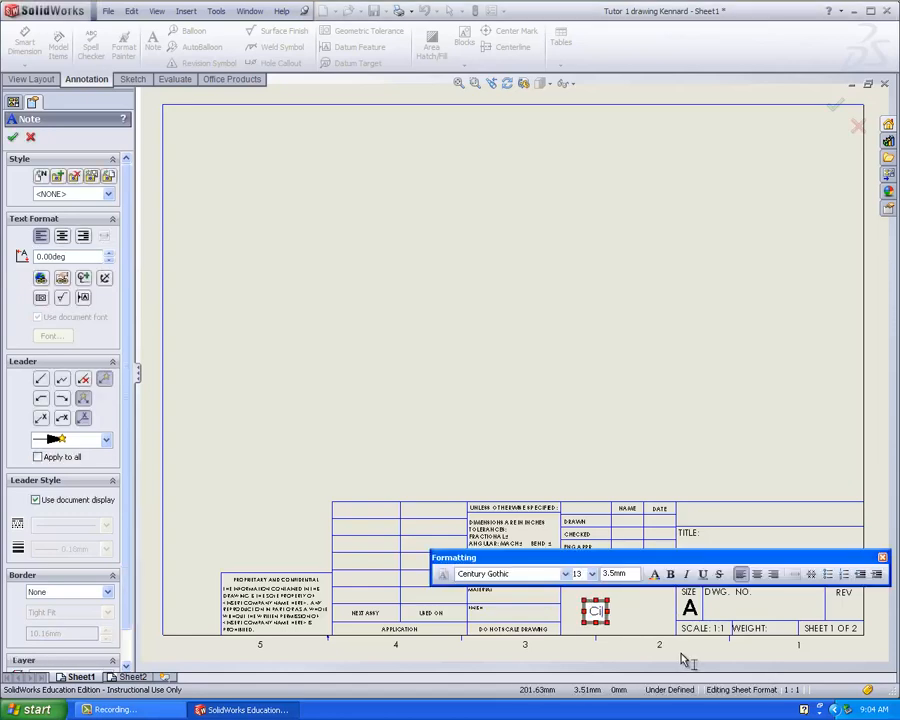
type("onnor K")
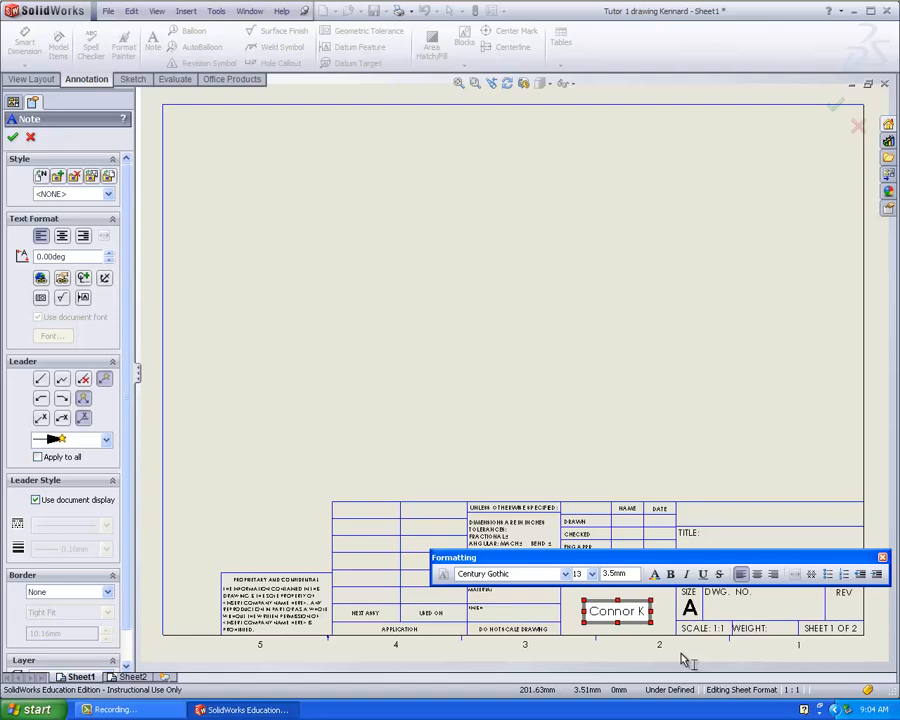
left_click(12, 137)
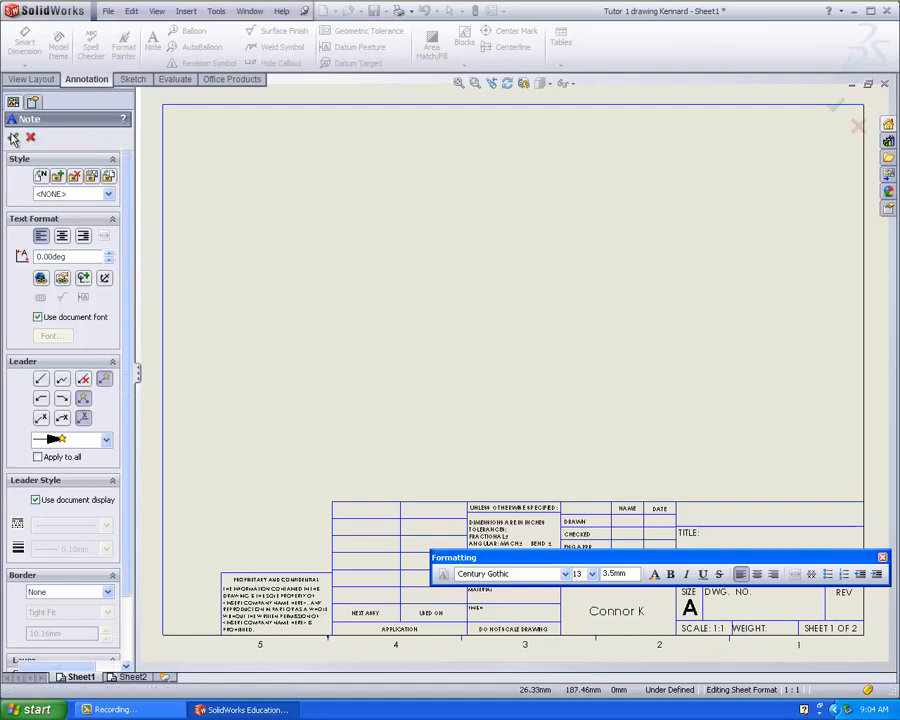
right_click(450, 258)
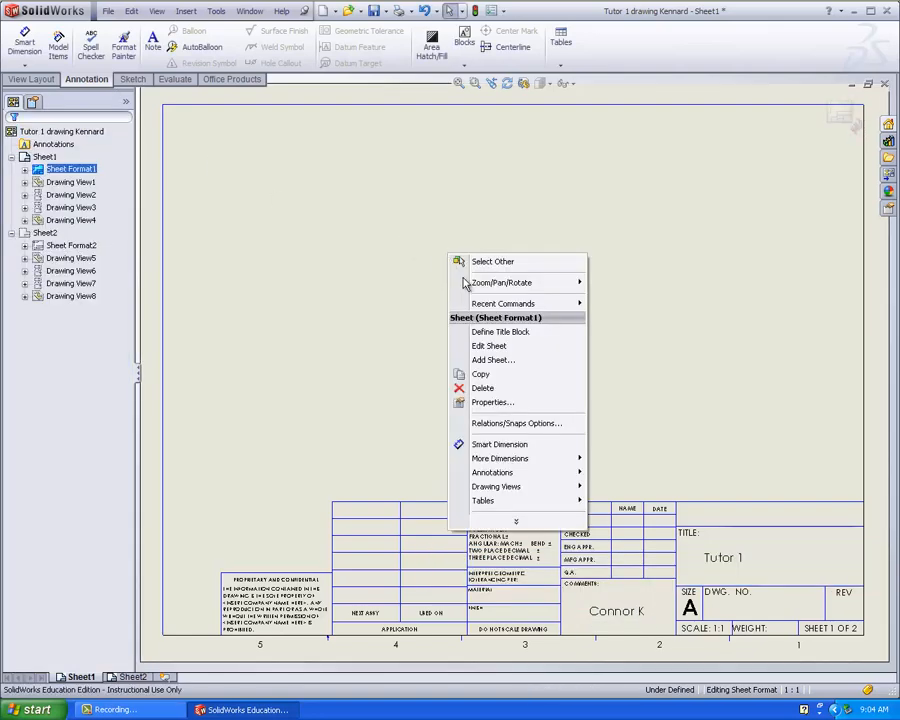
left_click(506, 347)
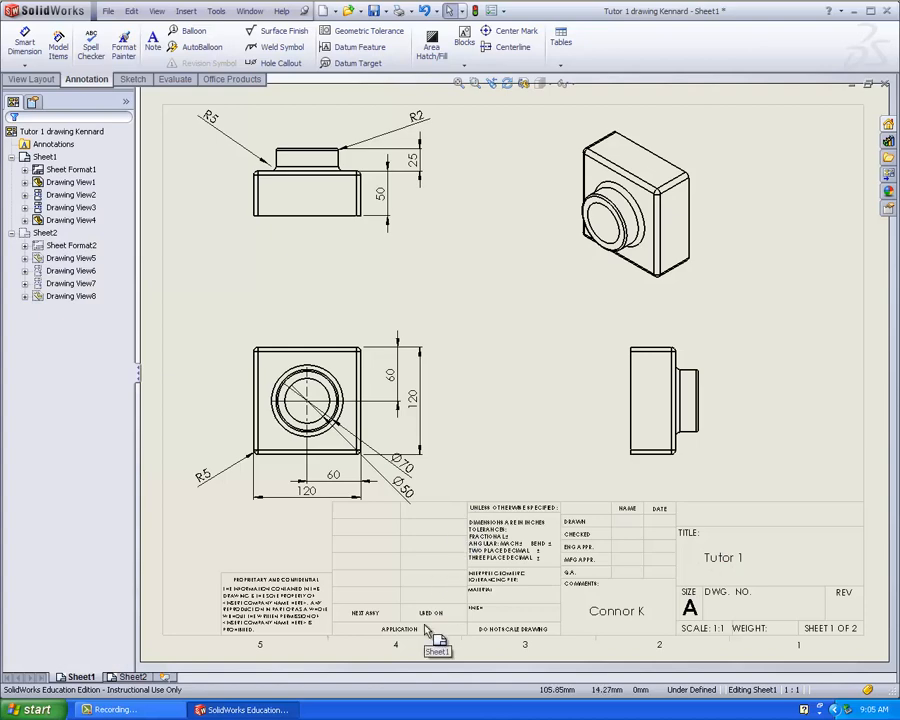
Step: Edit Sheet2's sheet format and delete the oversized file name text from the DWG. NO. field
left_click(121, 679)
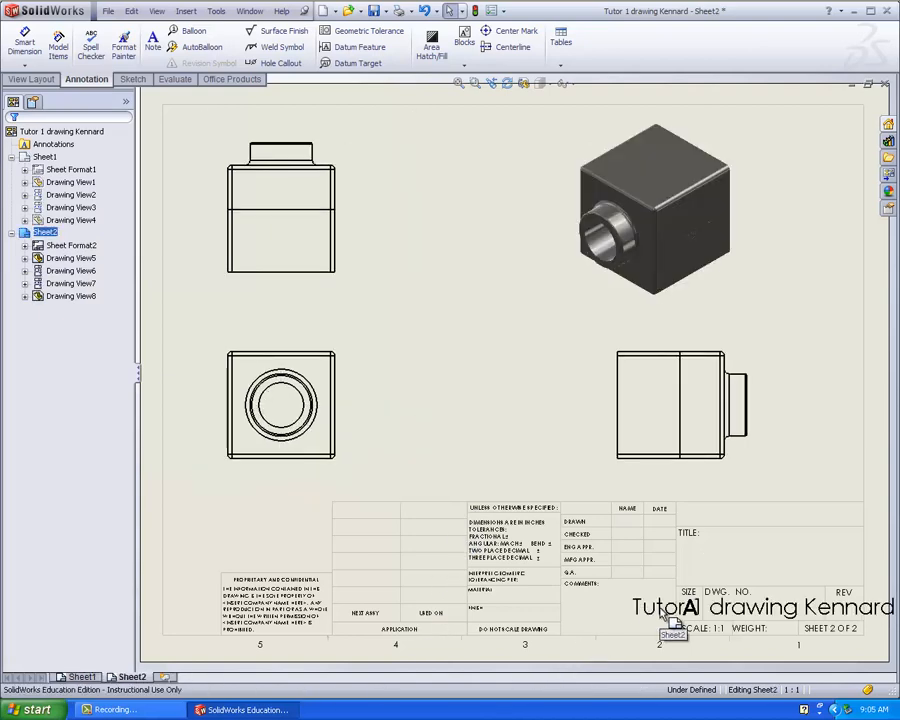
right_click(667, 632)
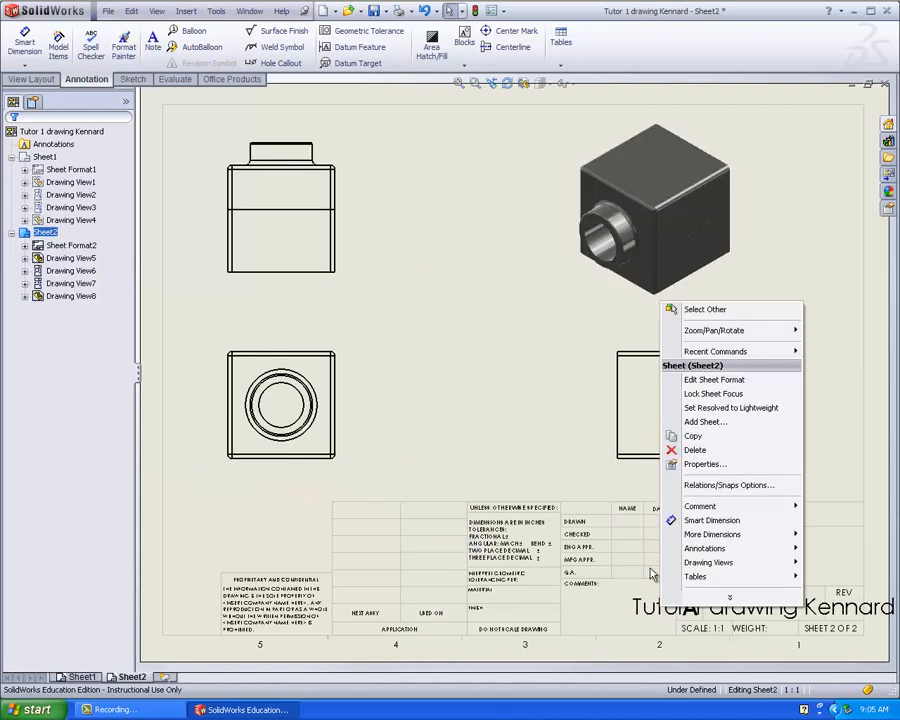
left_click(700, 379)
left_click(759, 611)
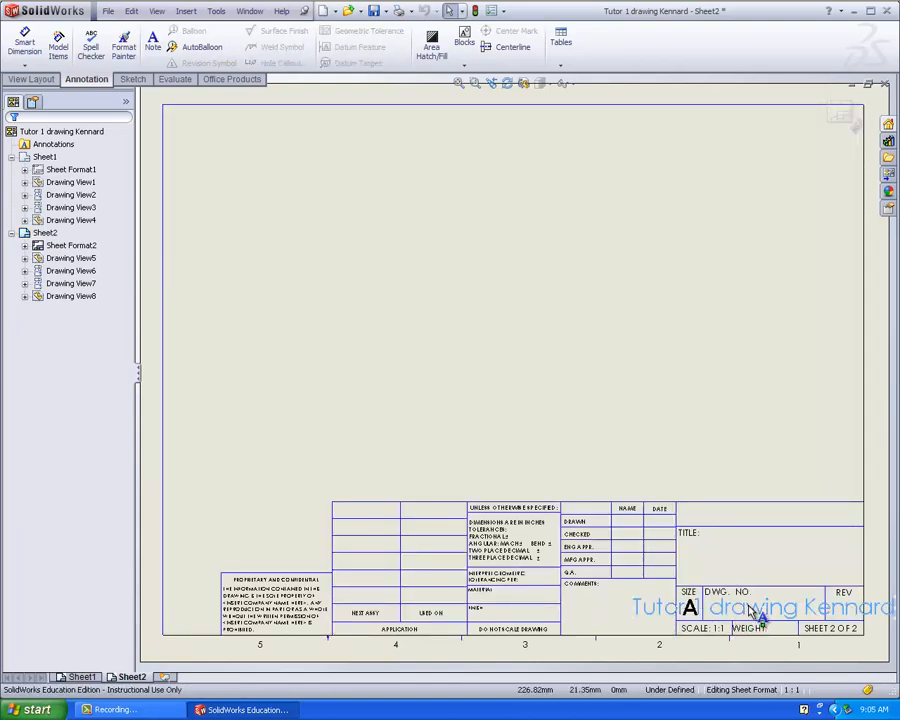
key("Delete")
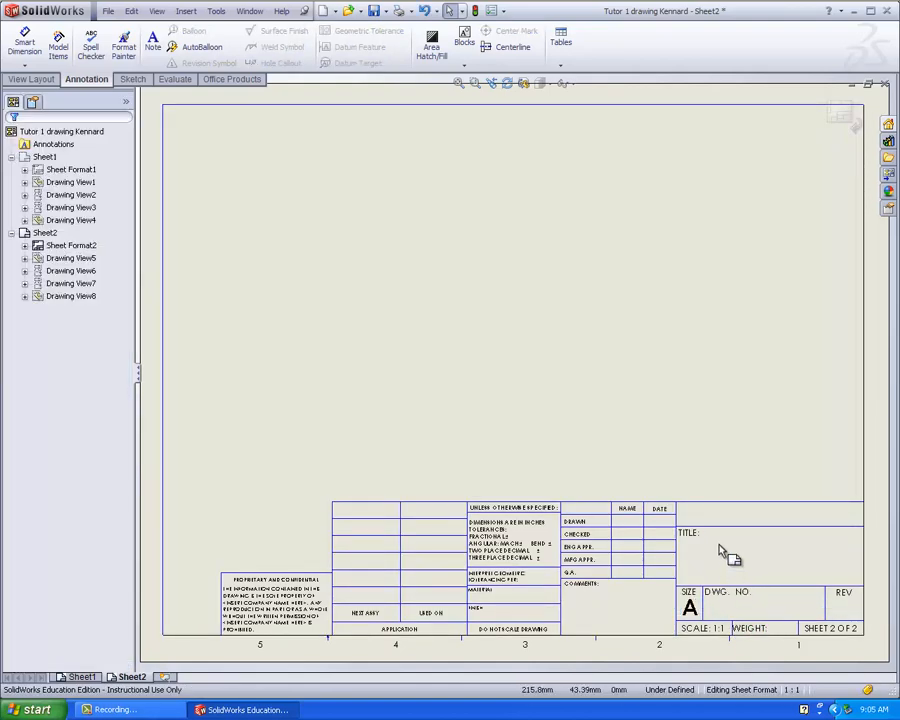
Step: Add a note reading "Tutor Assembly" under TITLE in Sheet2's sheet format
right_click(715, 553)
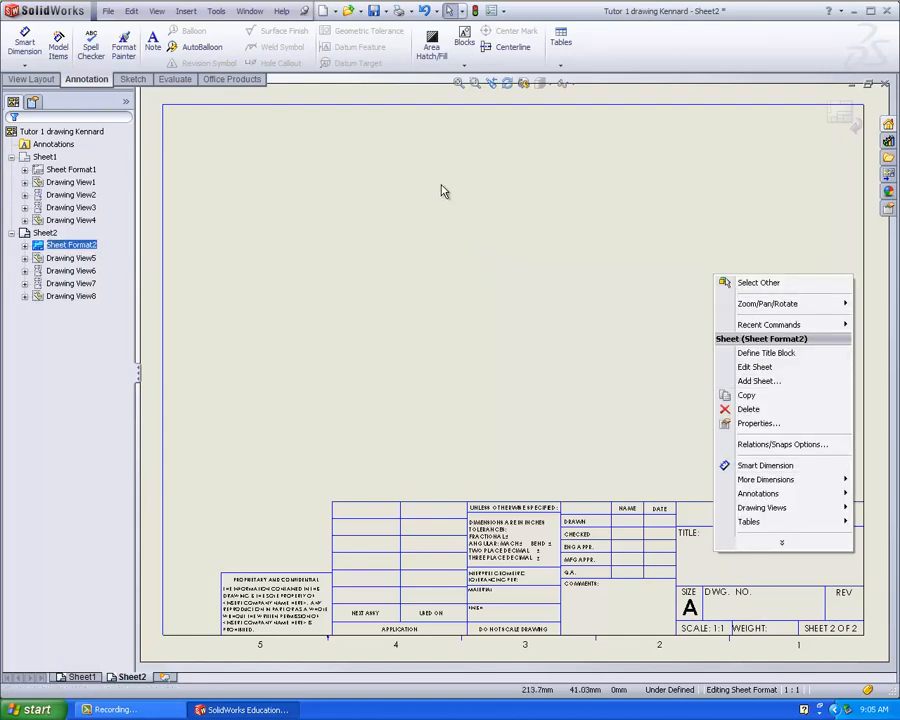
left_click(151, 47)
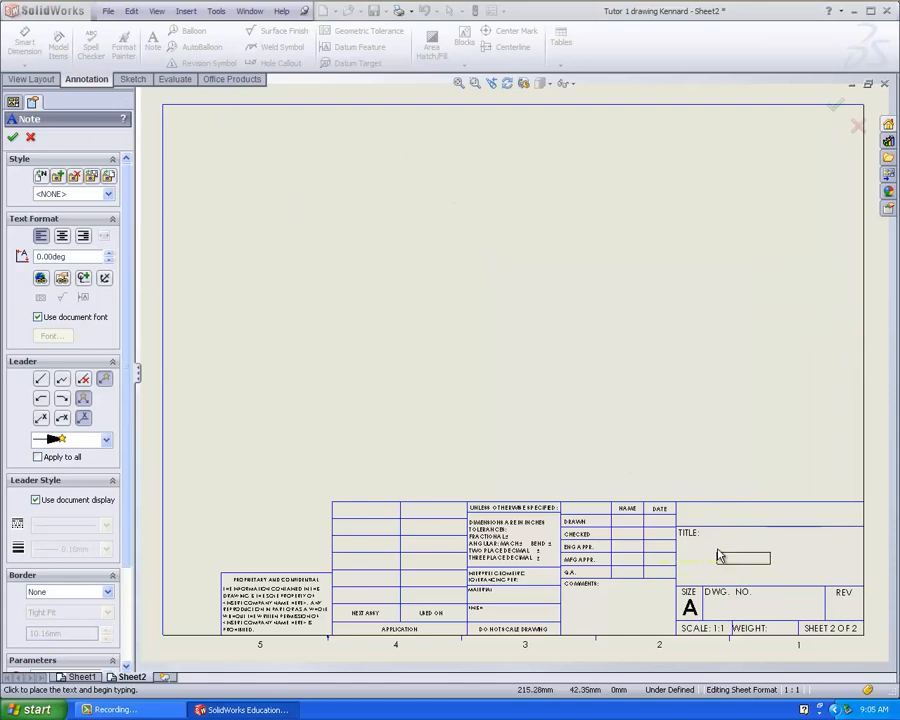
left_click(719, 555)
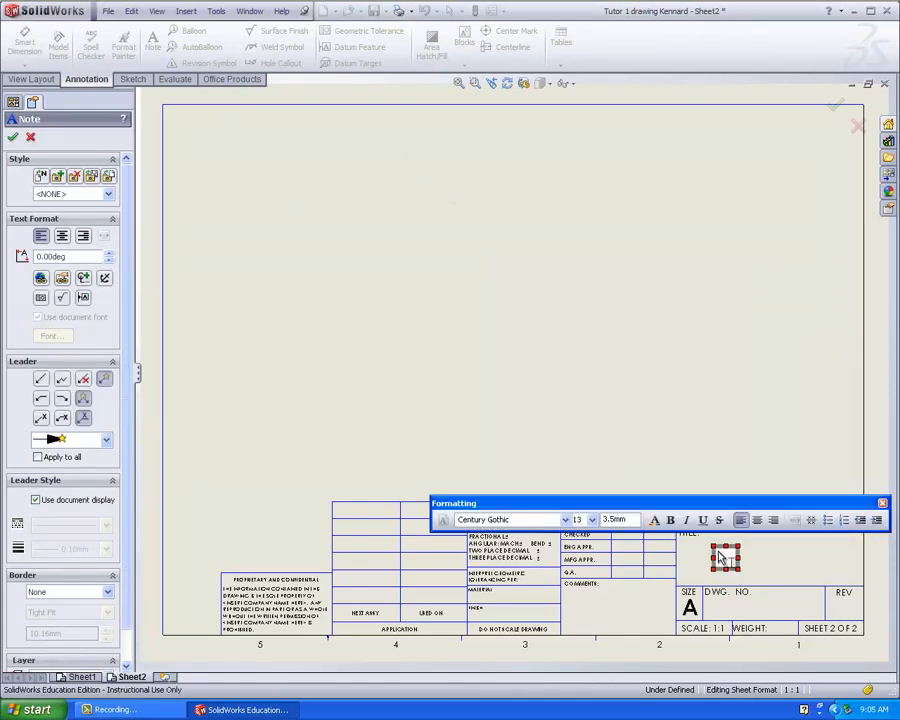
type("Tutor")
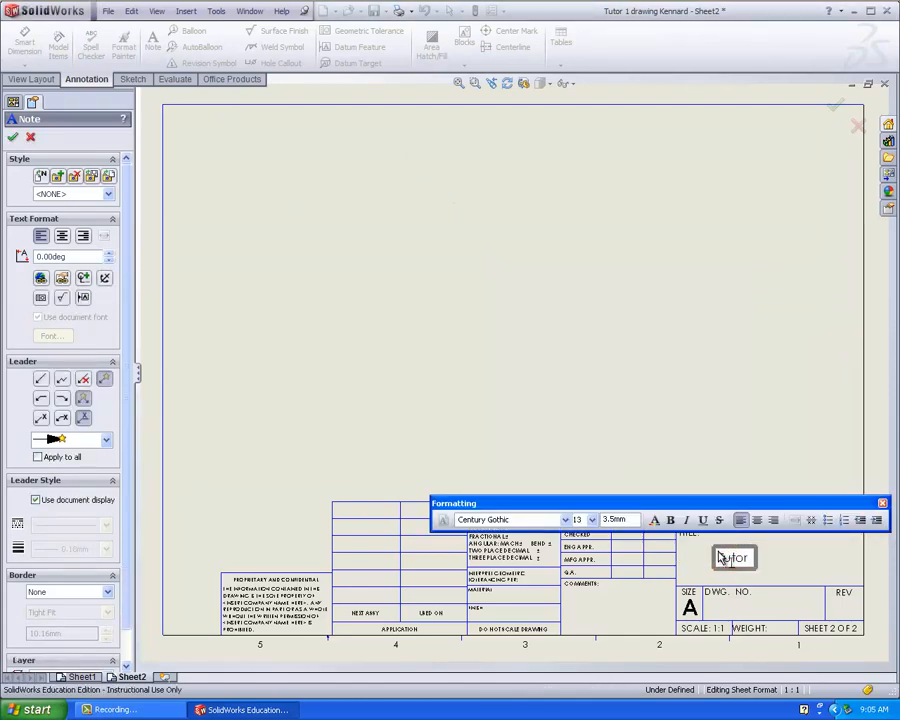
type(" Assrem")
key("BackSpace")
key("BackSpace")
key("BackSpace")
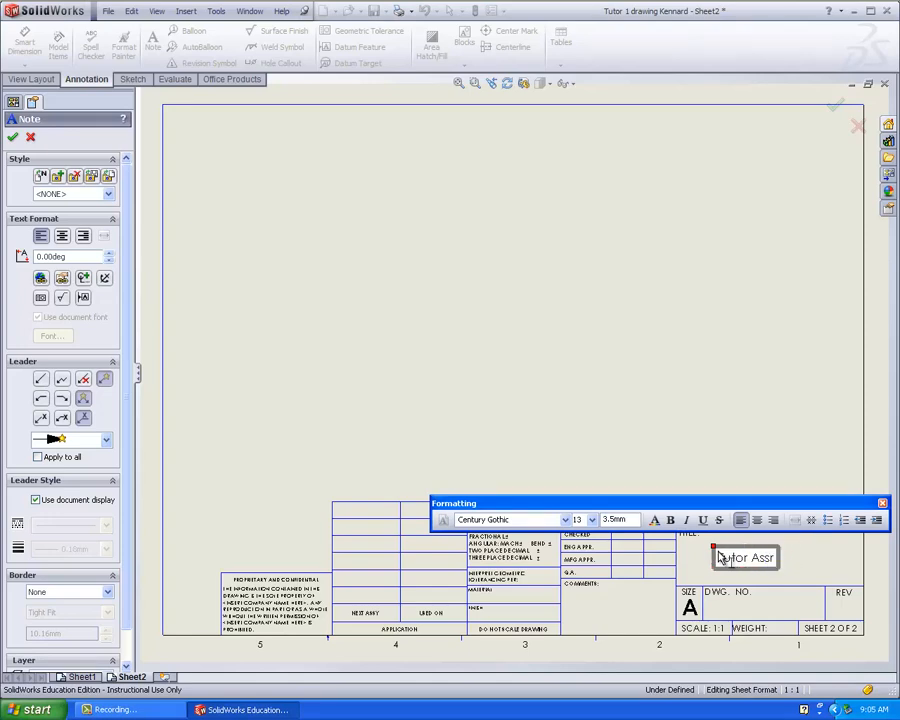
type("embly")
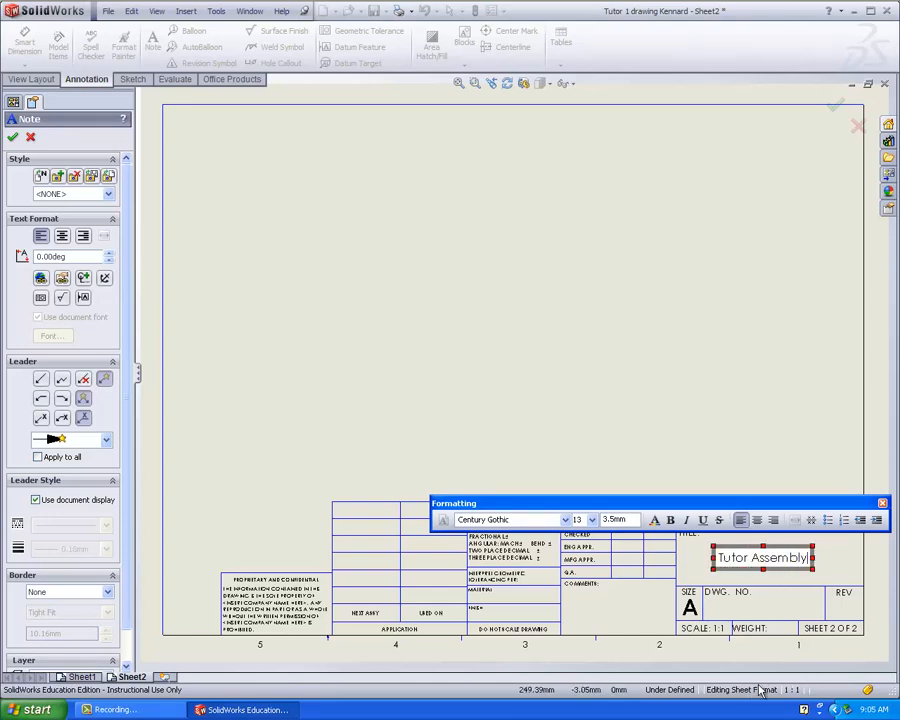
left_click(11, 138)
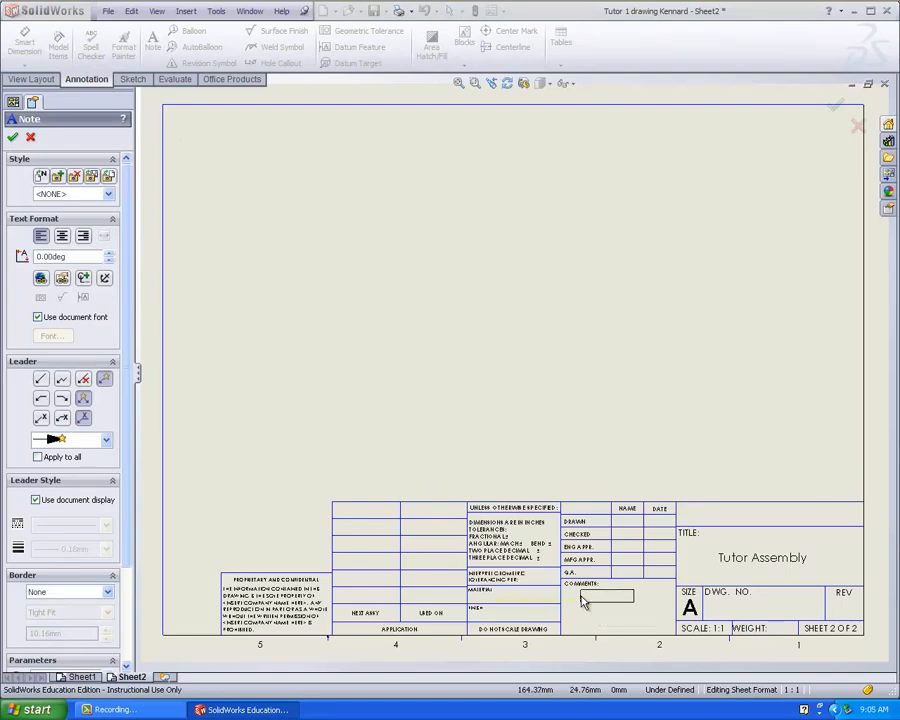
Step: Add a note with the drafter's name under COMMENTS in Sheet2's title block and return to editing the sheet
left_click(588, 600)
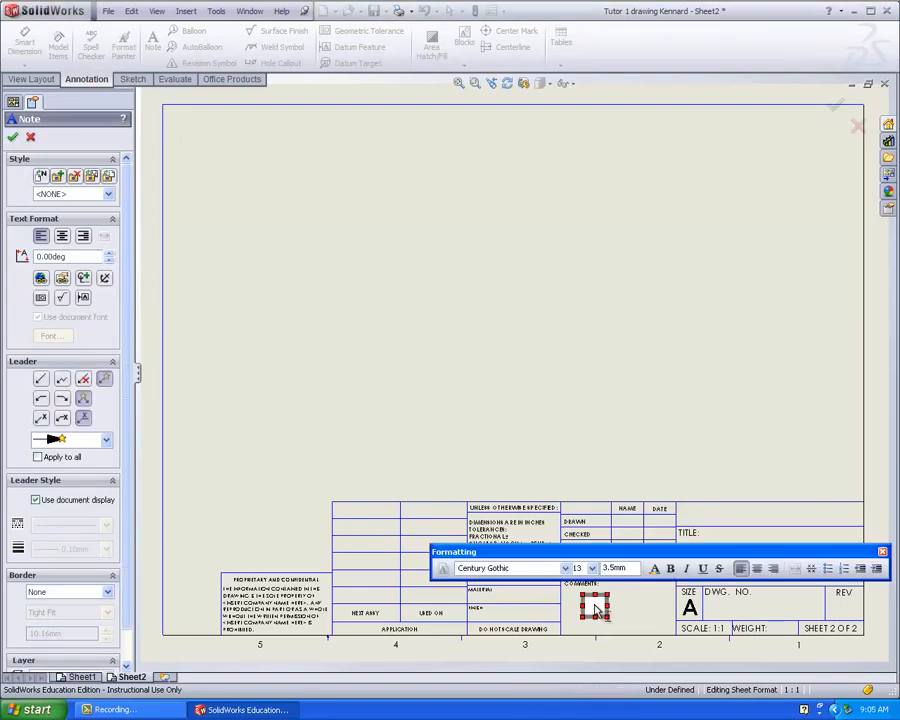
type("Connor K")
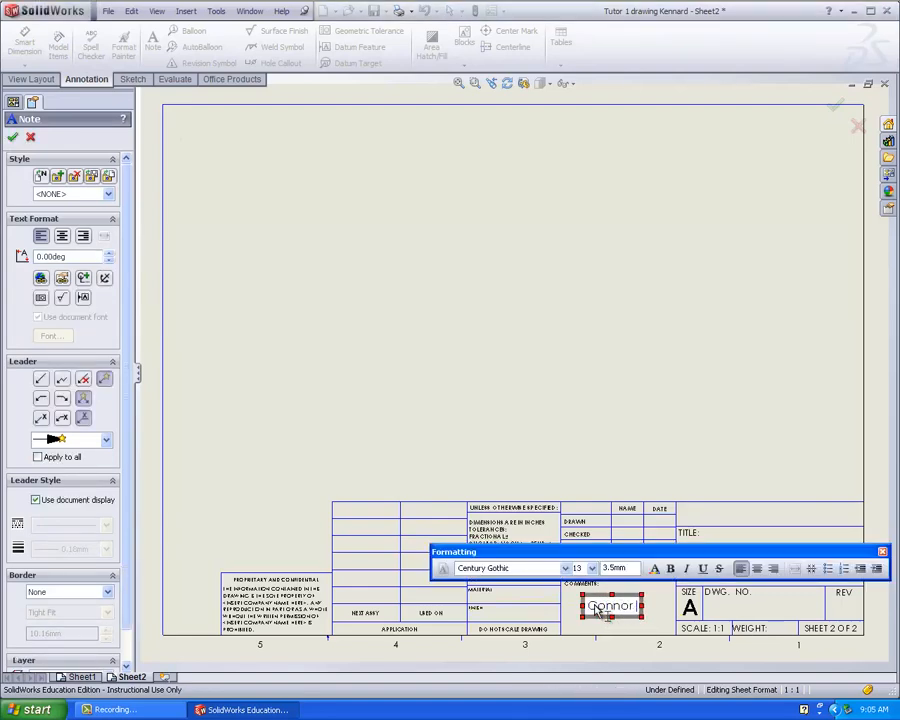
left_click(12, 138)
right_click(424, 337)
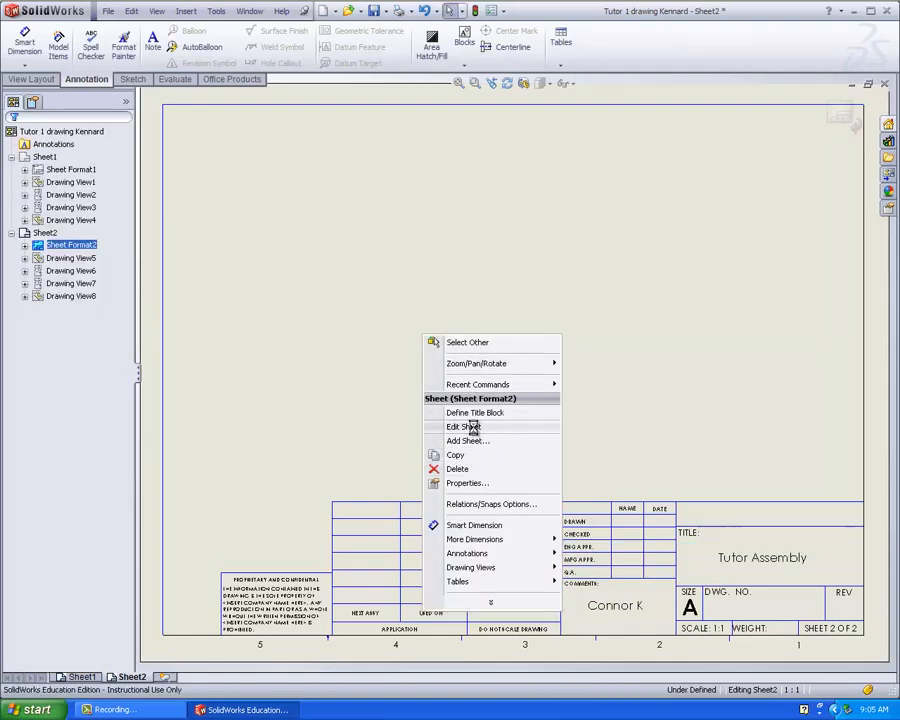
left_click(475, 428)
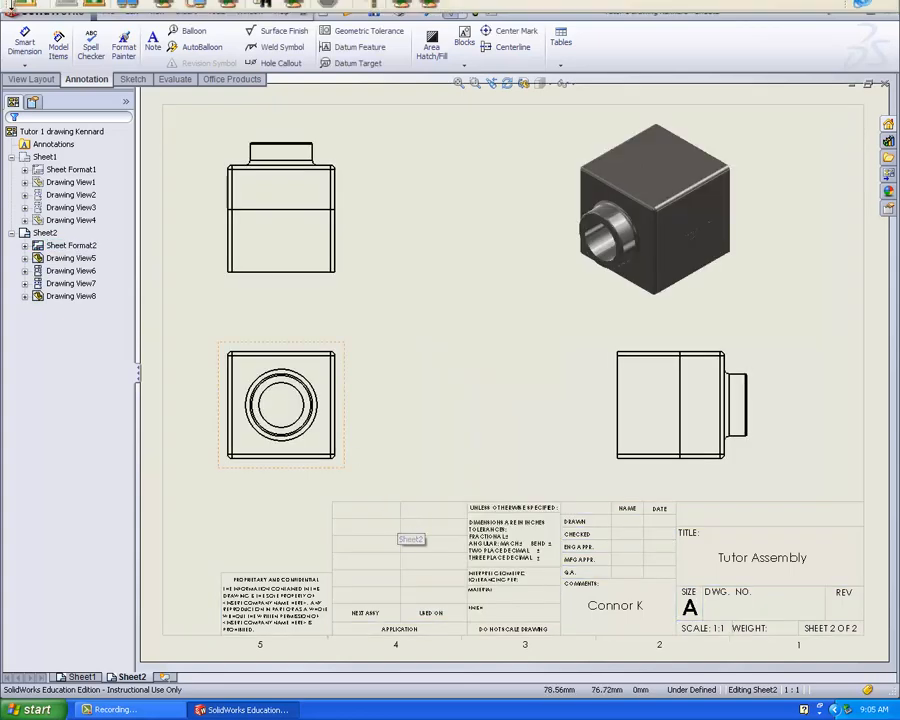
Step: Choose the \\Aqs\HP3005RM216 printer in the print settings for the current sheet and close them without printing
left_click(283, 380)
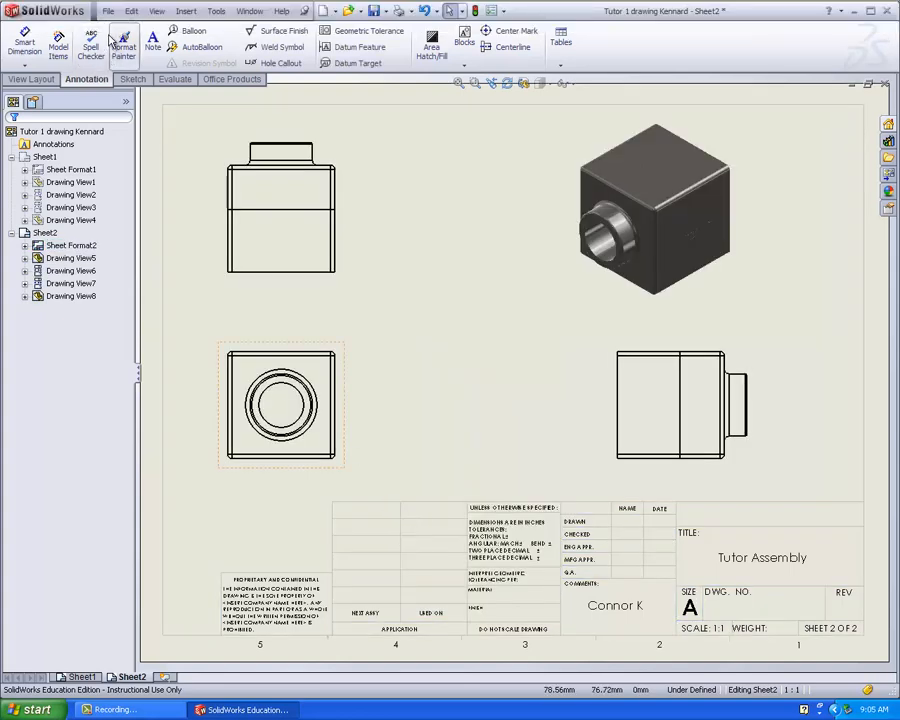
left_click(108, 12)
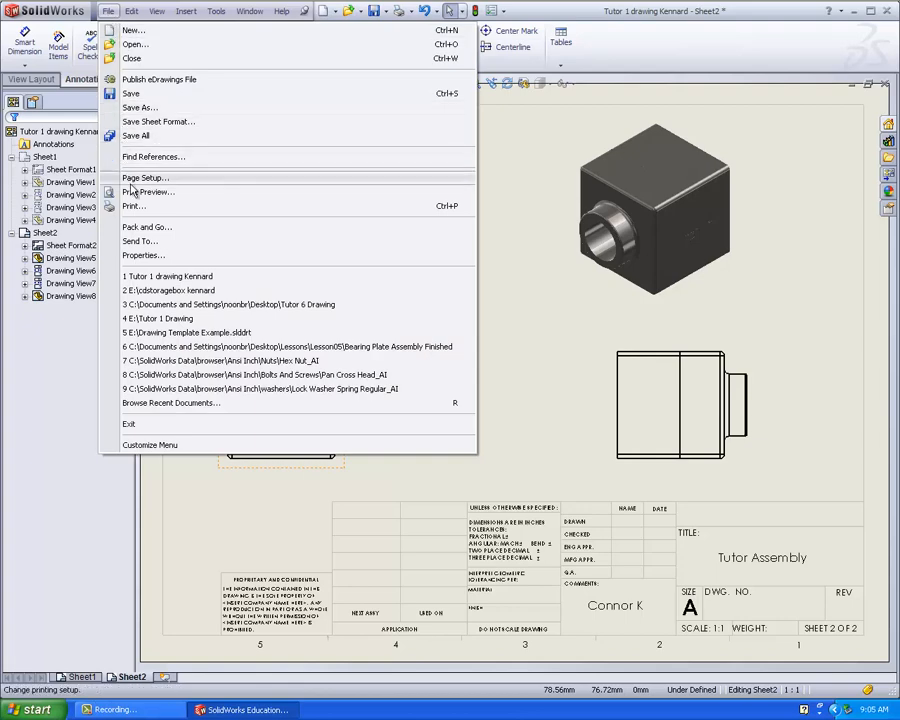
left_click(133, 206)
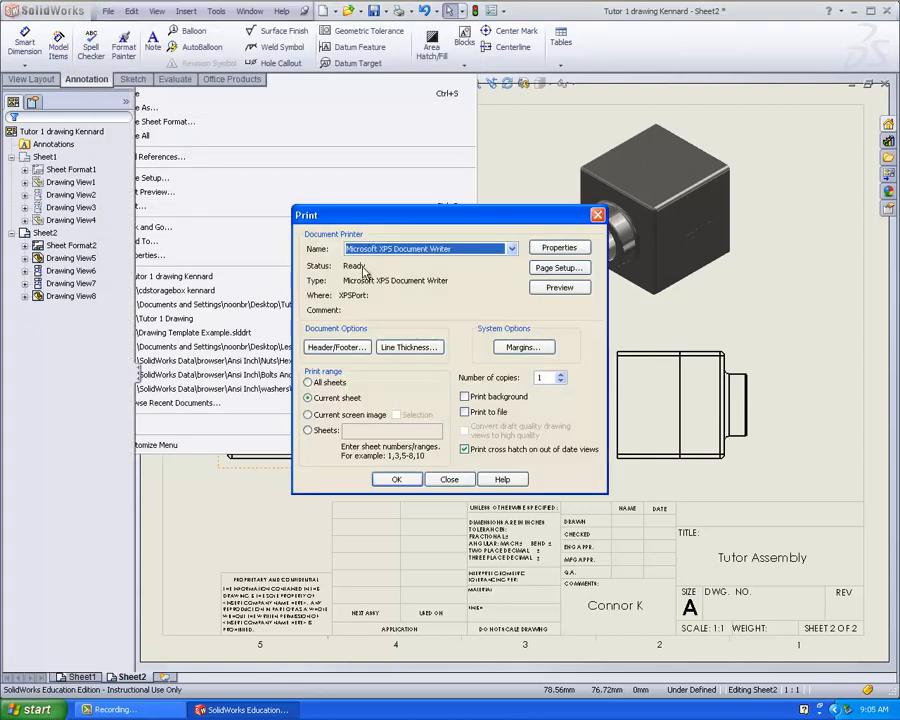
left_click(513, 256)
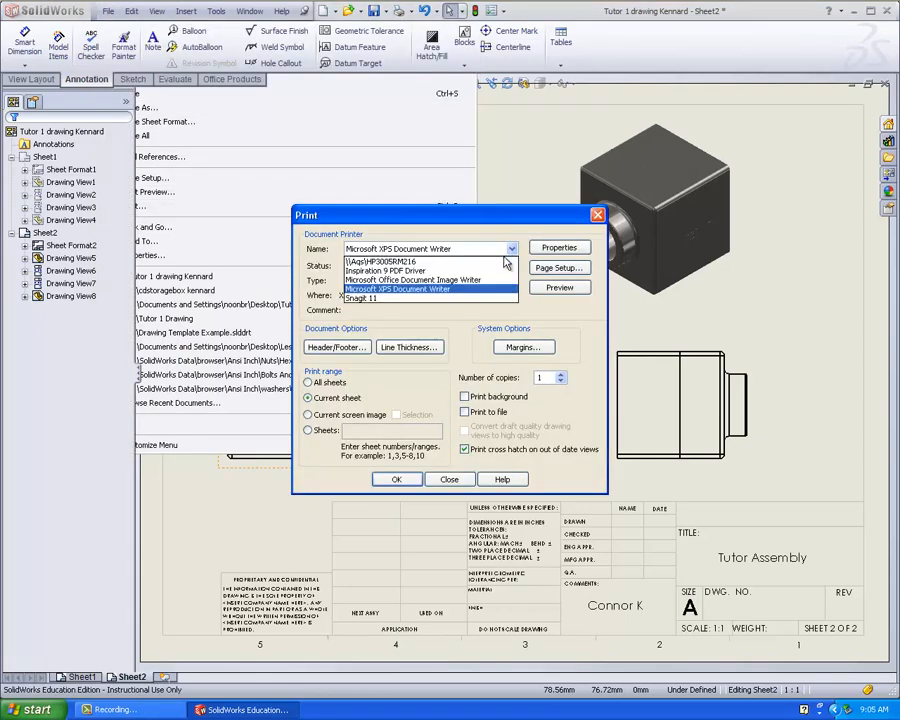
left_click(489, 262)
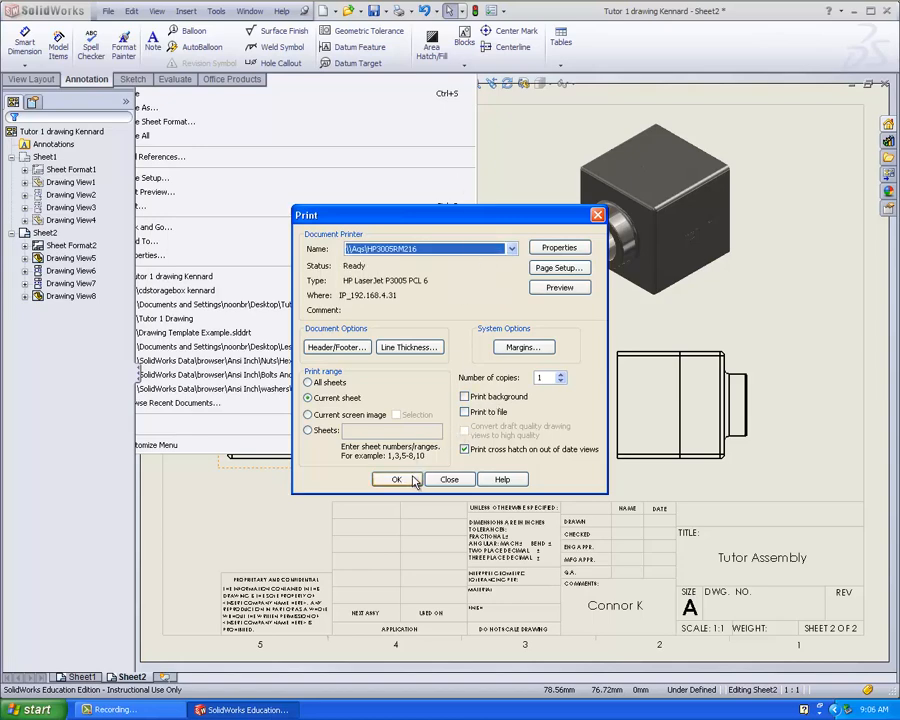
left_click(449, 480)
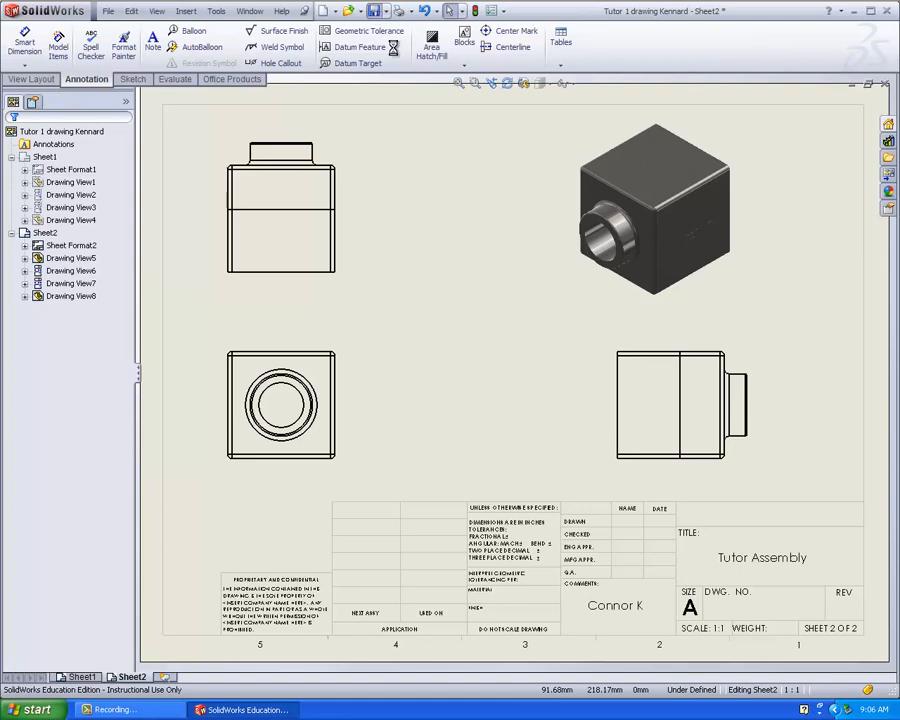
Step: Save the two-sheet drawing and close it
left_click(374, 11)
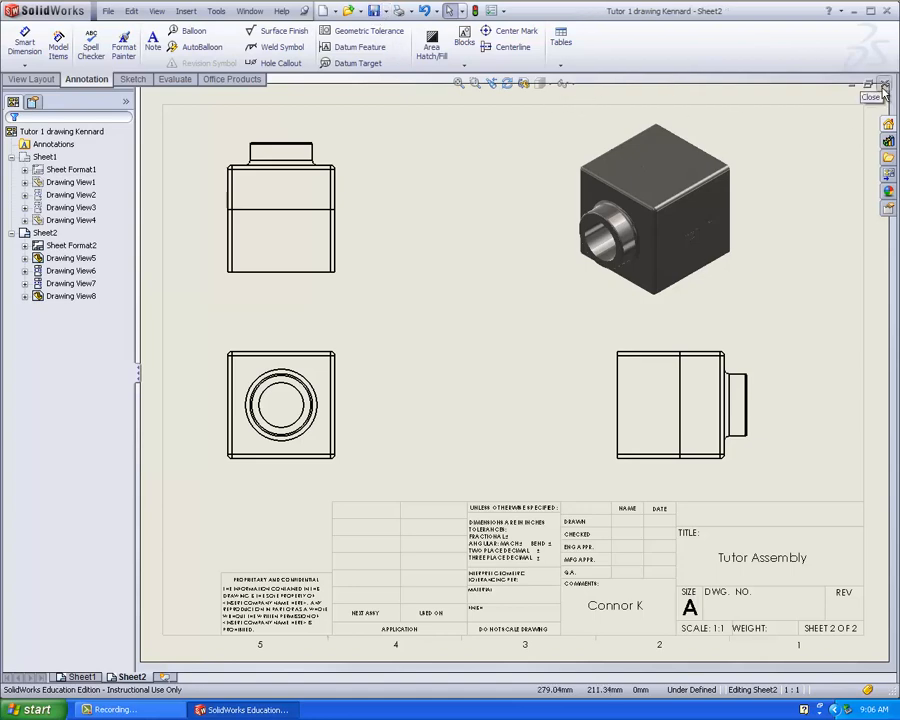
left_click(884, 91)
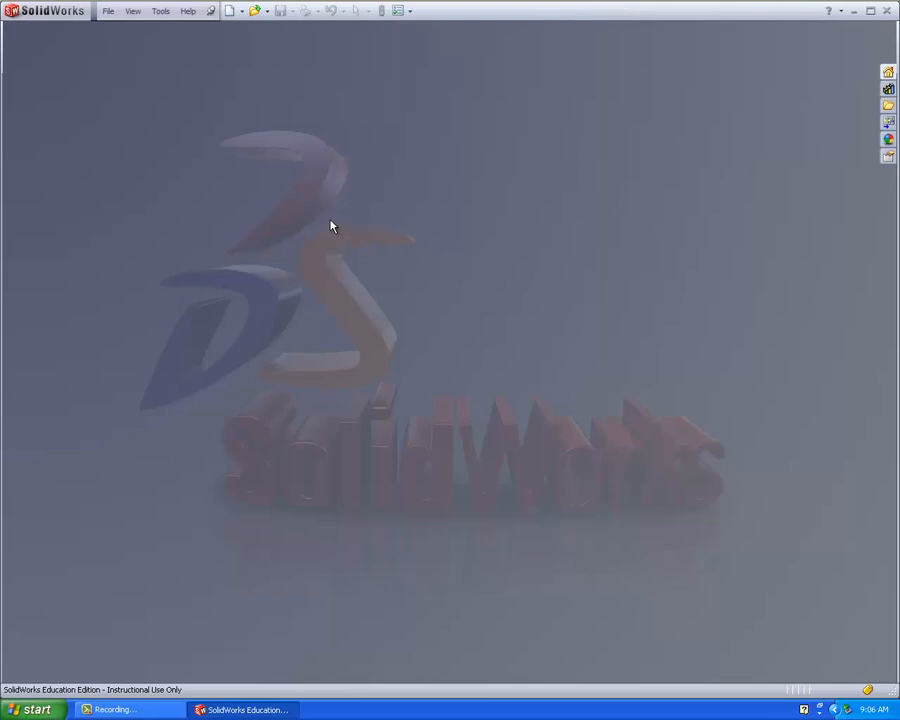
Step: Create a new drawing on an A (ANSI) Landscape sheet without inserting a model view
left_click(229, 12)
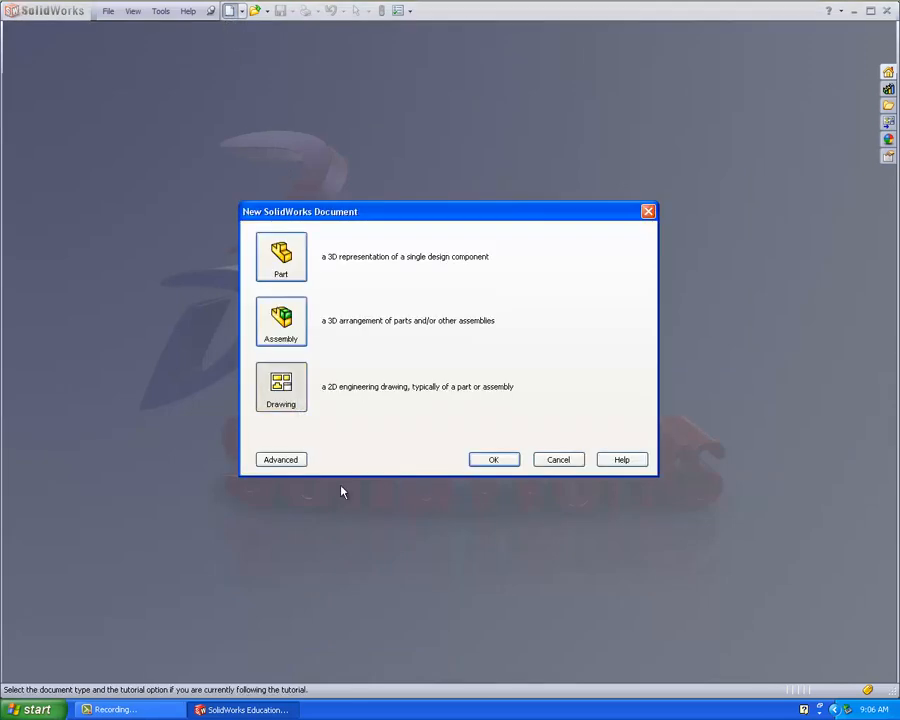
left_click(510, 464)
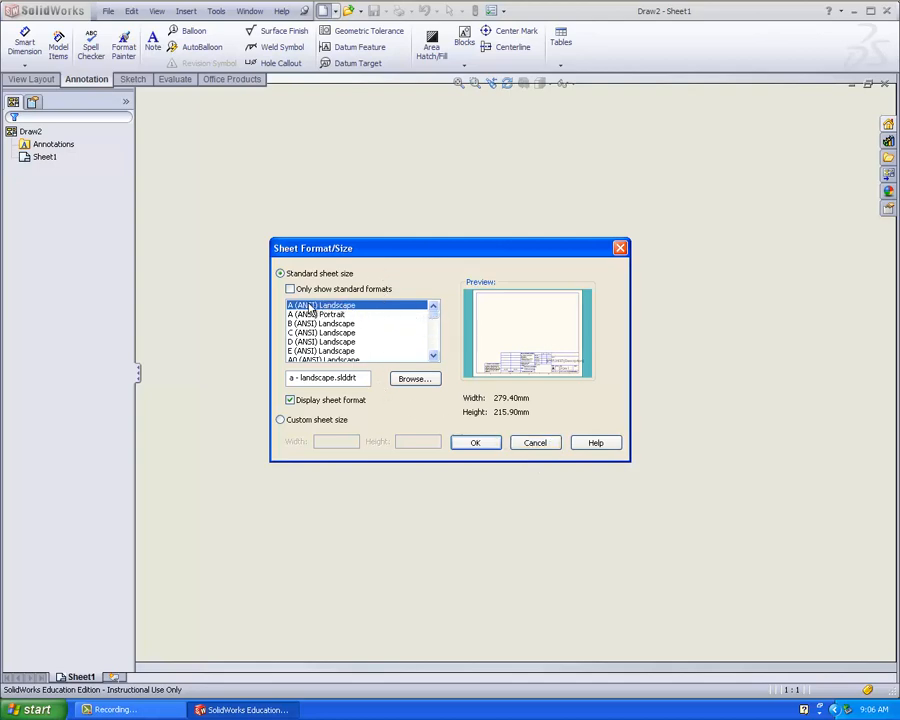
left_click(462, 447)
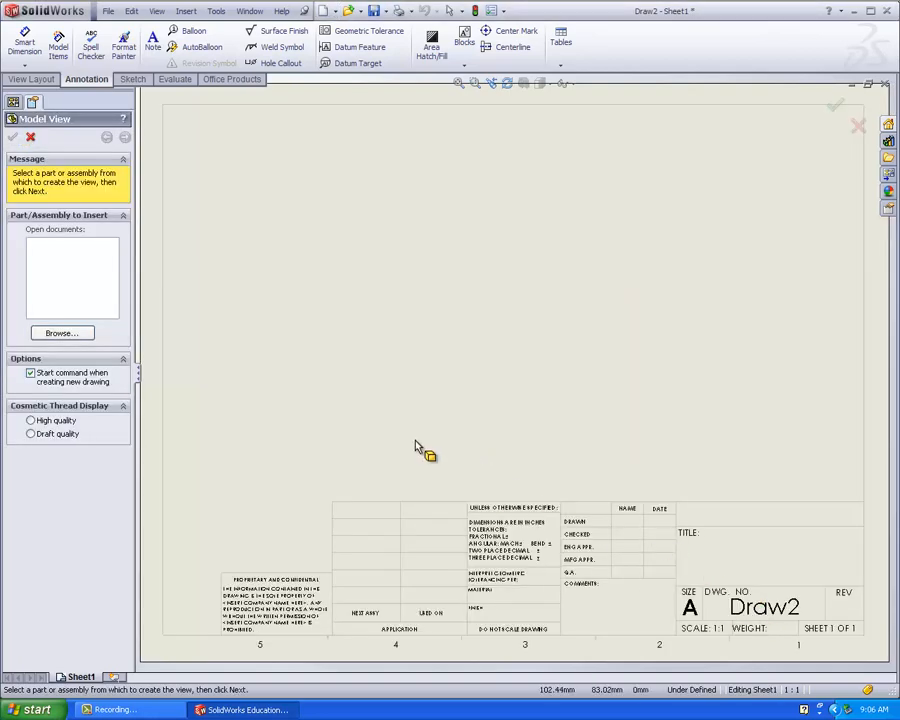
left_click(31, 139)
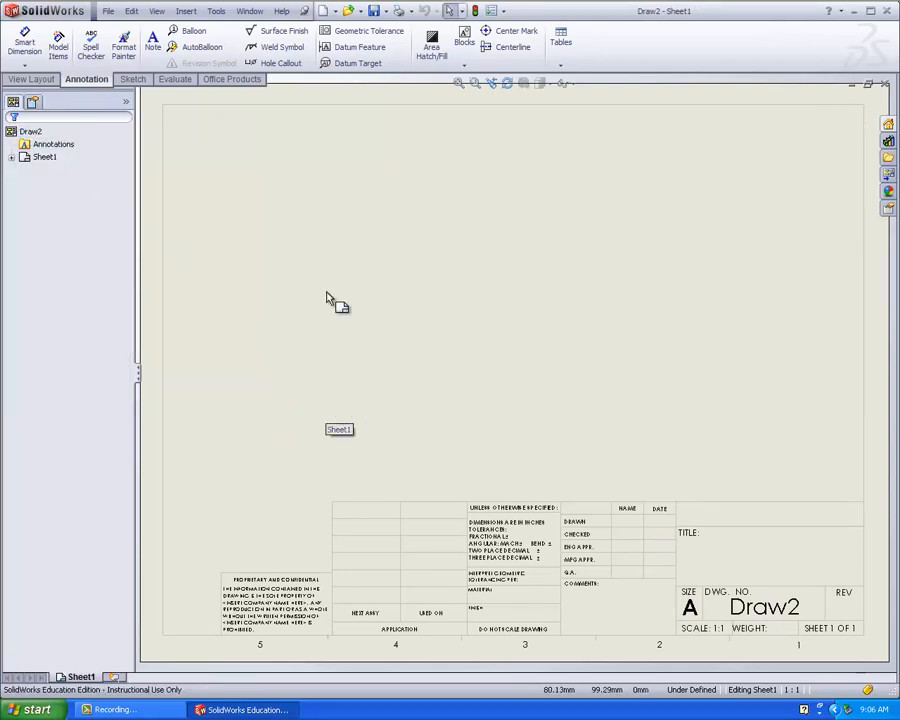
Step: Edit Sheet1's sheet format and replace the description placeholder under TITLE with "X"
right_click(424, 244)
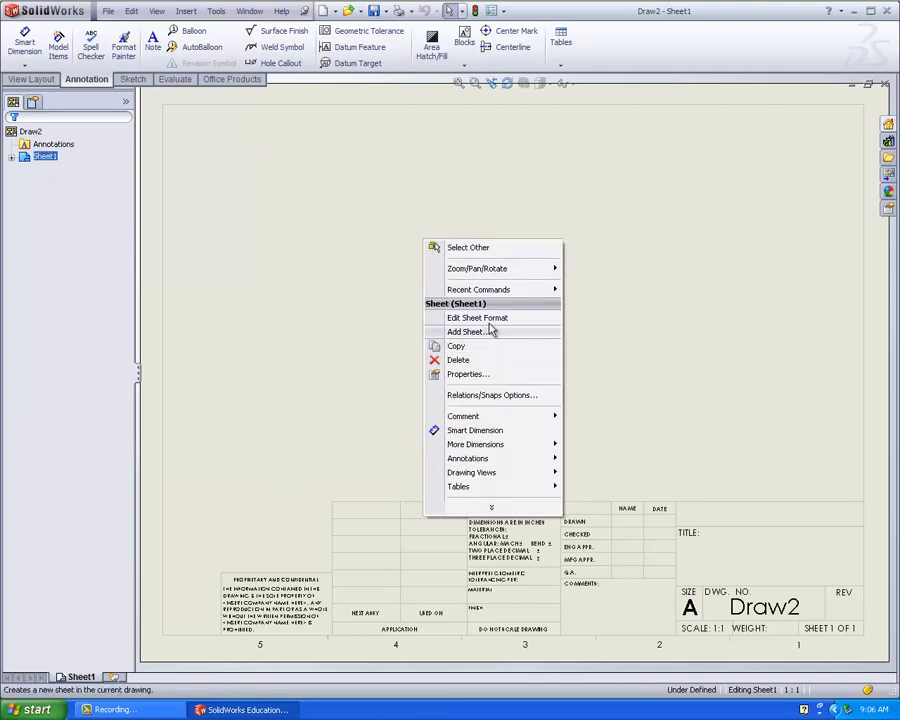
left_click(488, 318)
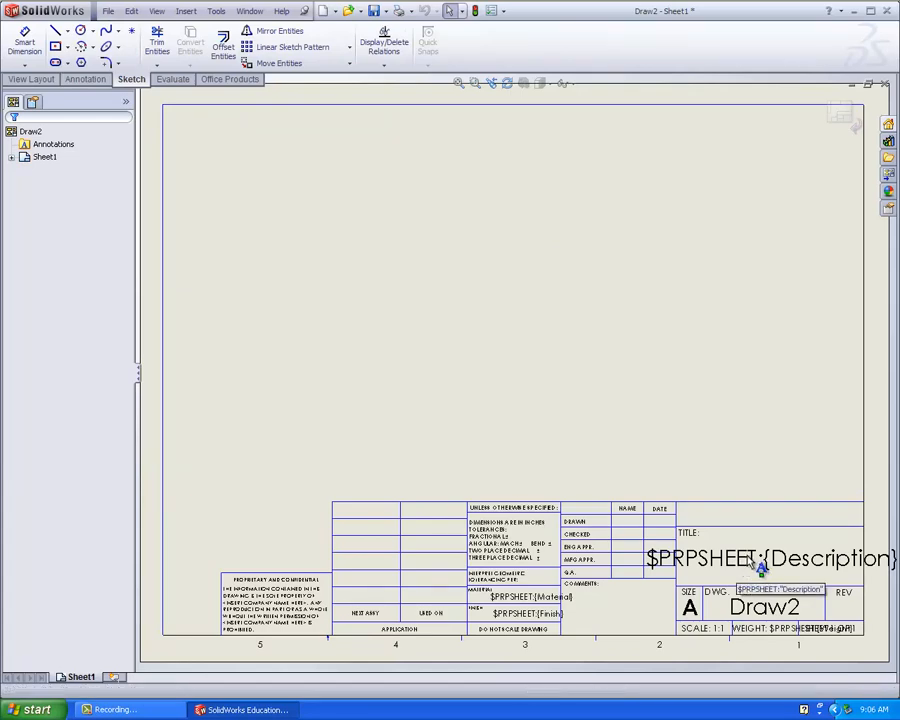
left_click(752, 562)
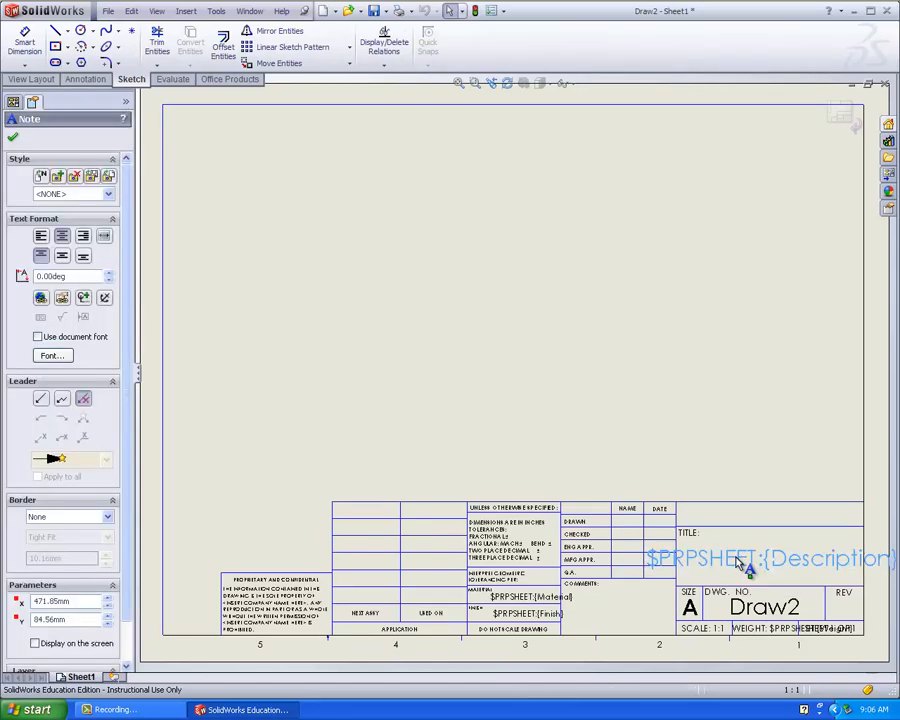
double_click(746, 562)
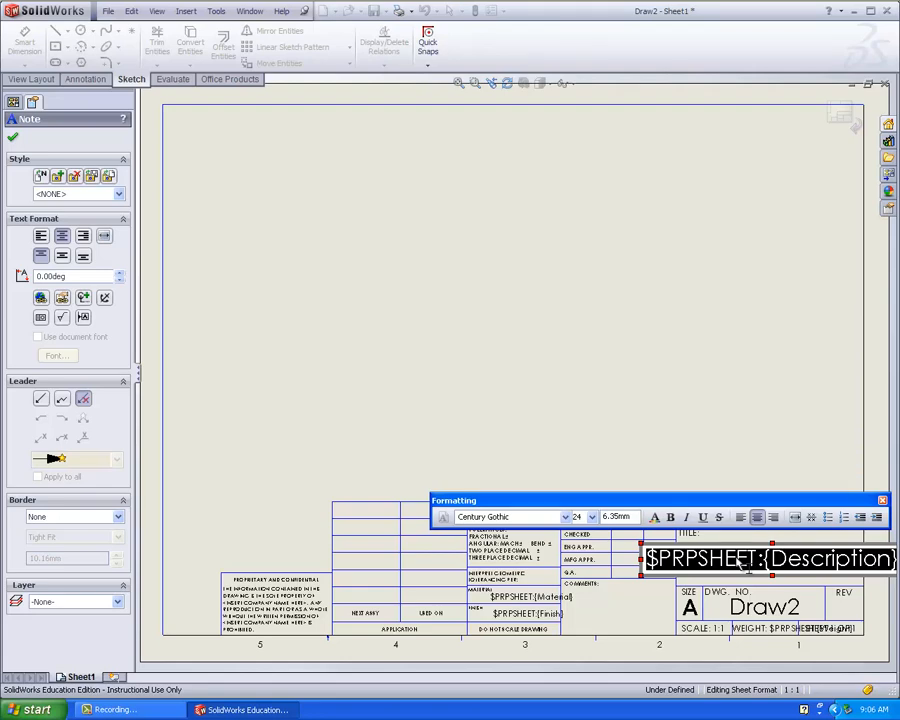
key("Delete")
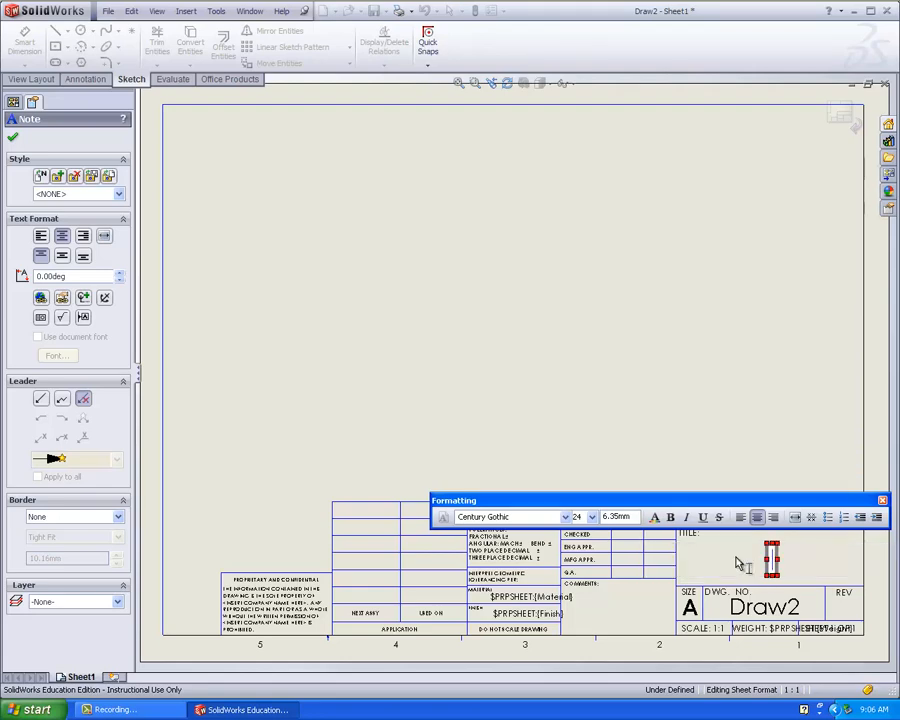
type("X")
left_click(698, 474)
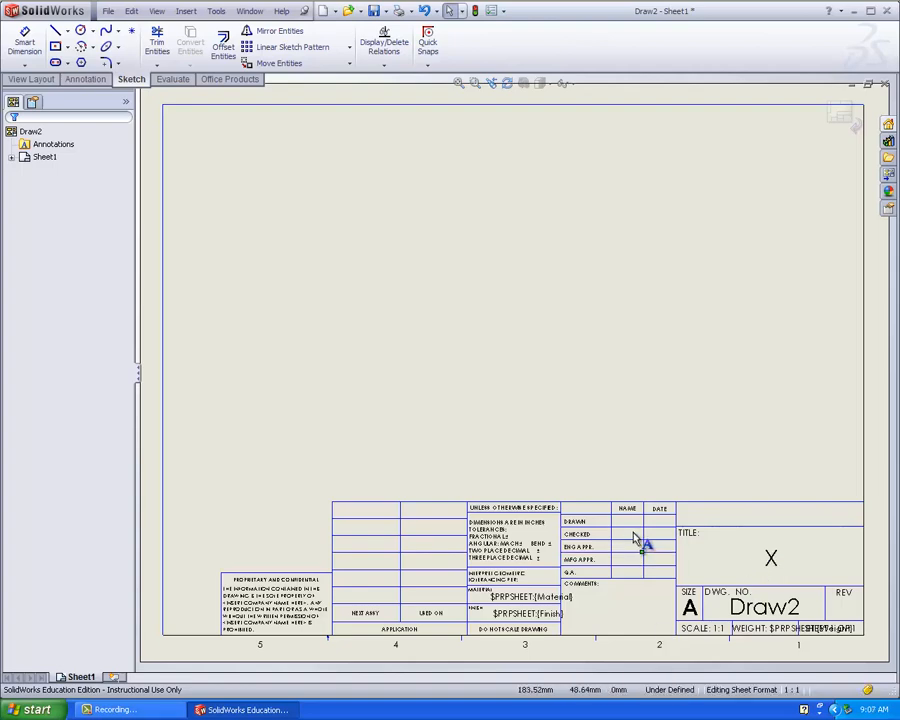
Step: Delete the material and finish property placeholders from the title block of the sheet format
left_click(532, 598)
key("Delete")
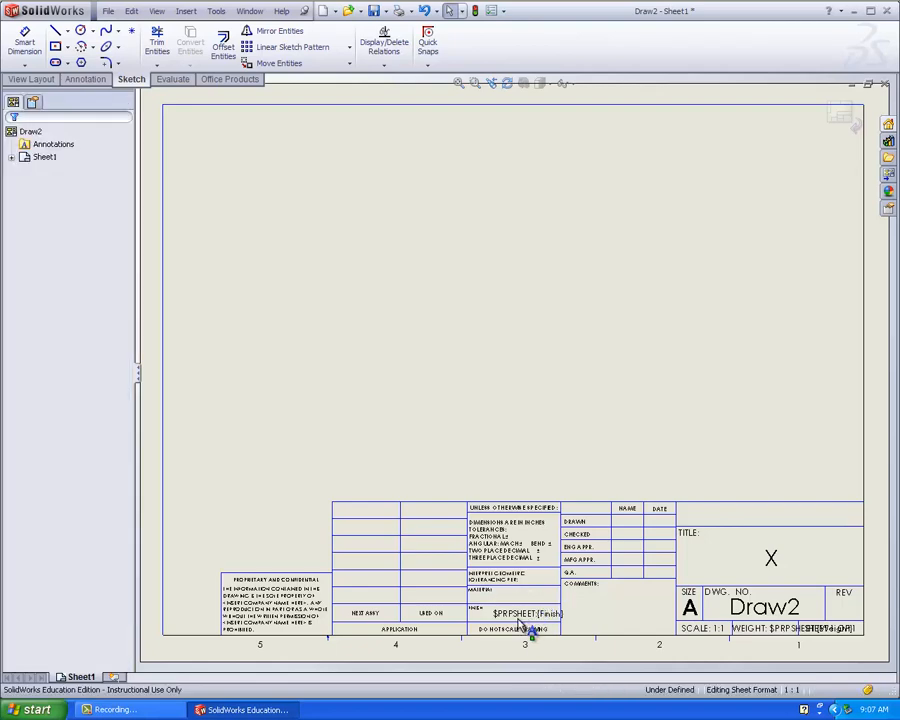
left_click(520, 616)
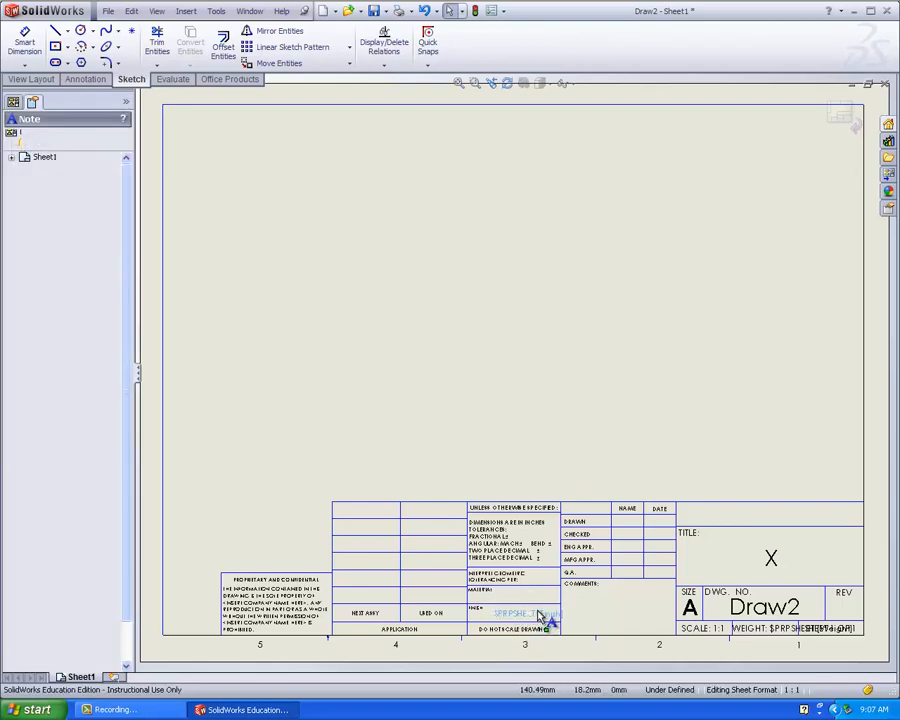
key("Delete")
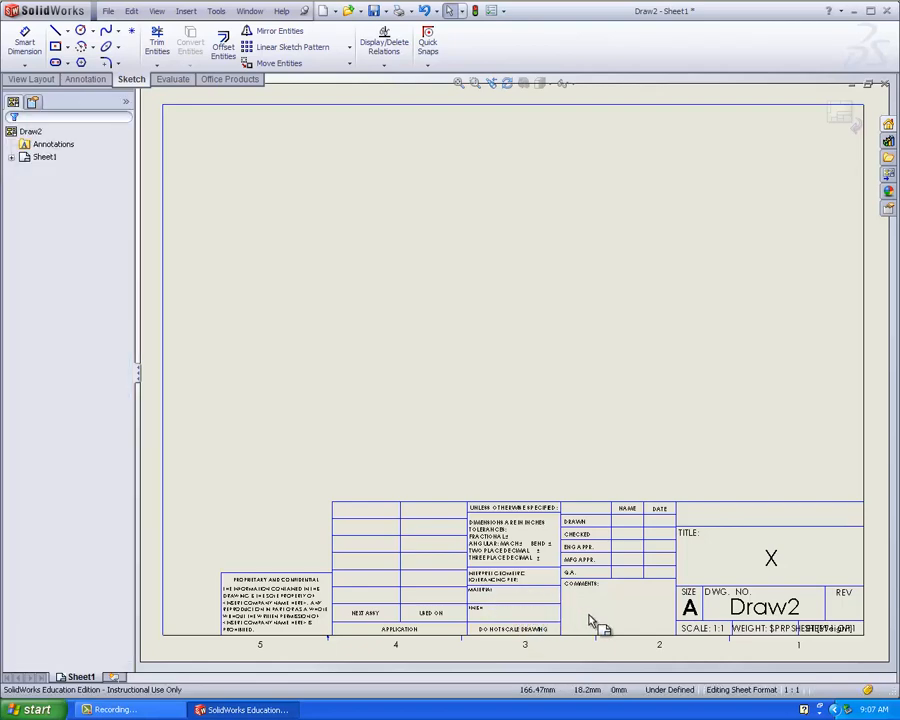
Step: Clear the linked file name text from the note under DWG. NO. in the title block
left_click(745, 608)
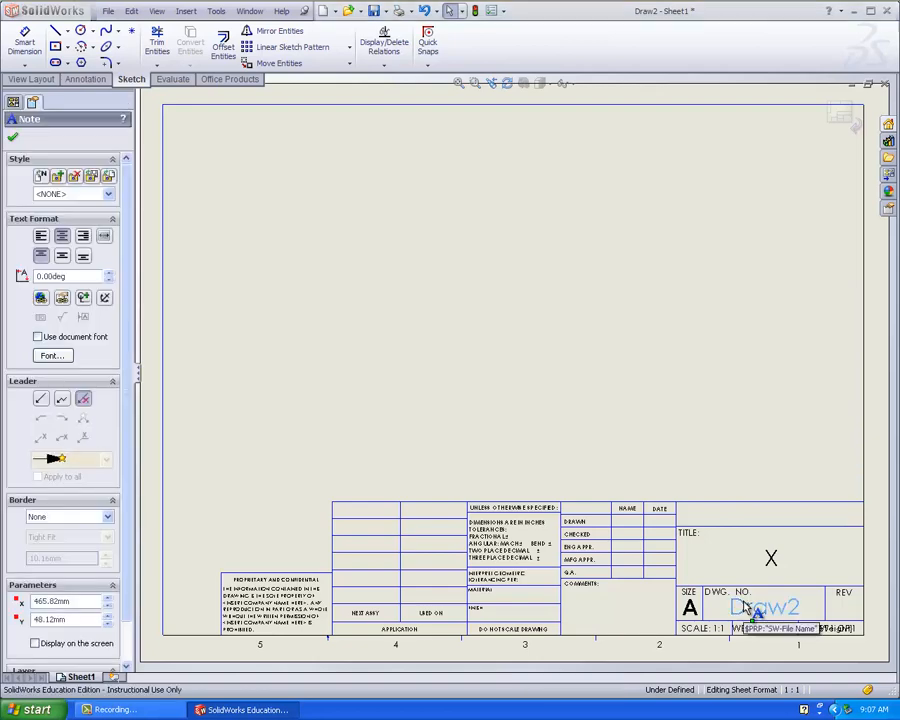
double_click(745, 608)
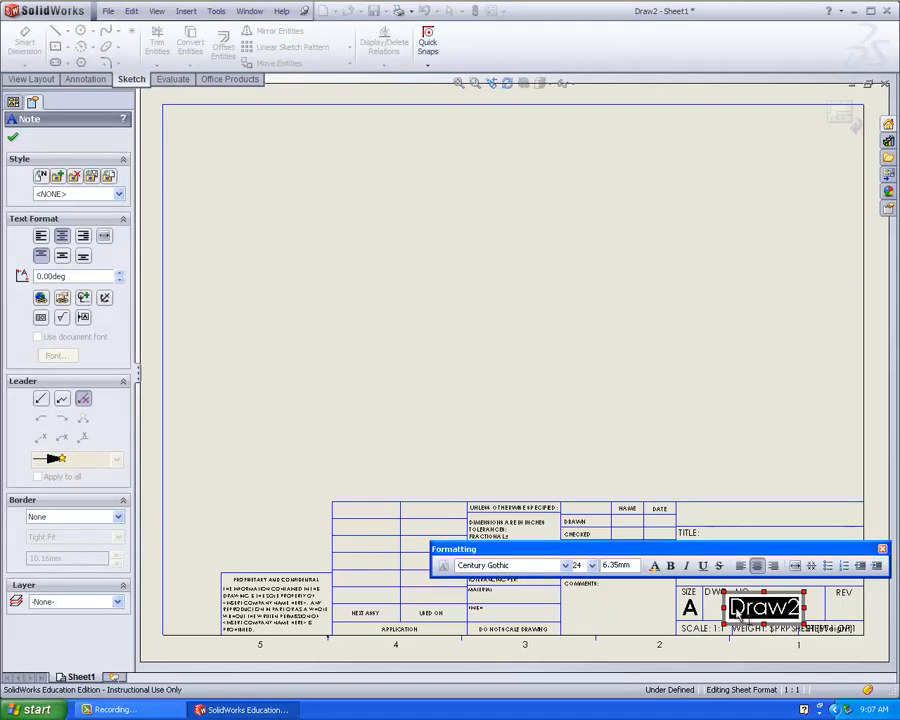
key("Delete")
left_click(632, 424)
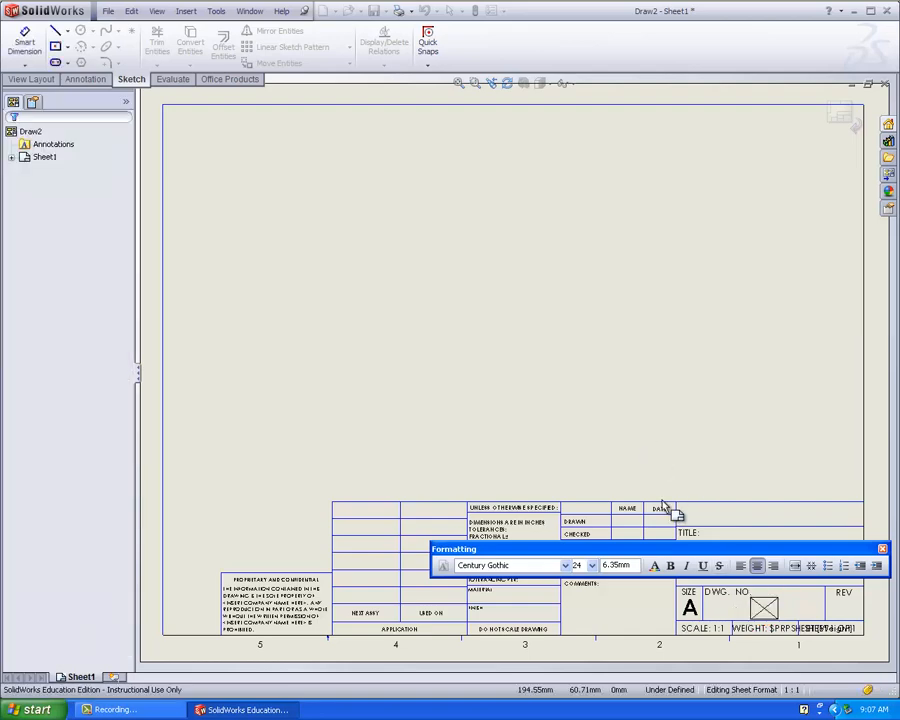
Step: Remove the linked weight property from the WEIGHT note, keeping only the "WEIGHT:" label
double_click(797, 630)
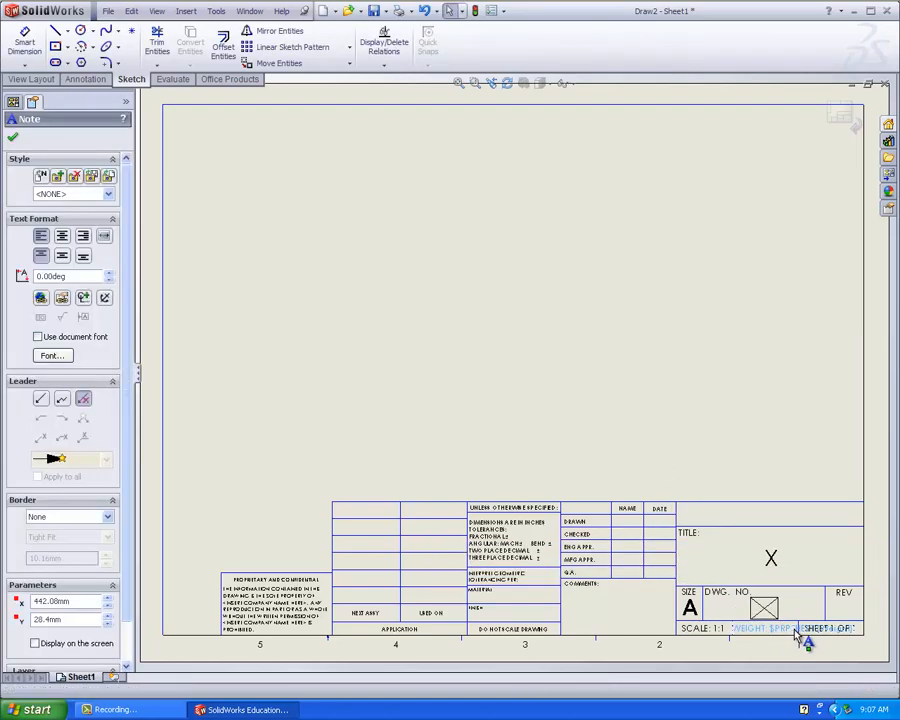
key("Right")
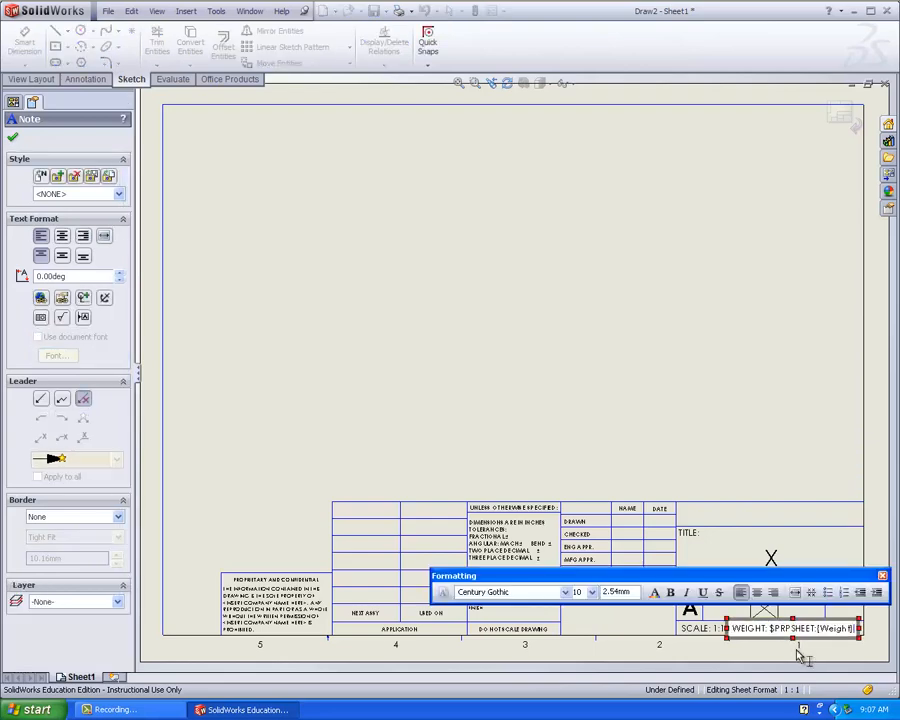
key("BackSpace")
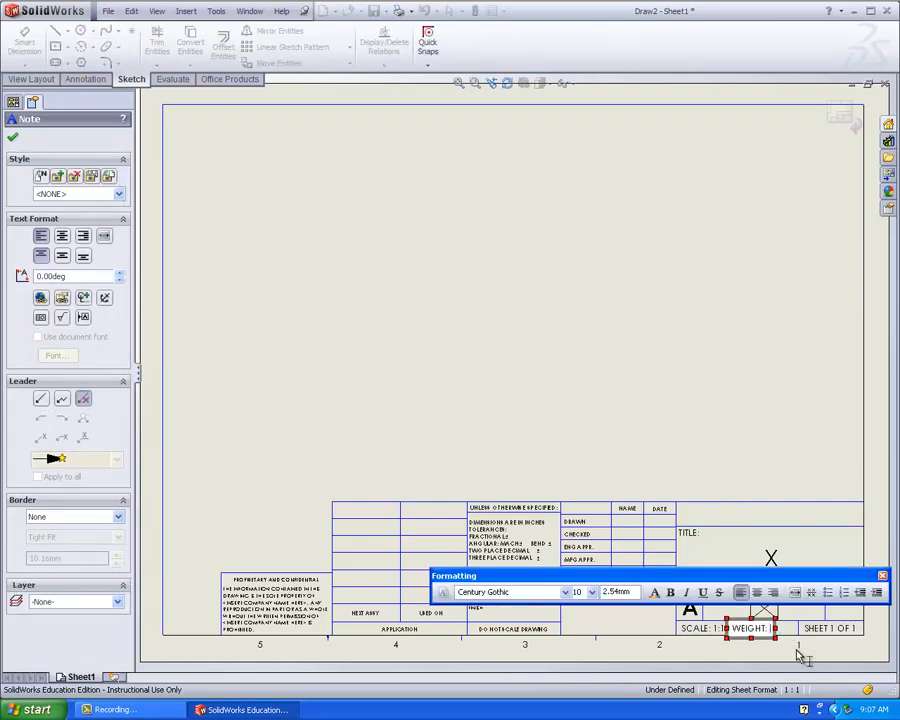
left_click(607, 470)
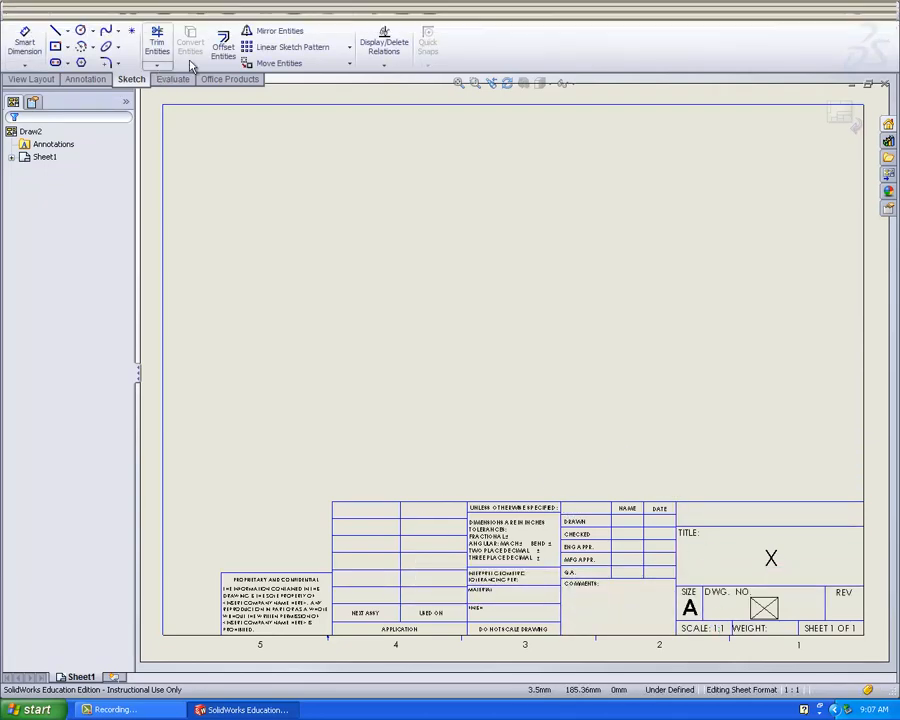
Step: Add a note with the drafter's name under COMMENTS in the title block and return to editing the sheet
left_click(88, 79)
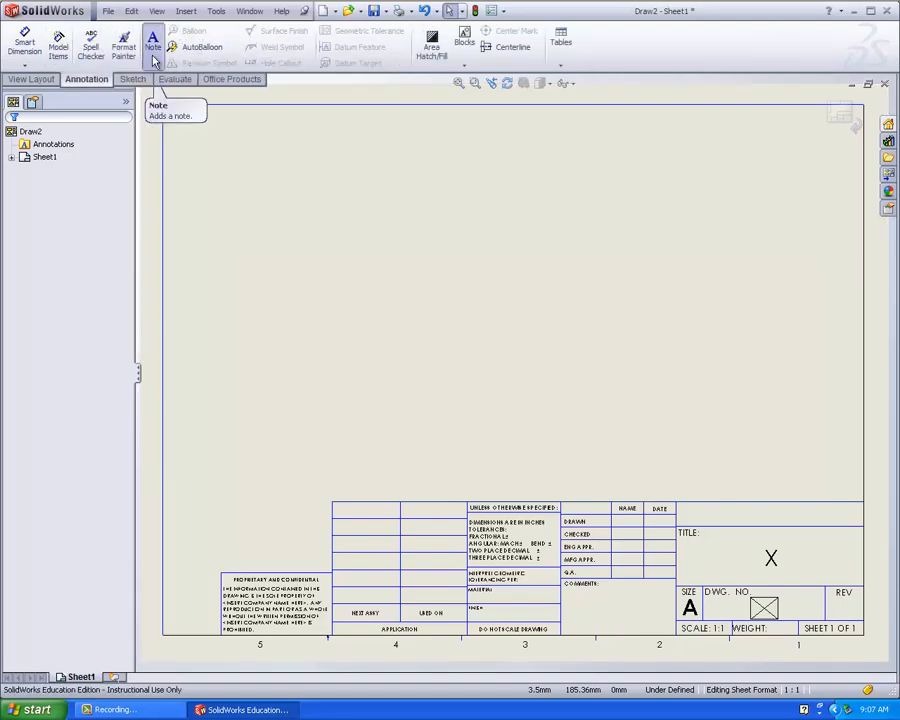
left_click(153, 58)
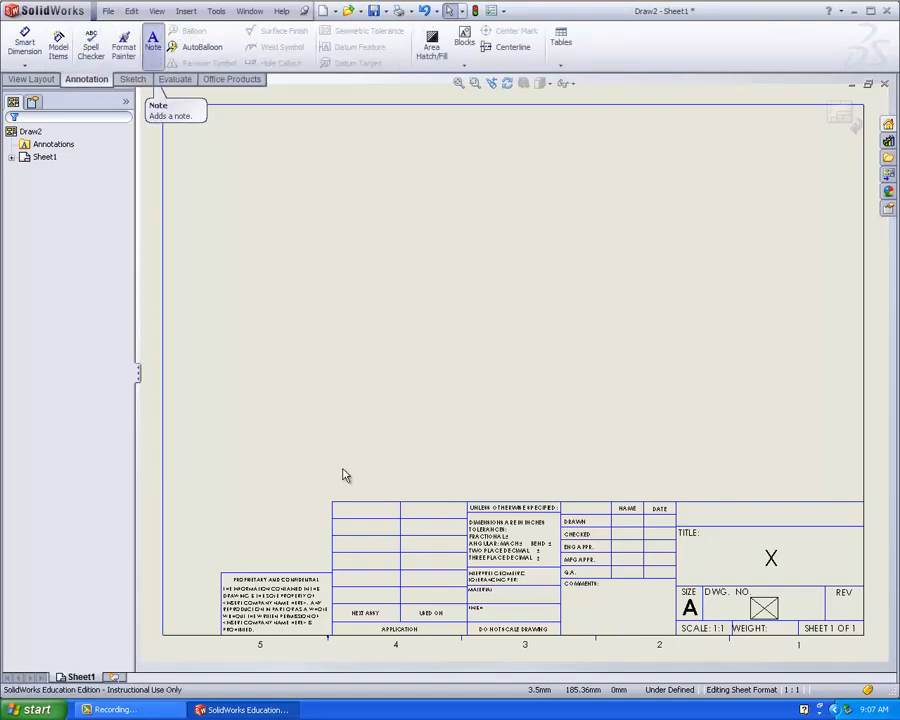
left_click(592, 602)
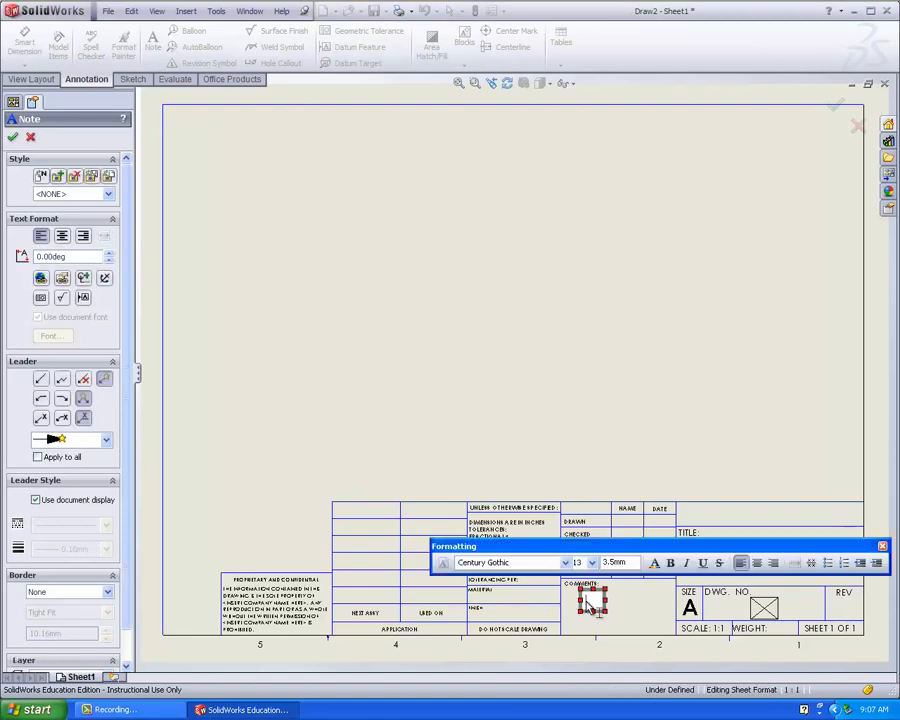
type("Connor")
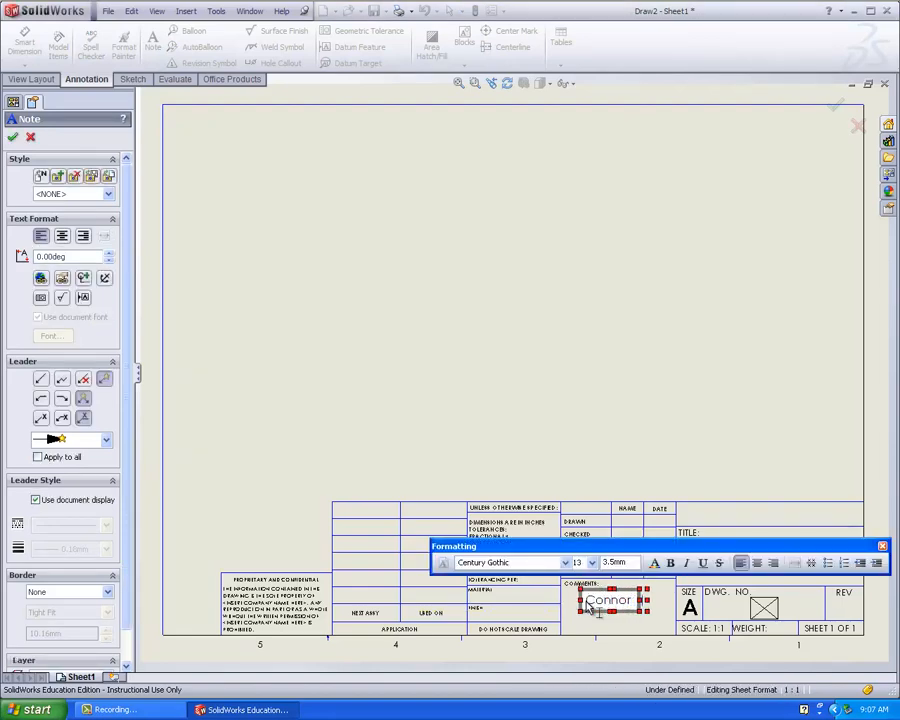
type(" K")
left_click(499, 420)
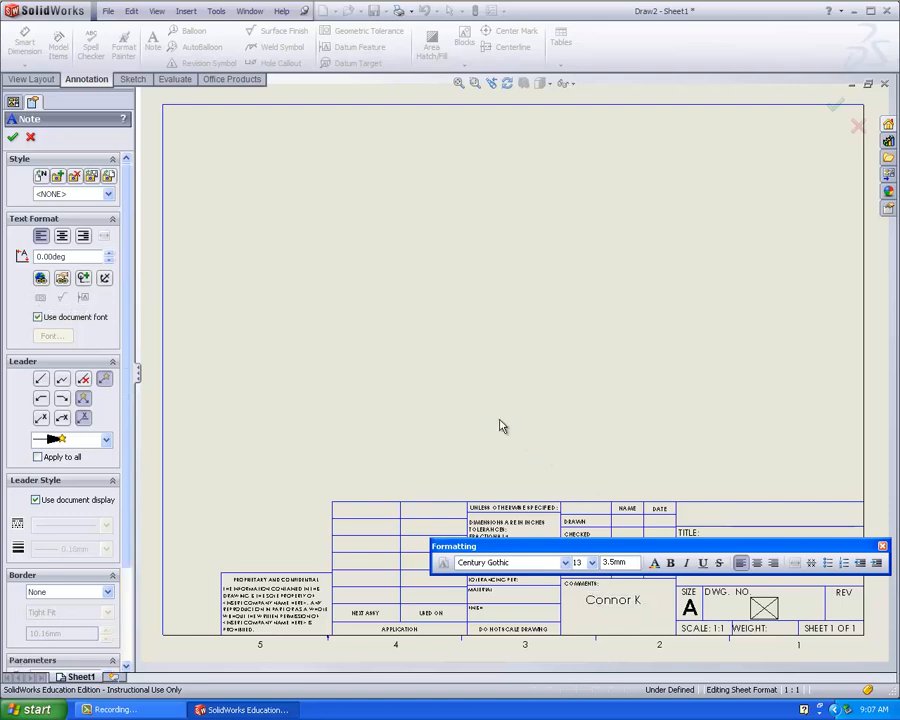
left_click(318, 412)
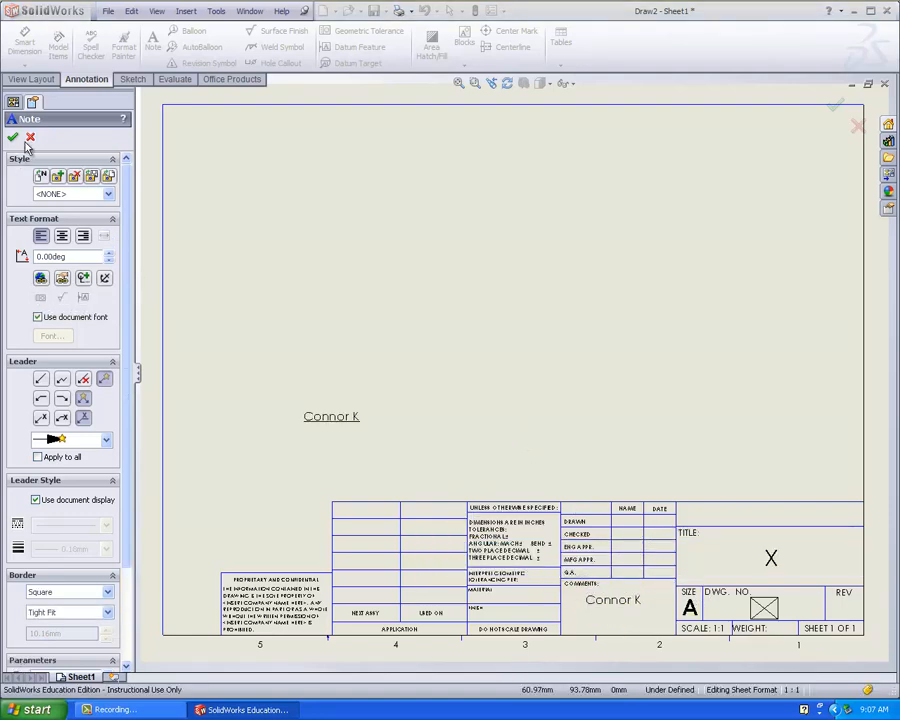
left_click(29, 139)
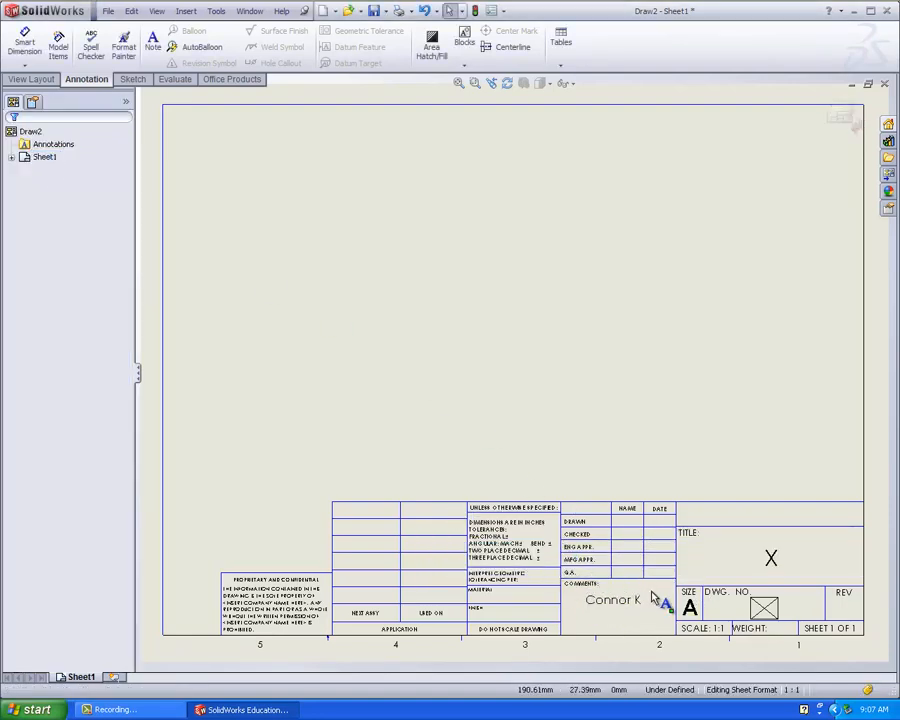
right_click(476, 356)
left_click(506, 443)
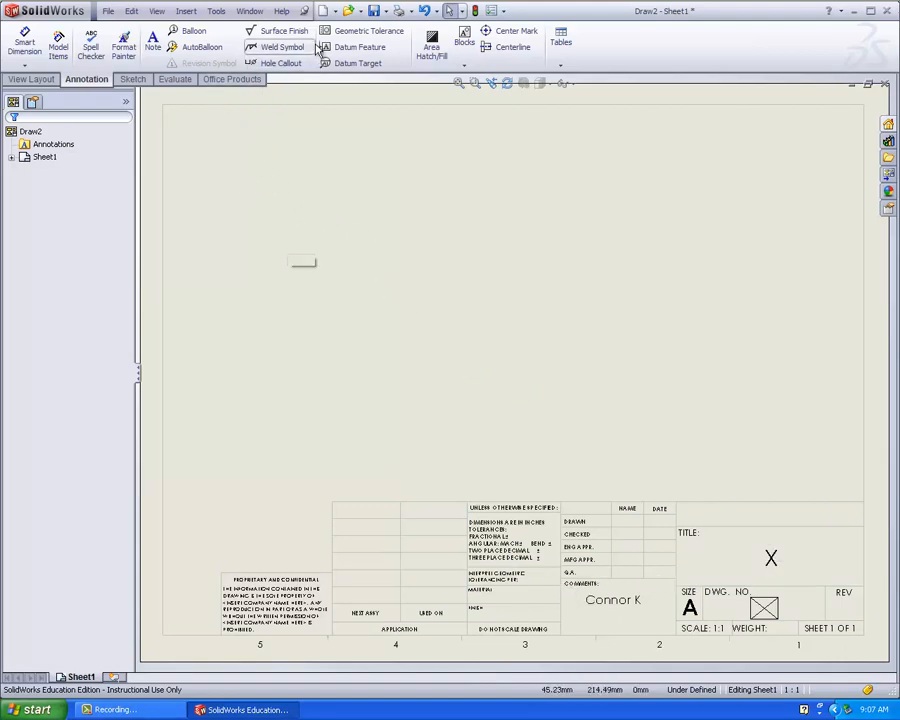
Step: Save the drawing as a Drawing Templates (*.drwdot) file named "Tutor drawing template" plus the drafter's surname, and close it
left_click(108, 12)
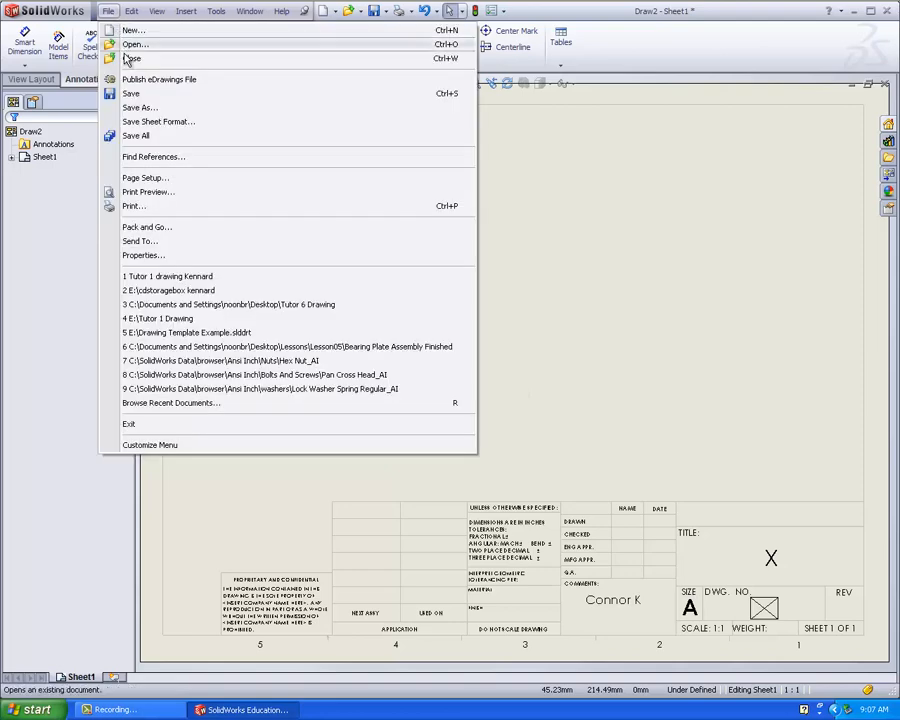
left_click(133, 138)
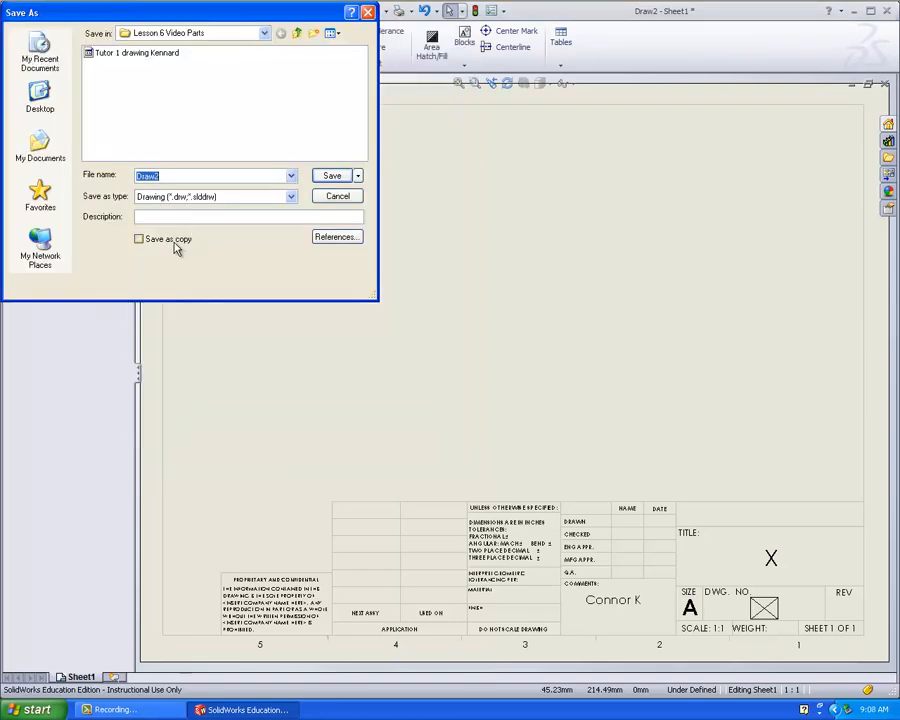
left_click(291, 197)
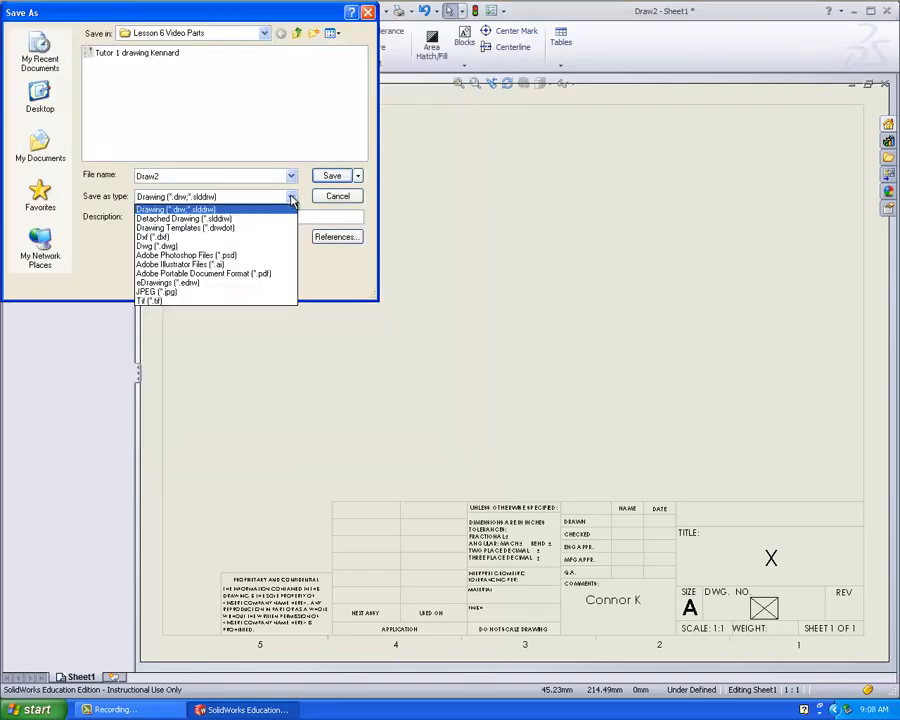
left_click(239, 228)
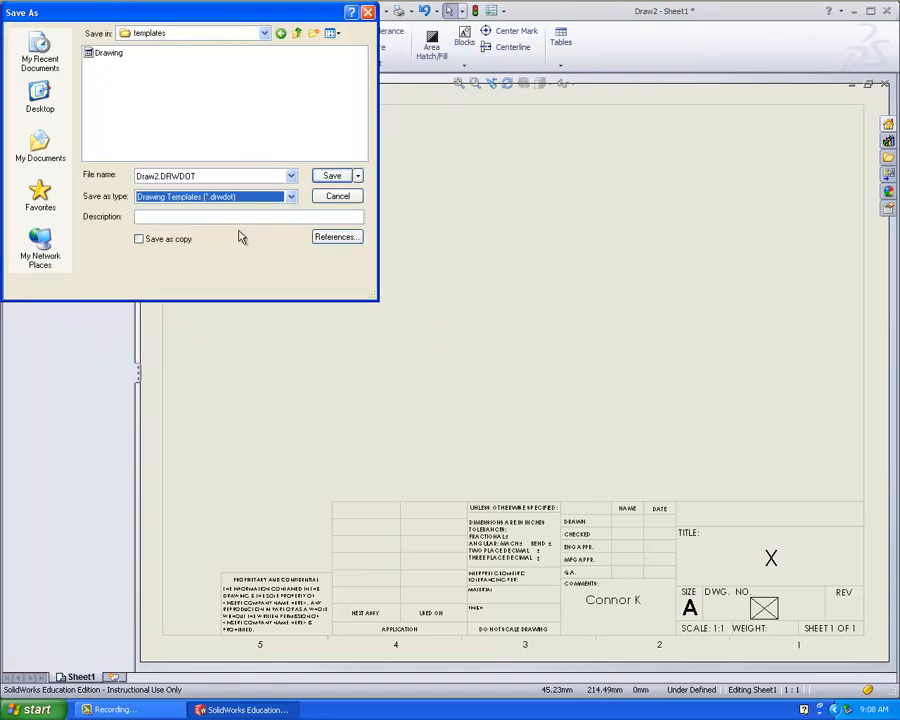
double_click(216, 177)
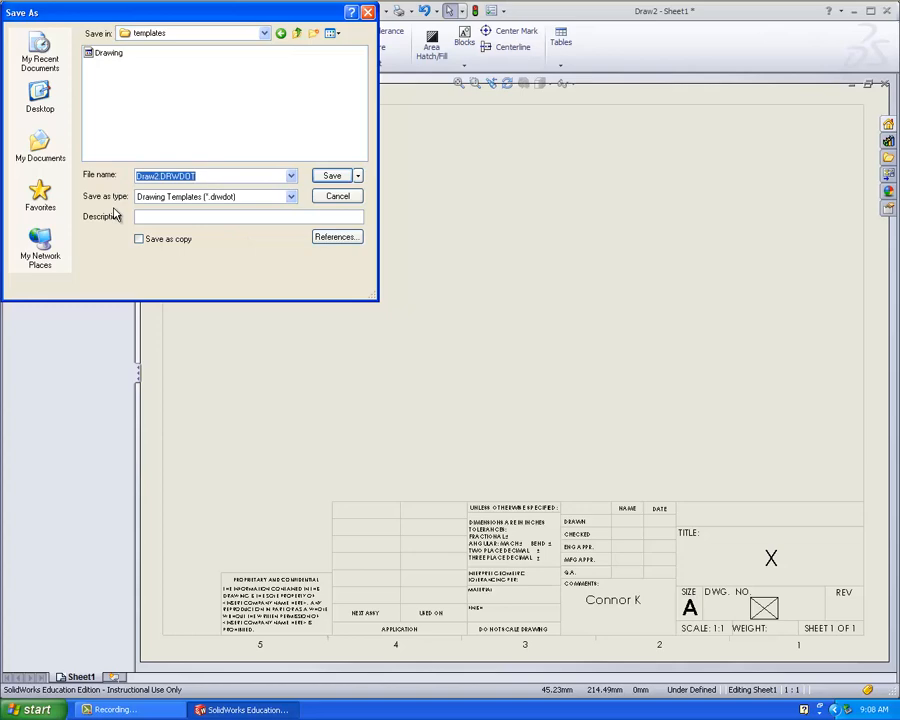
type("Tutor drawing template Kennard")
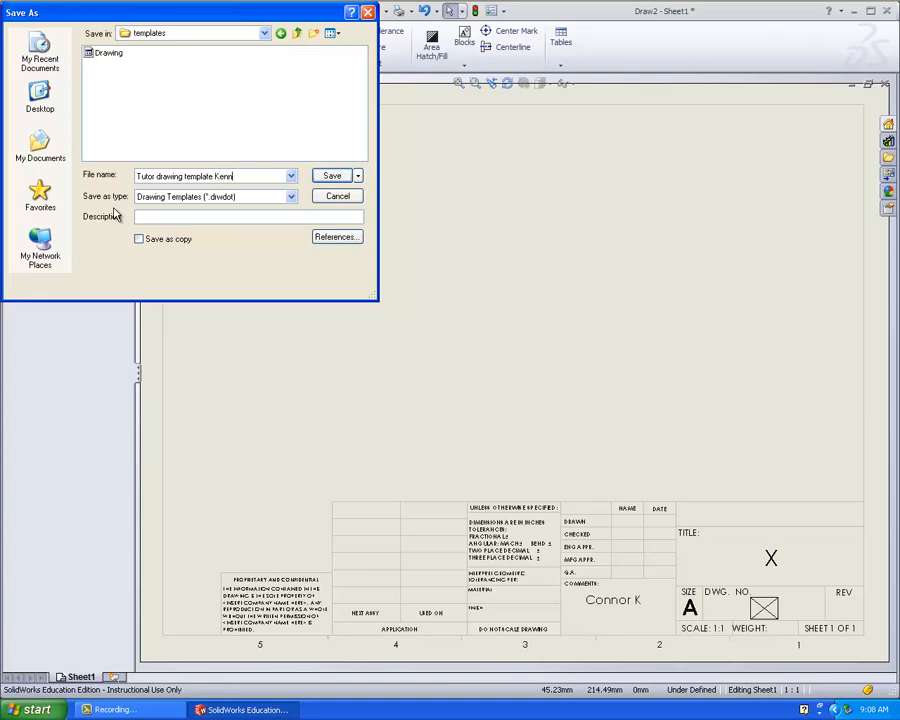
left_click(331, 176)
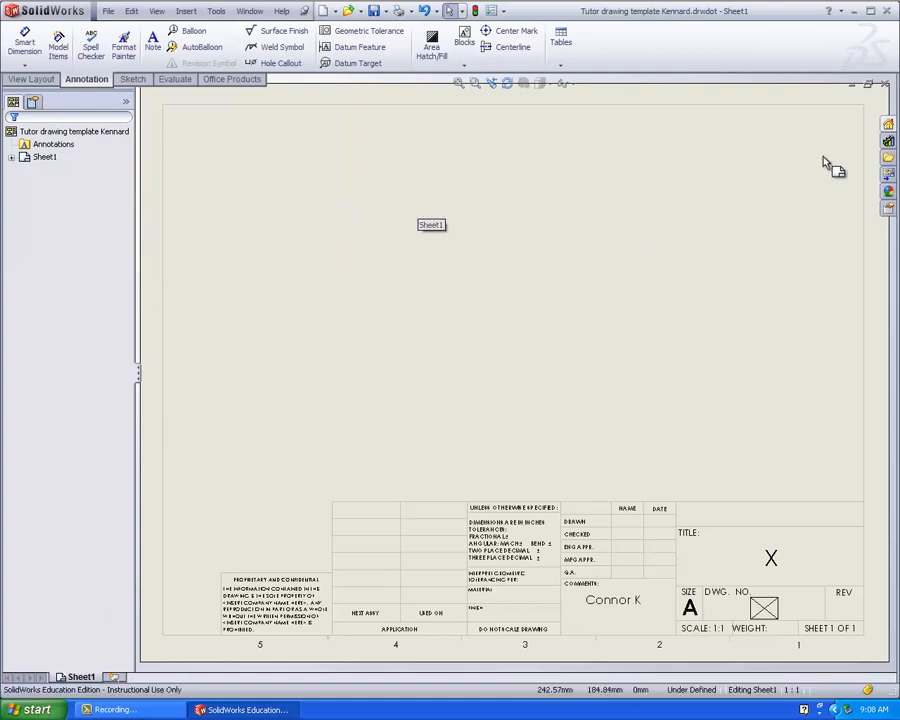
left_click(884, 83)
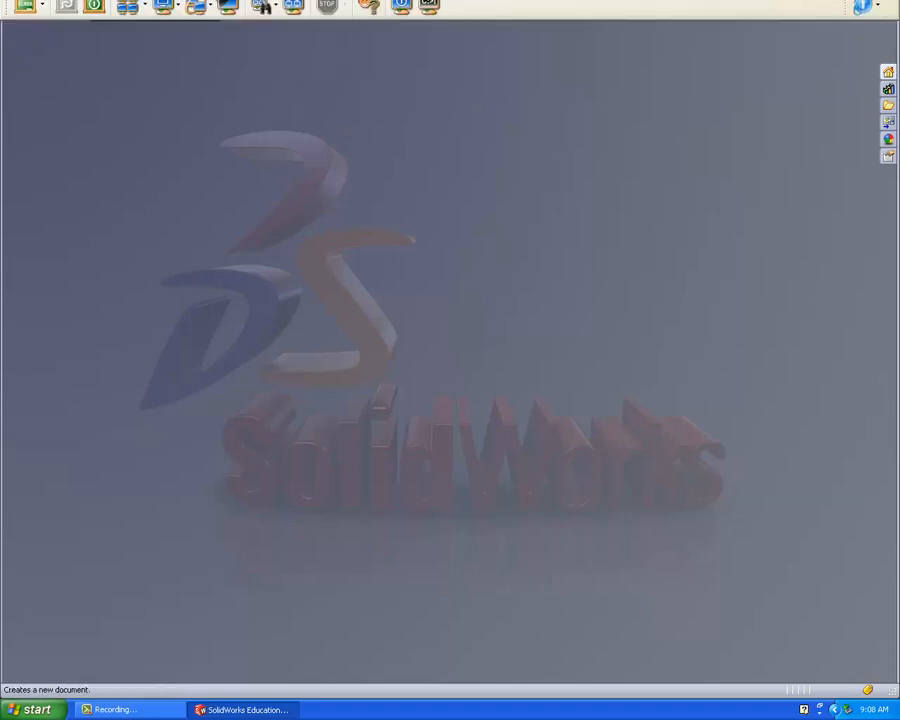
Step: Start a new drawing and look for a sheet format file in the Lesson 6 Video Parts folder on the E: drive
left_click(229, 12)
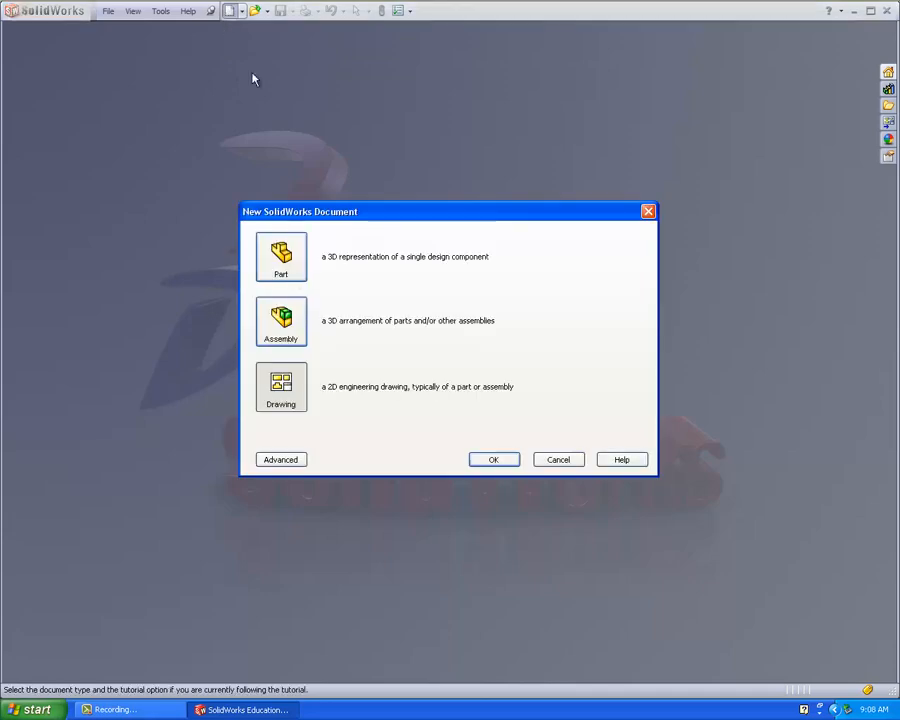
left_click(494, 459)
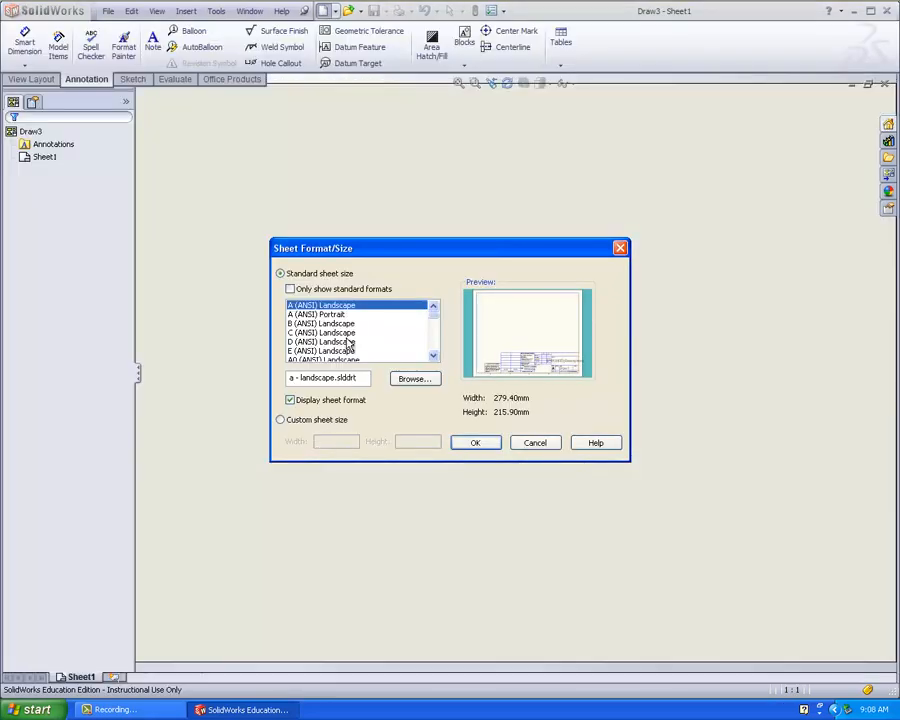
left_click(414, 379)
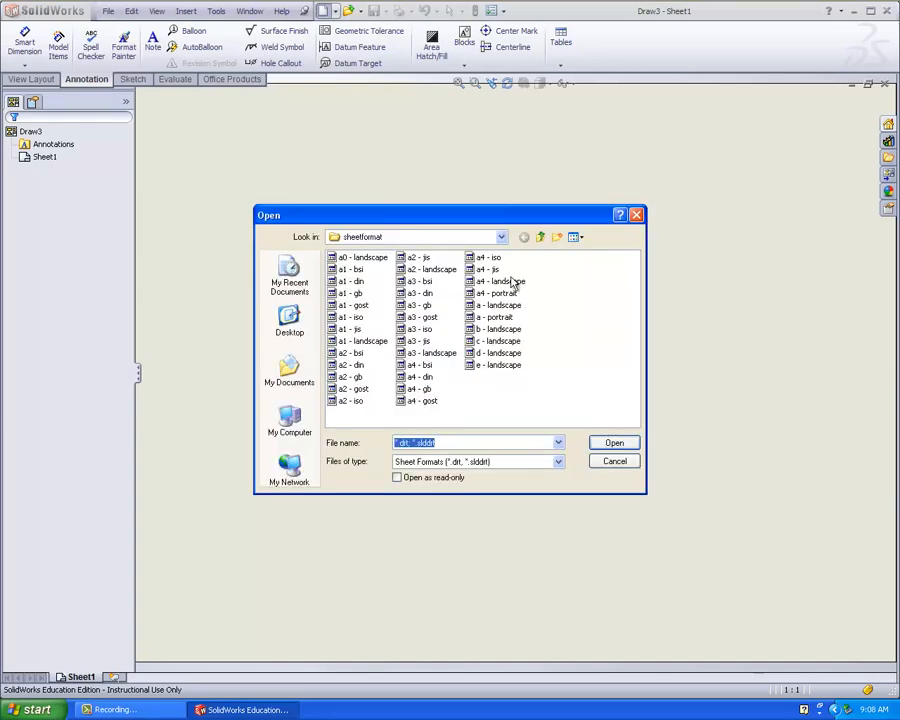
left_click(501, 237)
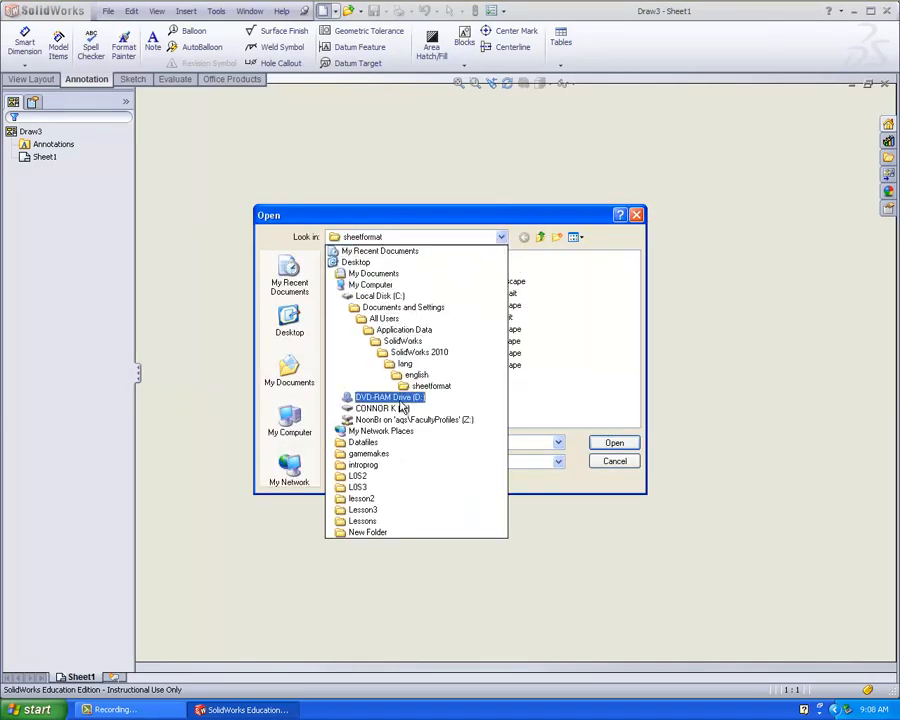
left_click(400, 408)
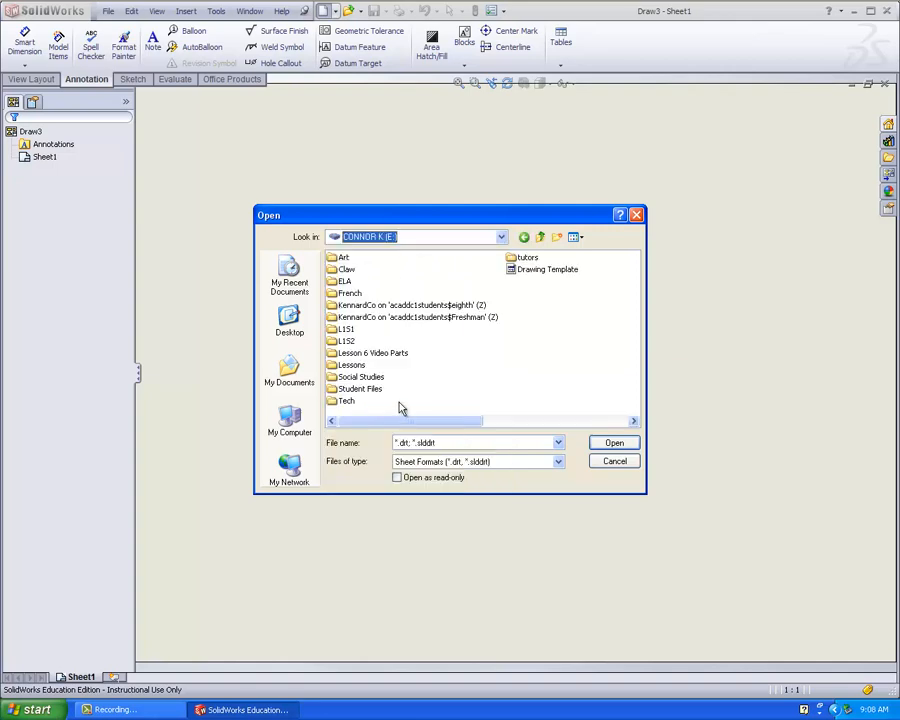
double_click(372, 355)
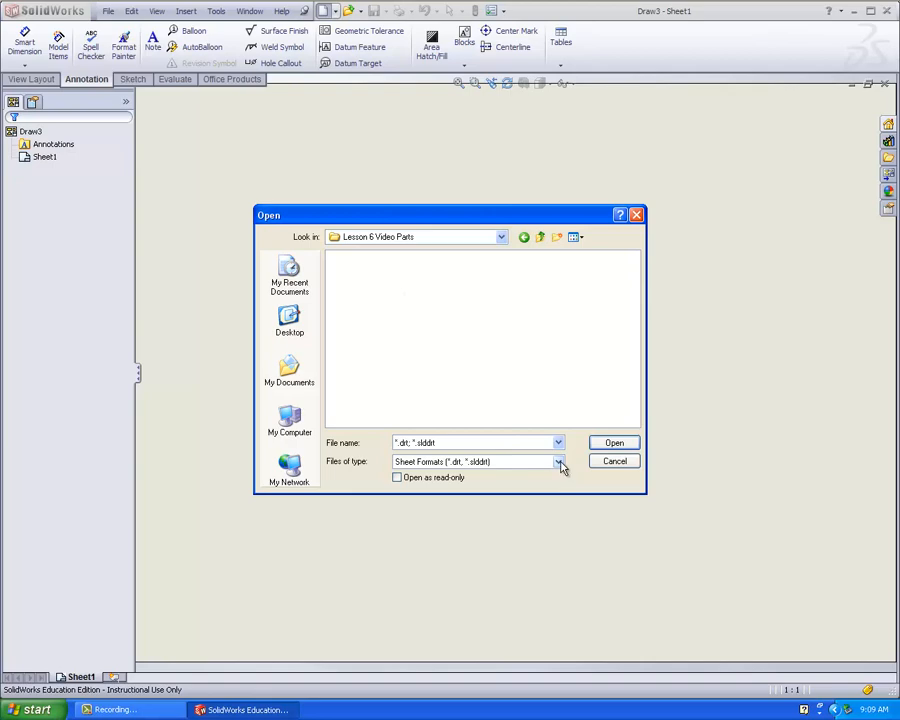
left_click(559, 462)
left_click(559, 463)
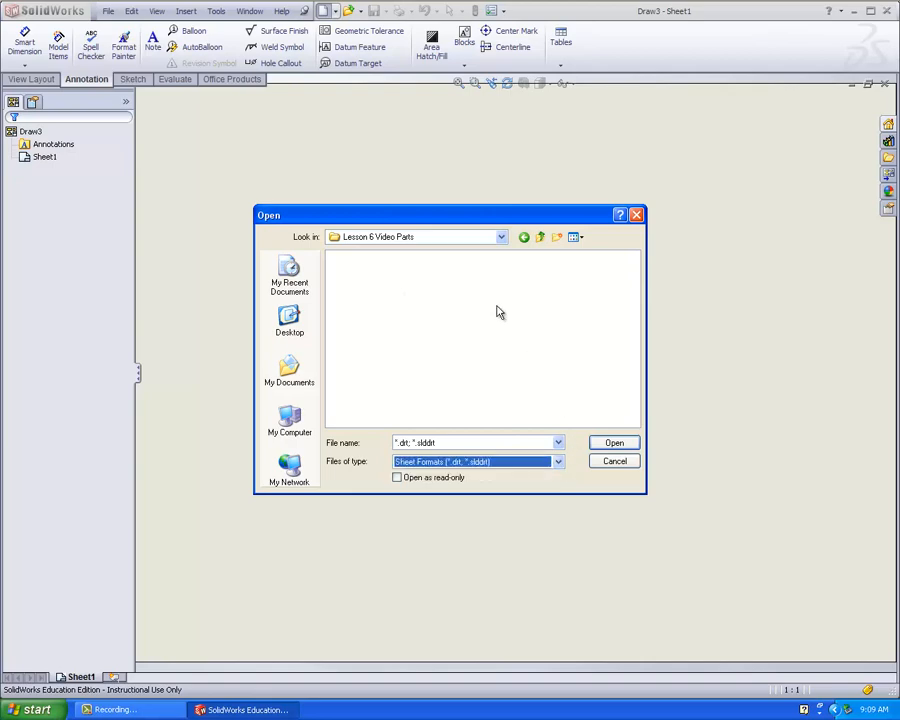
Step: Try the Drawing Template sheet format from the E: drive's root folder for the new drawing, and close that drawing
left_click(540, 238)
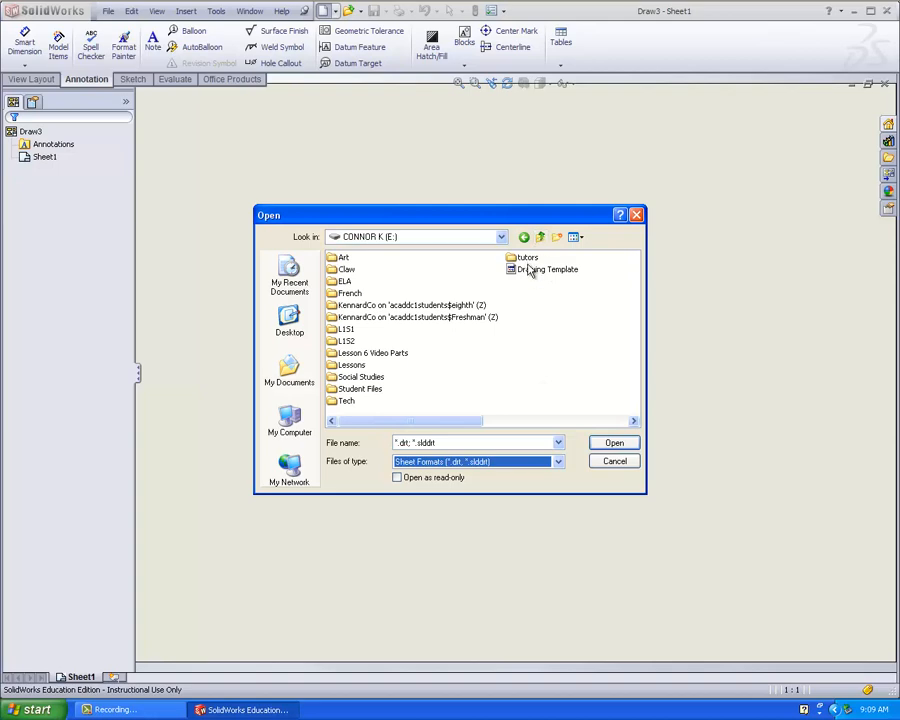
double_click(530, 270)
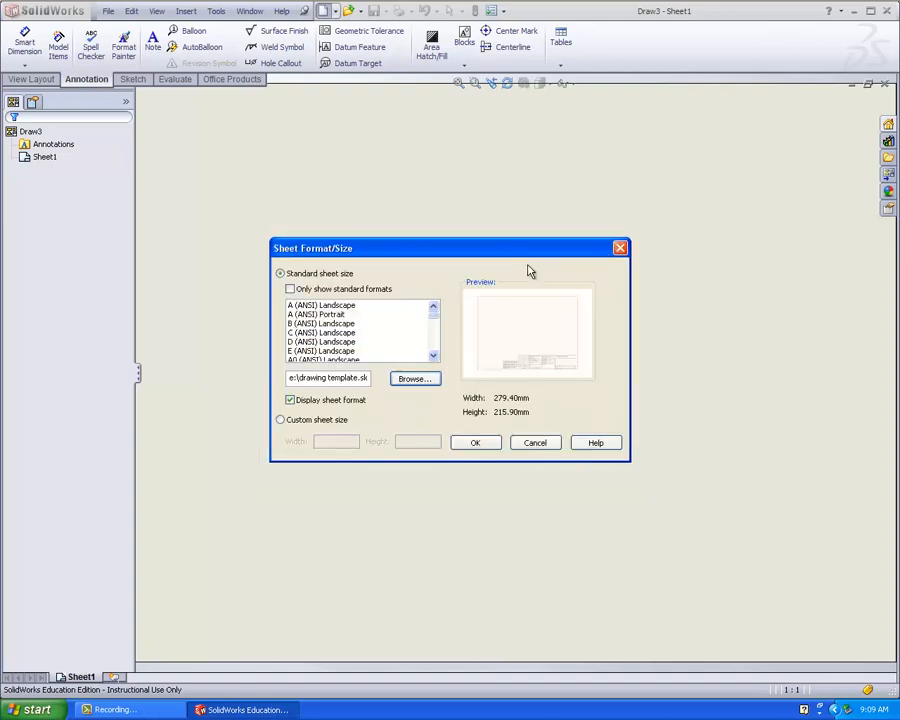
left_click(476, 443)
left_click(448, 378)
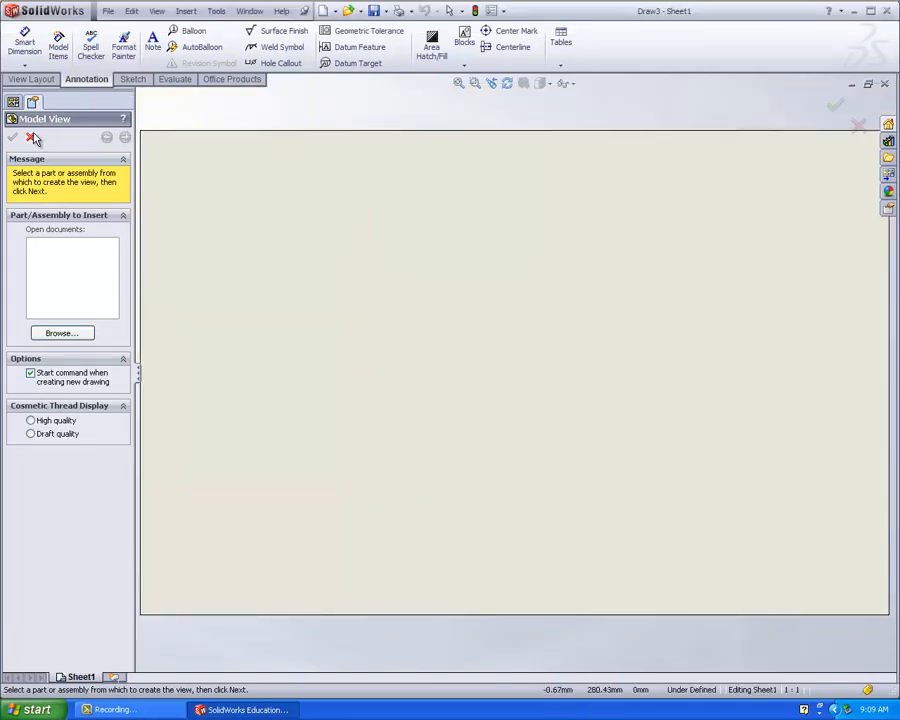
left_click(885, 85)
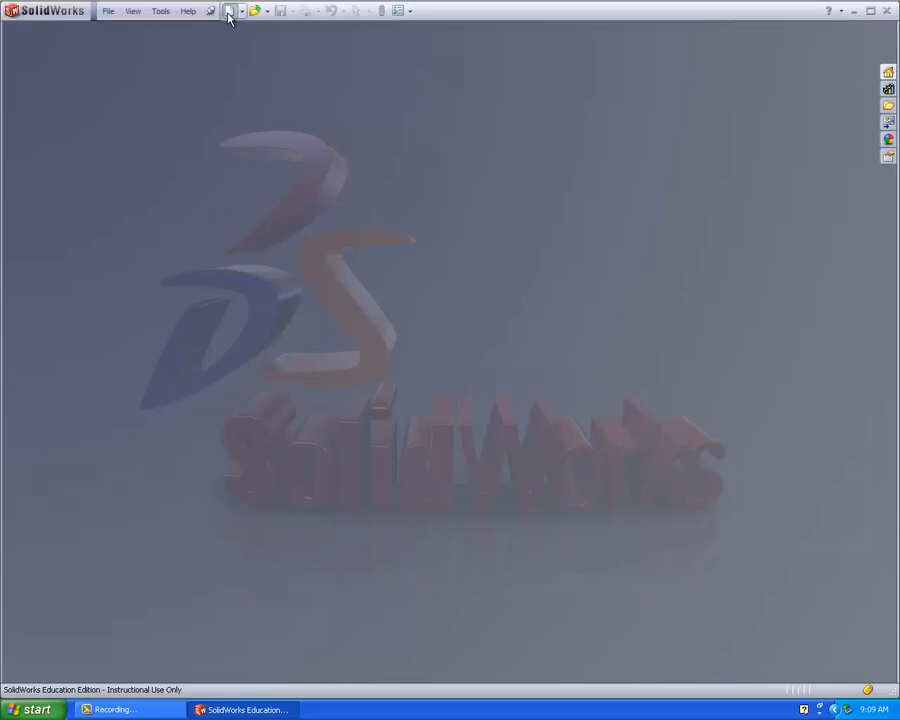
Step: Create a new drawing with the standard A (ANSI) Landscape sheet format
left_click(231, 17)
left_click(281, 385)
left_click(505, 463)
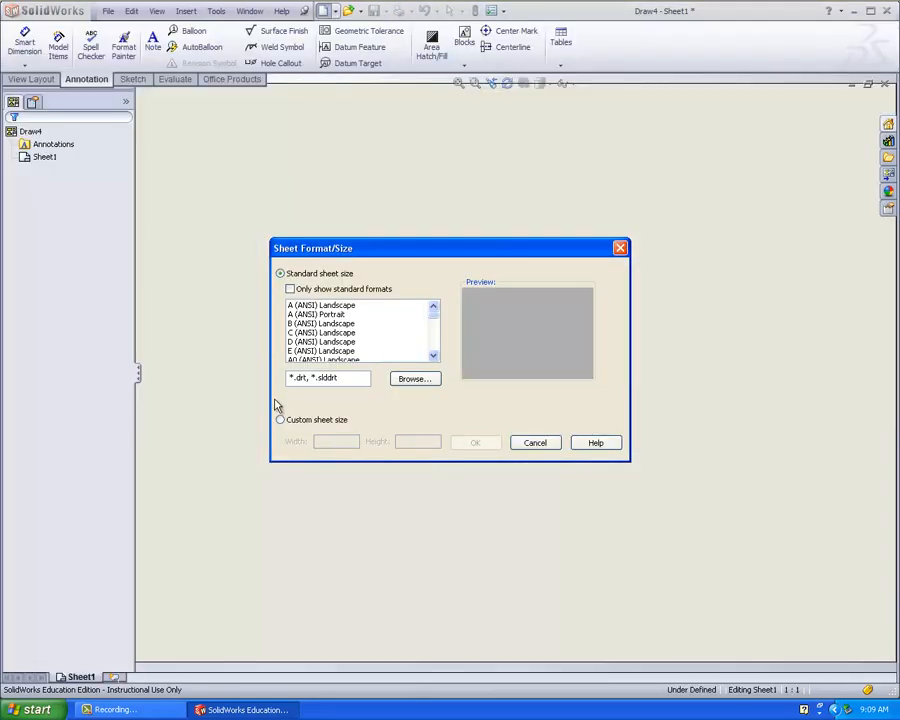
left_click(345, 306)
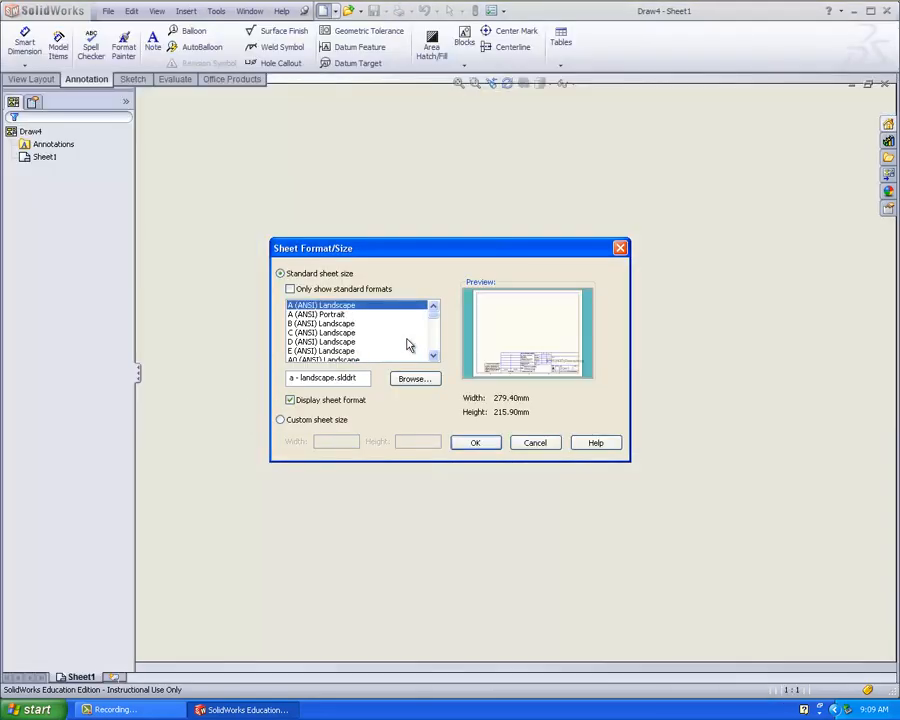
left_click(475, 446)
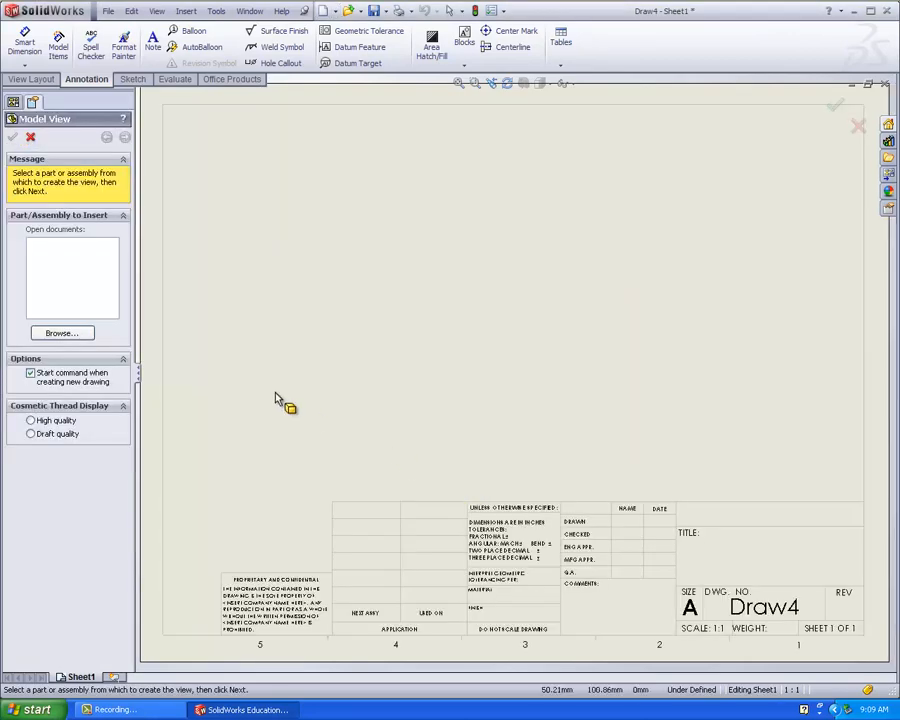
Step: Load the switchplate part from the Lesson 6 Video Parts folder on the E: drive as the model for the drawing view
left_click(79, 334)
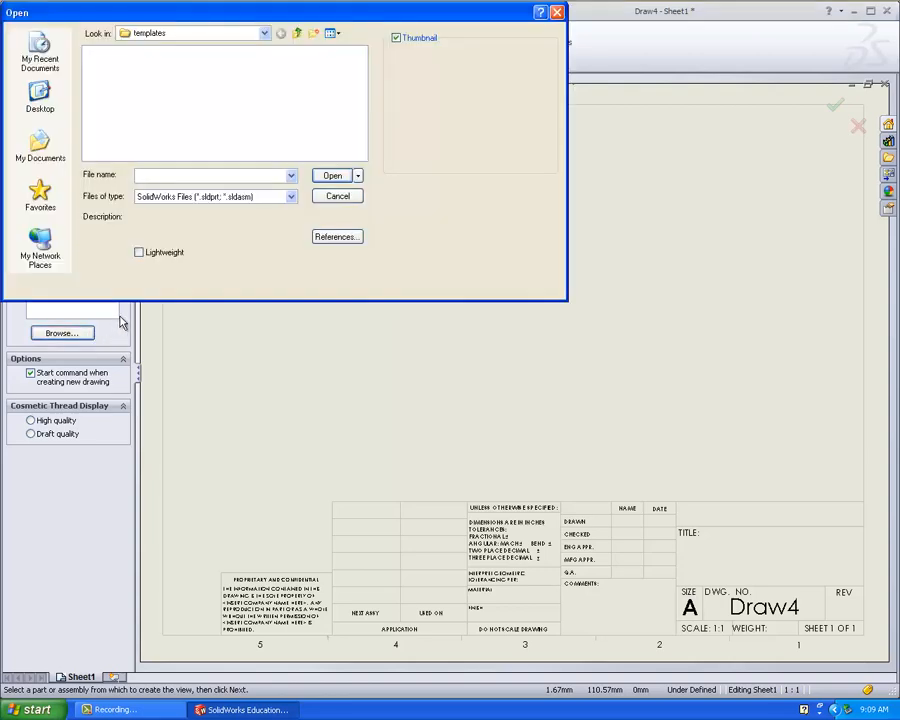
left_click(291, 197)
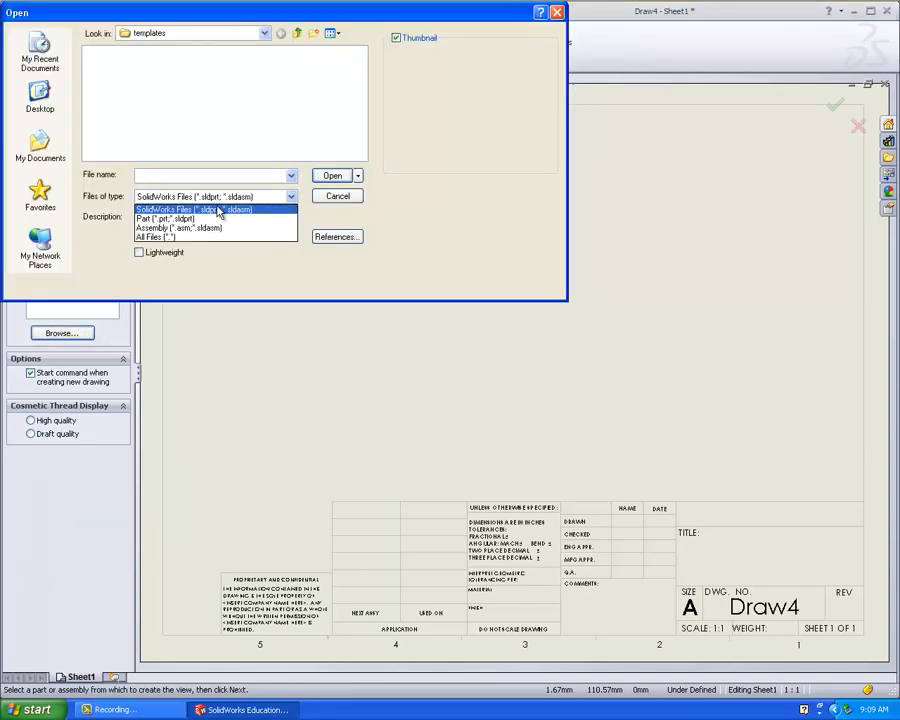
left_click(218, 211)
left_click(300, 36)
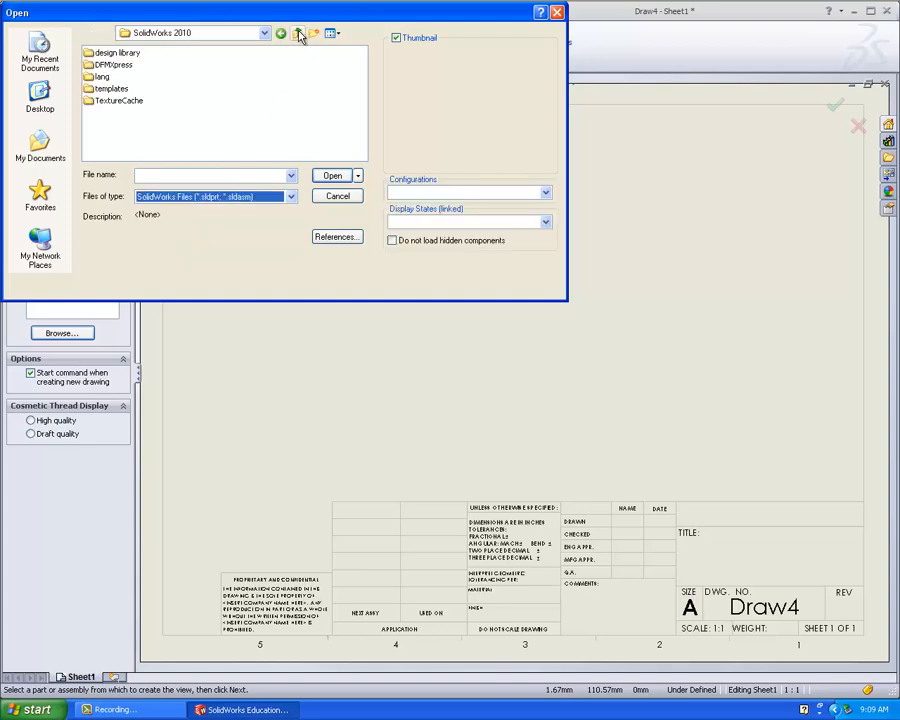
left_click(299, 36)
left_click(265, 37)
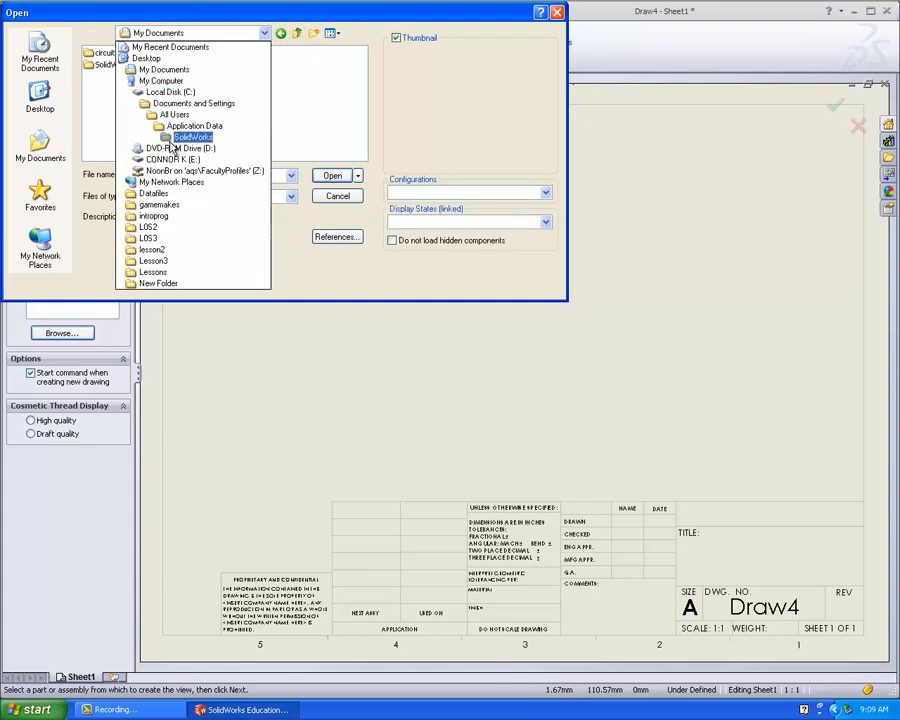
left_click(172, 158)
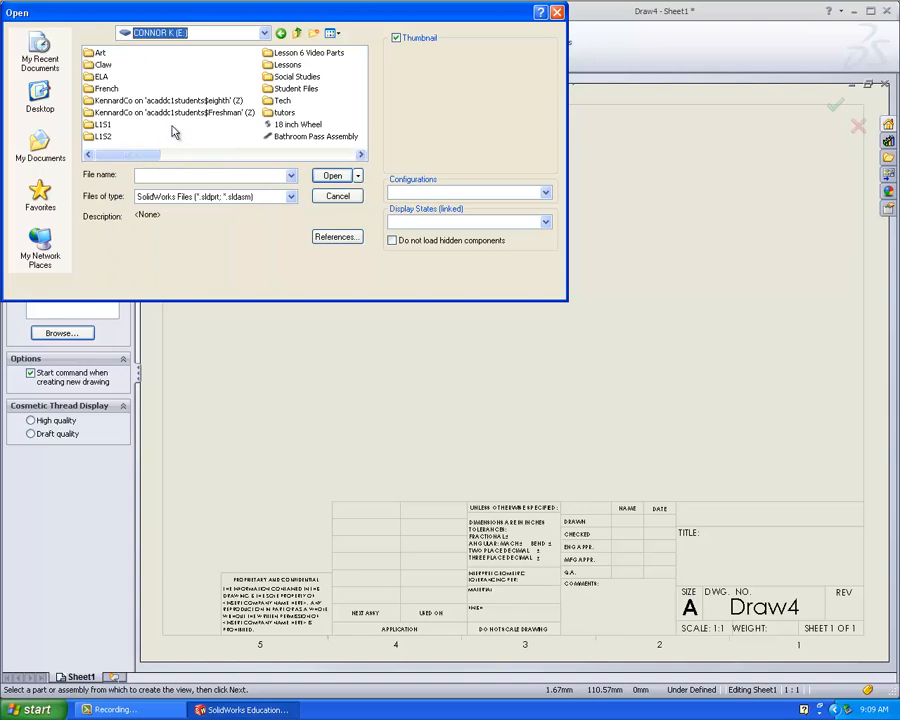
double_click(302, 54)
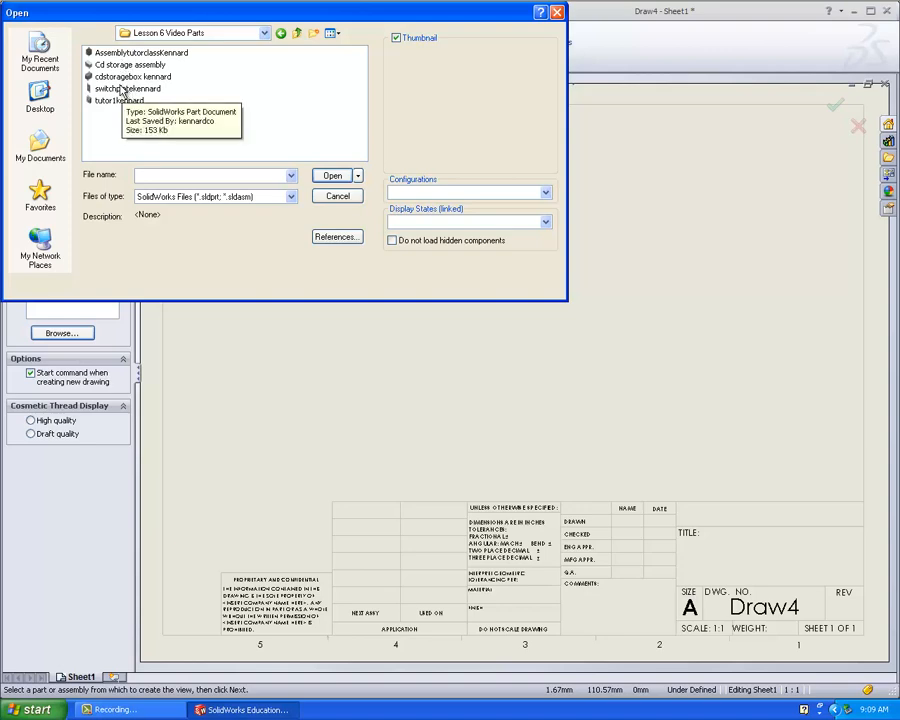
double_click(122, 88)
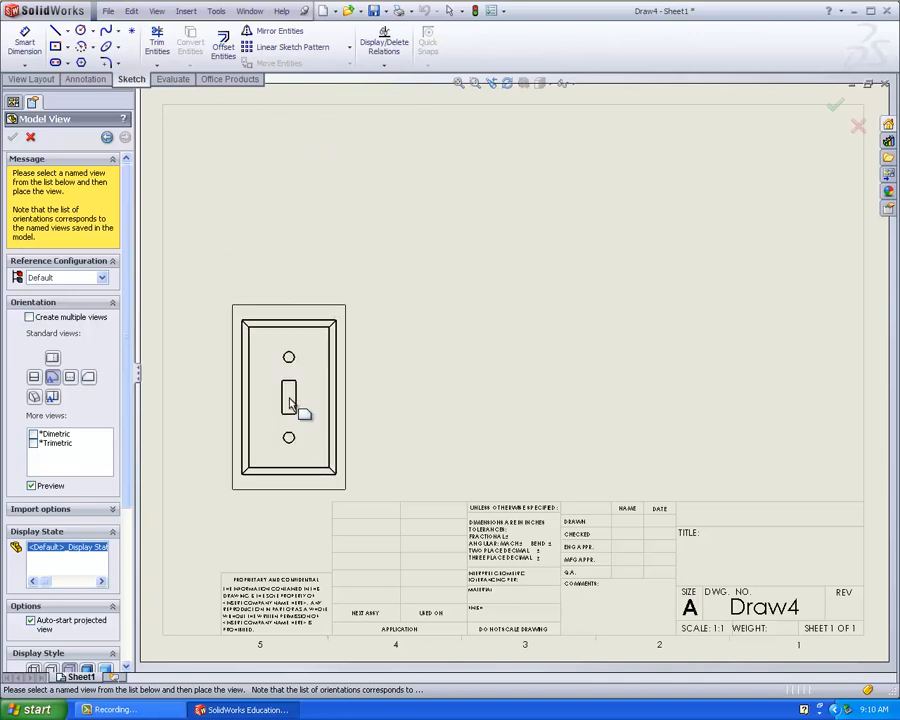
Step: Place the switchplate's front view above the proprietary note, with a projected top view above it and a projected side view to its right
left_click(291, 405)
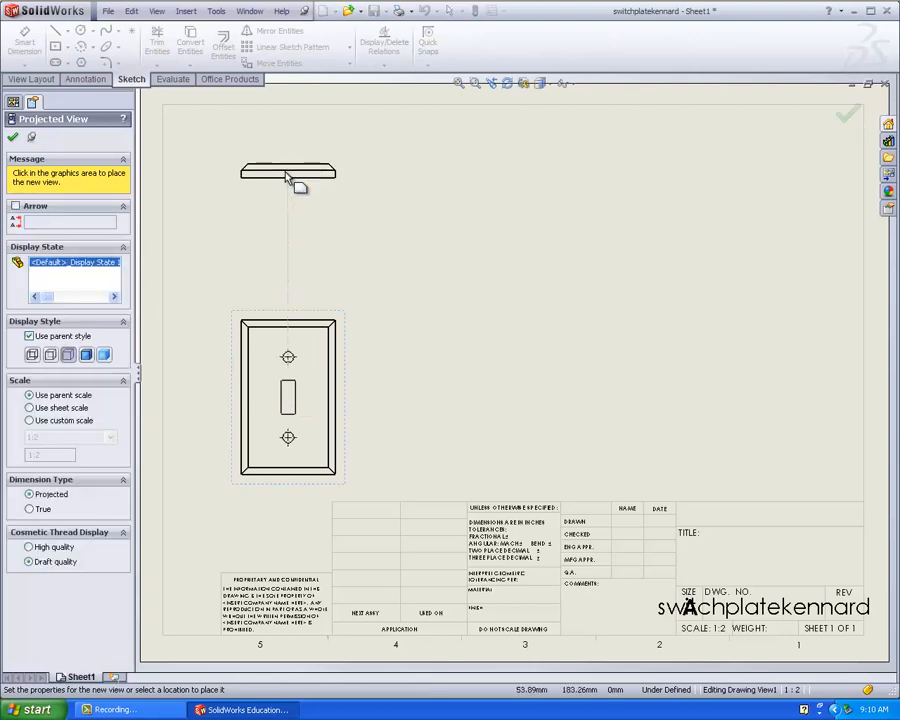
left_click(290, 186)
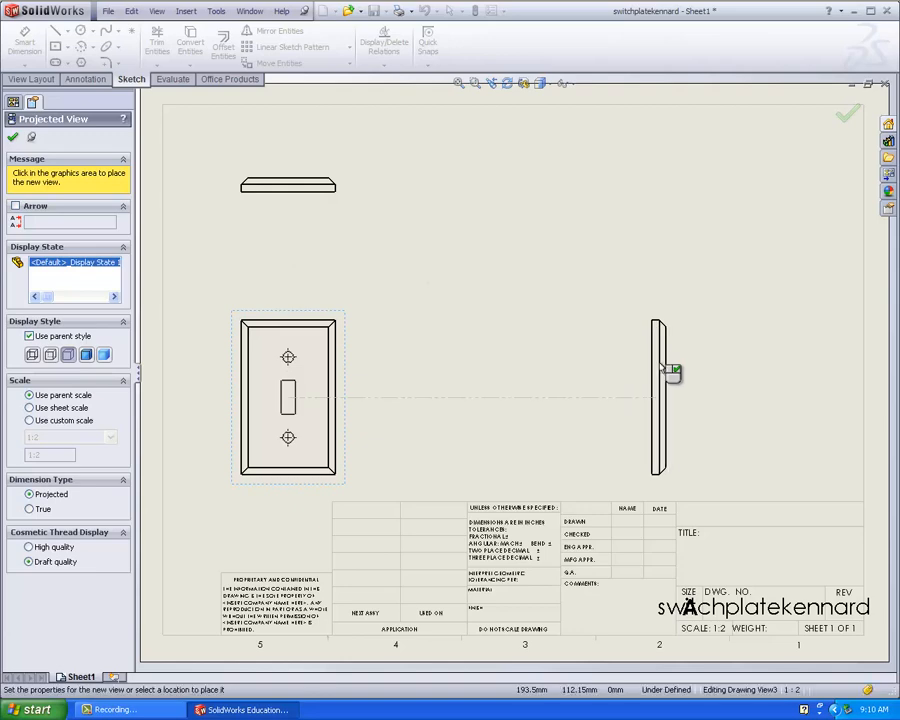
left_click(658, 368)
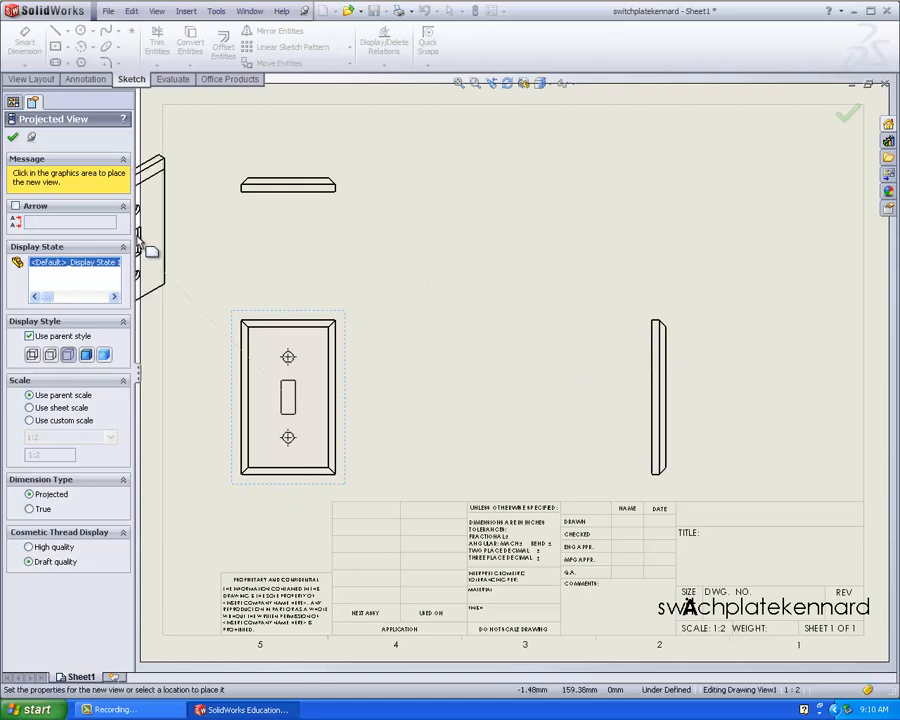
left_click(11, 139)
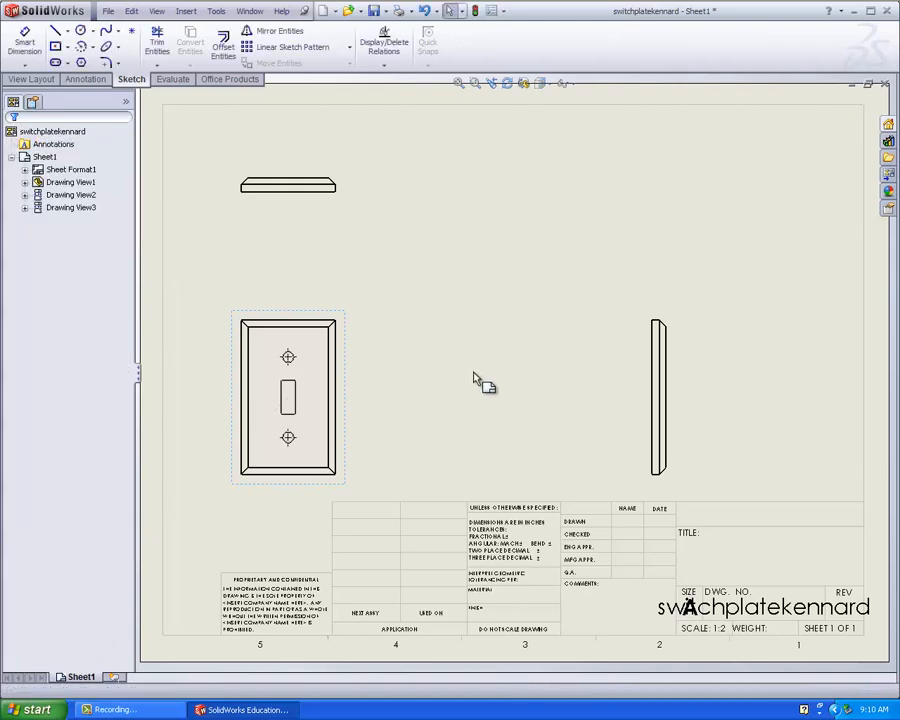
Step: Insert the model dimensions into the front, top and side views with Model Items, importing from the entire model
left_click(86, 79)
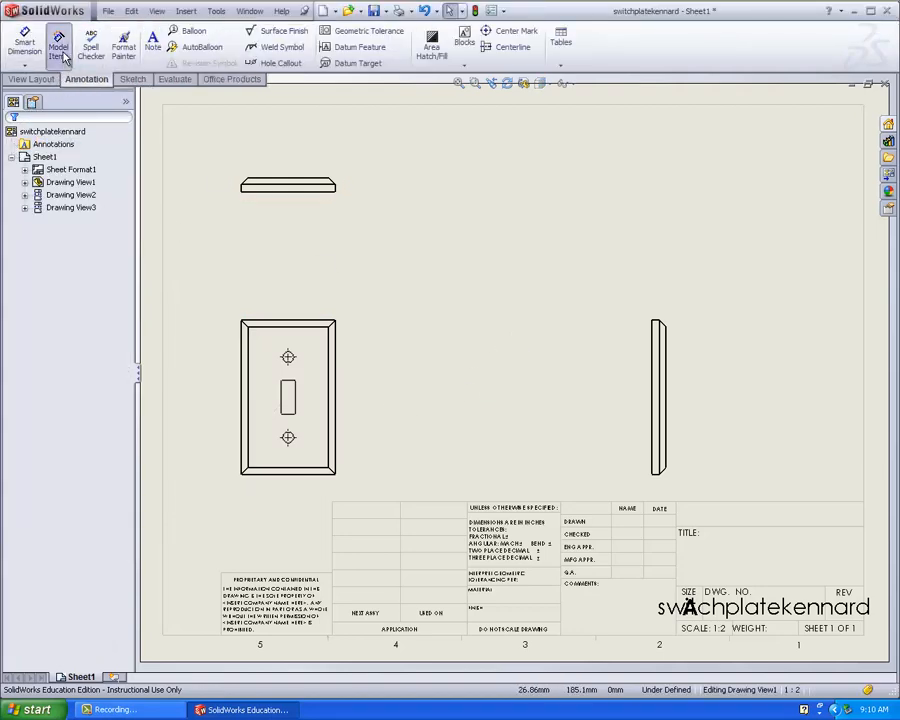
left_click(58, 45)
left_click(259, 315)
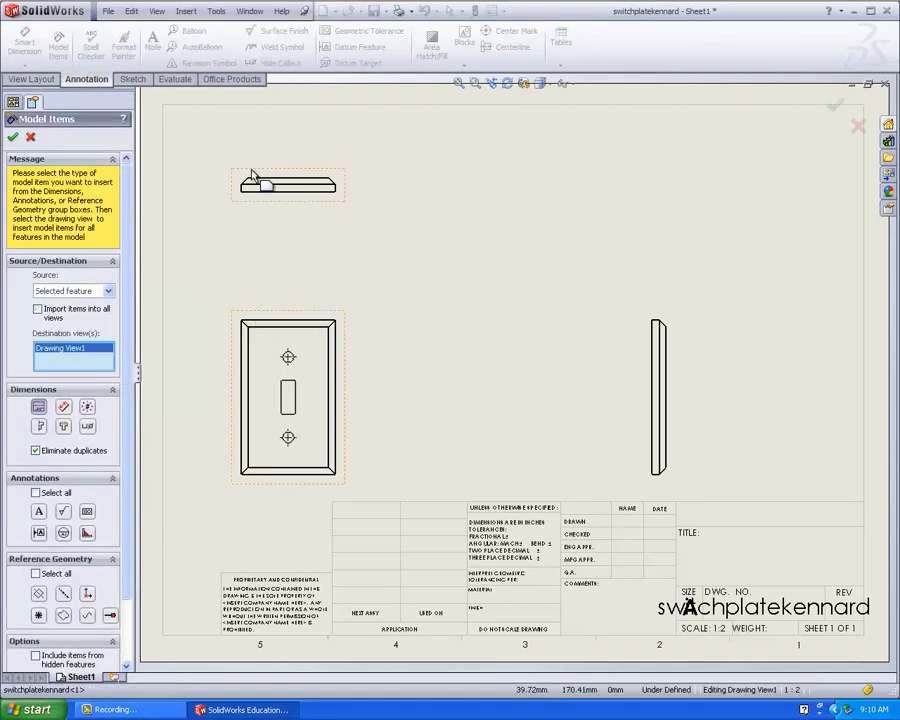
left_click(258, 178)
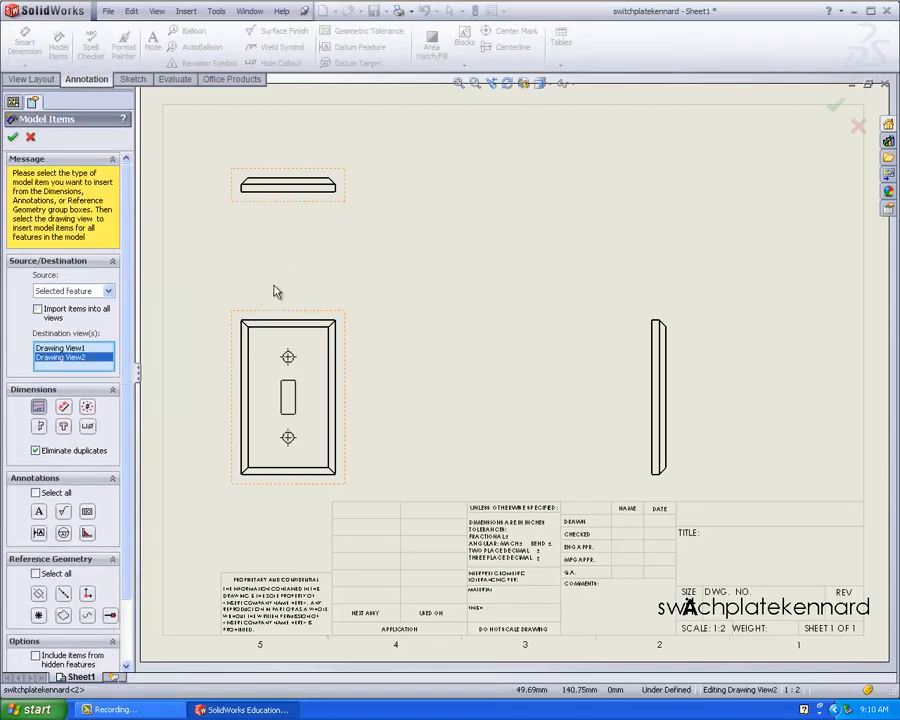
left_click(650, 394)
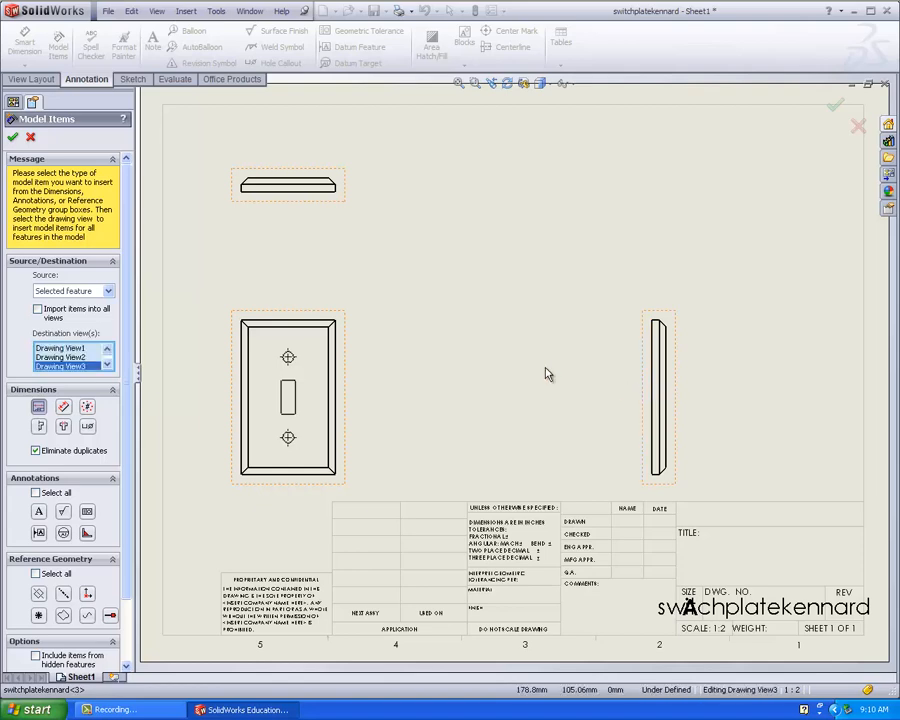
left_click(13, 139)
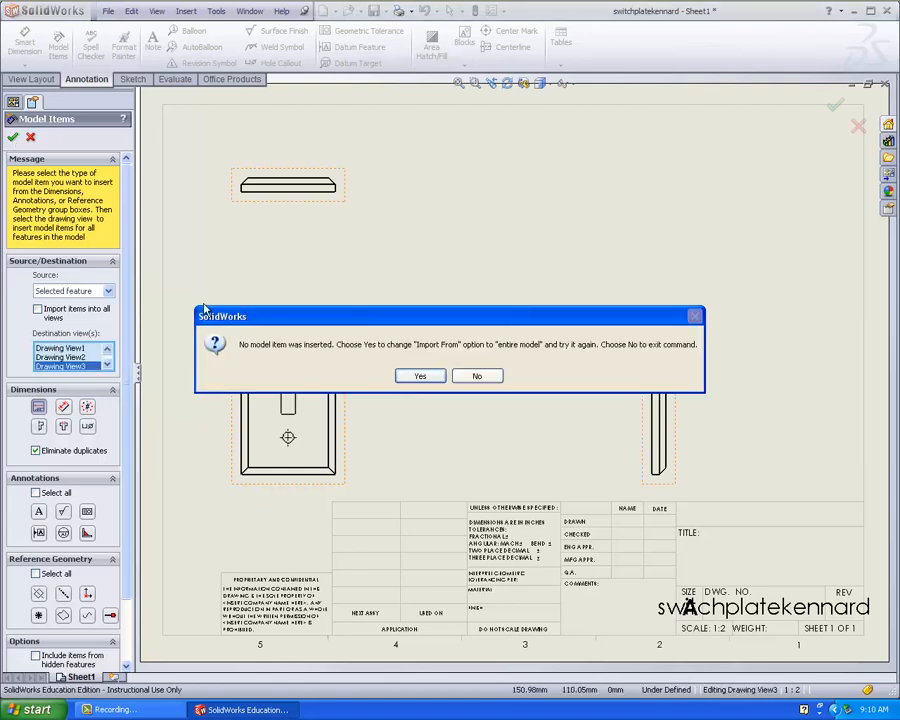
left_click(420, 377)
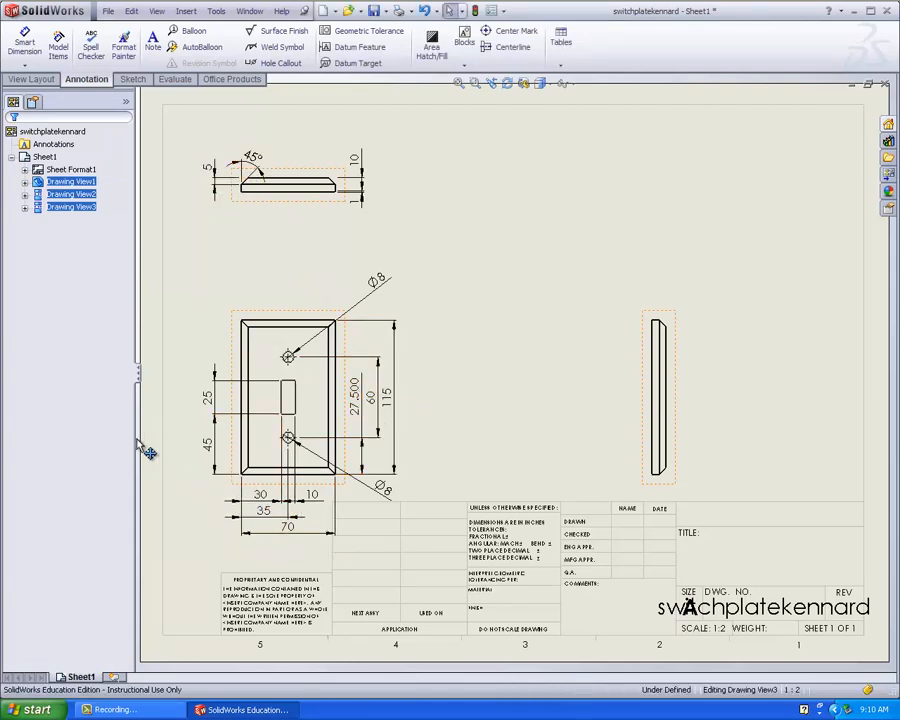
left_click(127, 709)
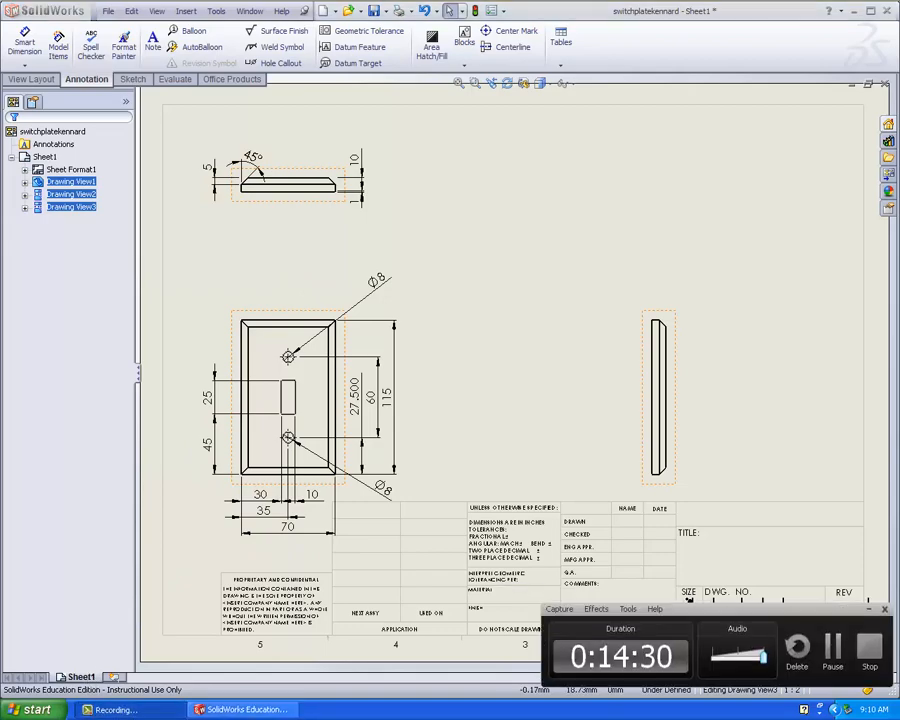